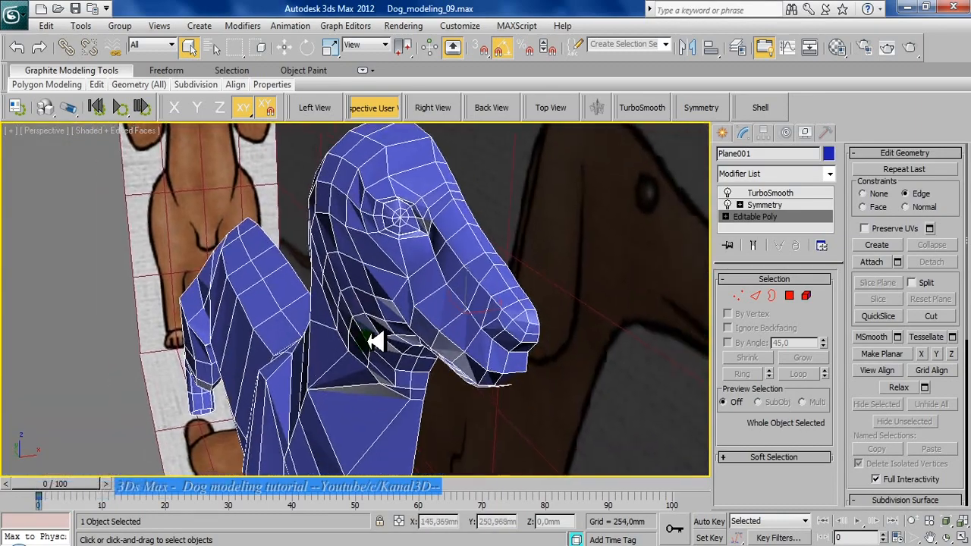
# Step: Reposition the vertices on the side of the cheek in the front view, with the edit constraint set to None
pyautogui.click(733, 292)
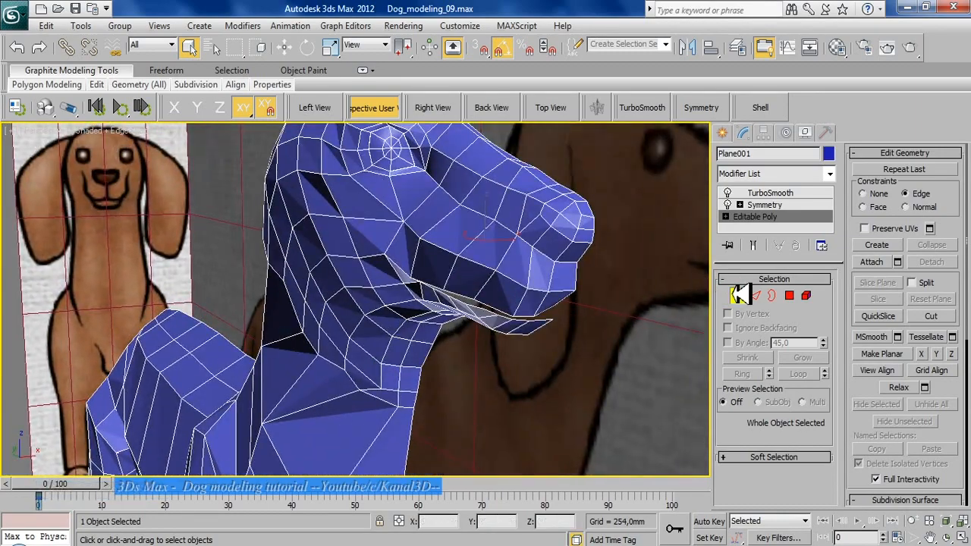
pyautogui.keyDown('ctrl'); pyautogui.click(373, 258); pyautogui.keyUp('ctrl')
pyautogui.press('f')
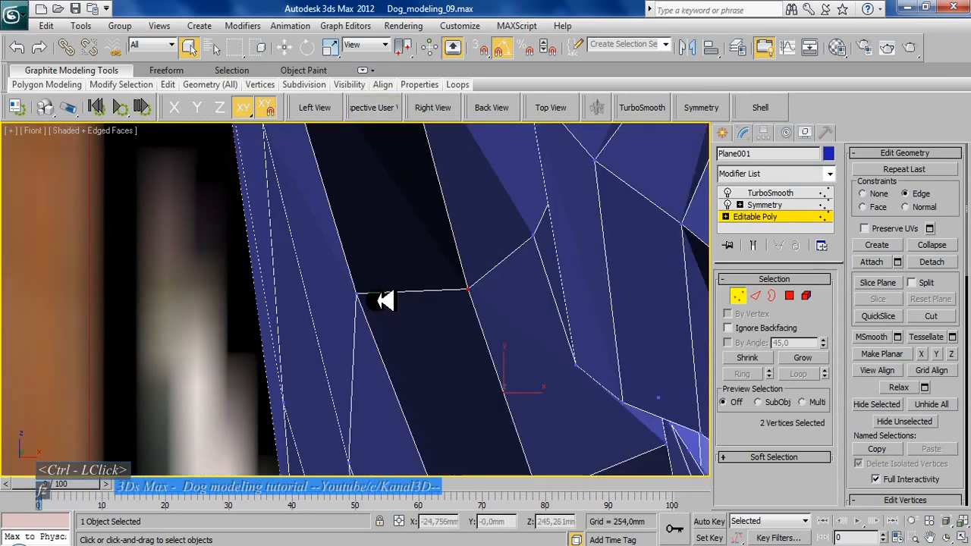
pyautogui.press('w')
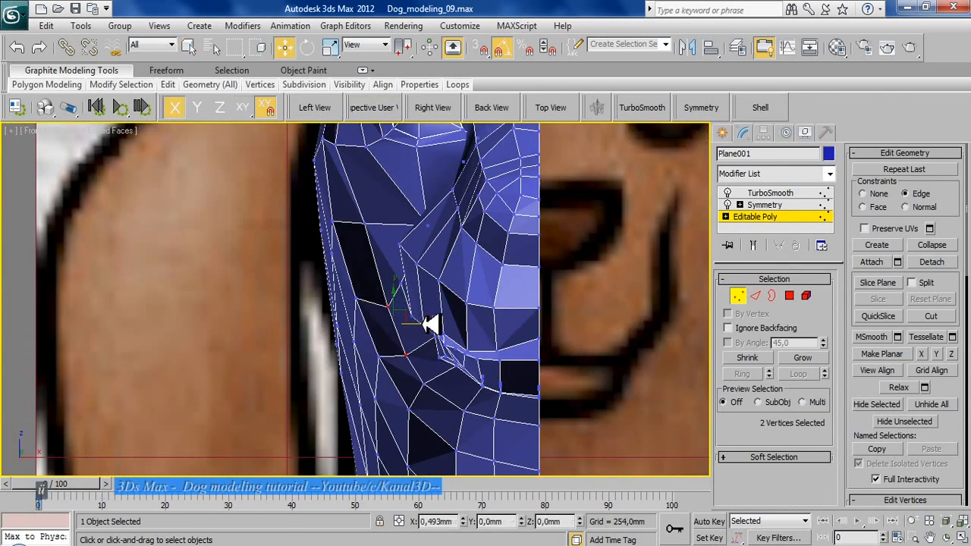
pyautogui.click(862, 194)
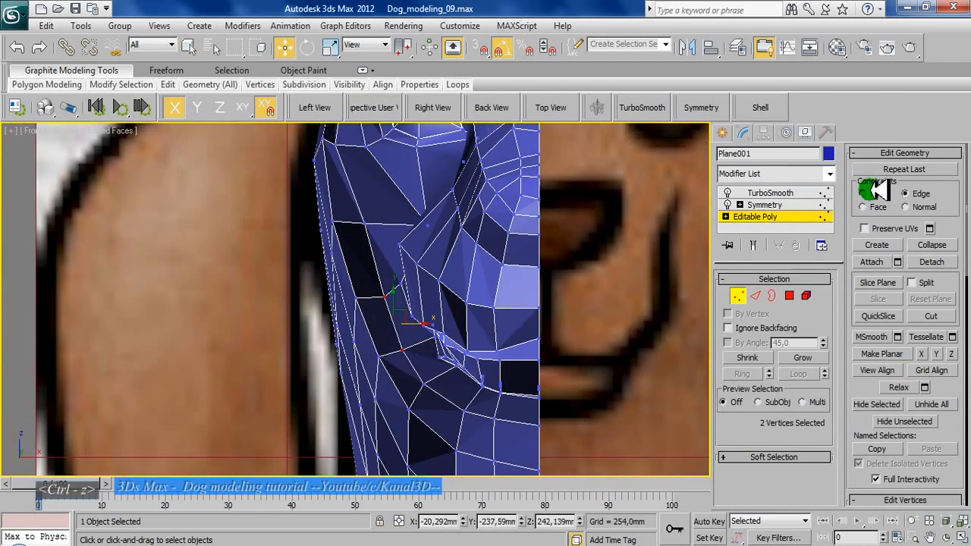
pyautogui.keyDown('ctrl'); pyautogui.click(414, 349); pyautogui.keyUp('ctrl')
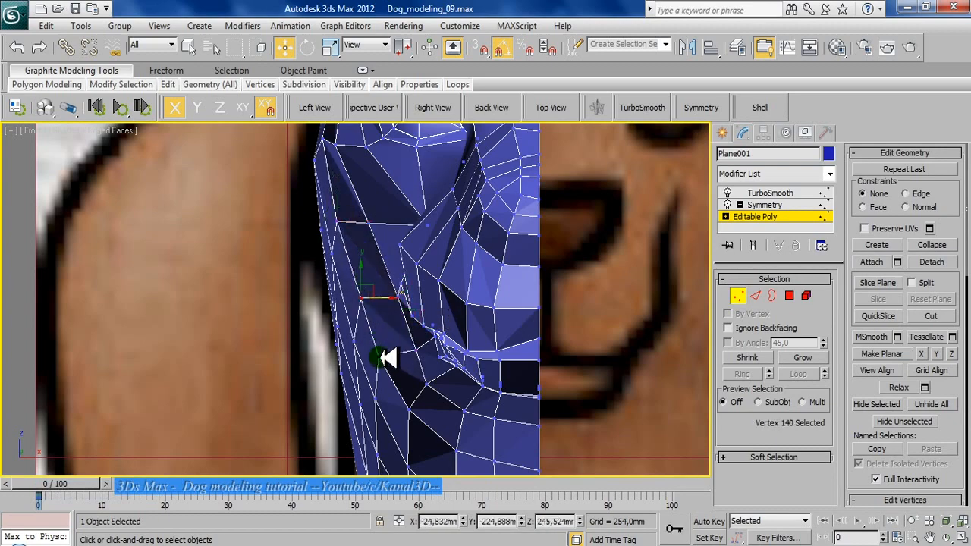
# Step: Examine the cheek, jaw and neck mesh from the front and in perspective
pyautogui.scroll(-6, 404, 355)
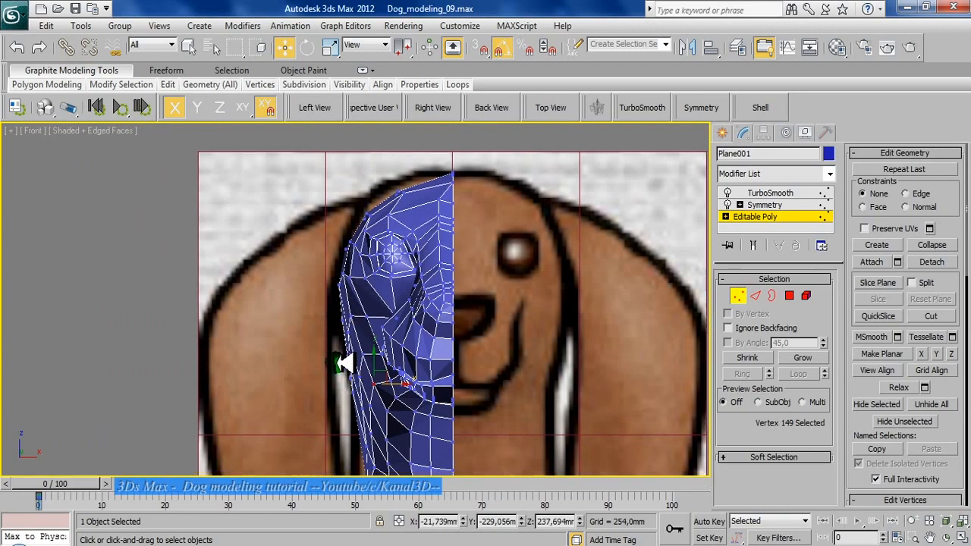
pyautogui.scroll(4, 338, 363)
pyautogui.moveTo(384, 466); pyautogui.dragTo(334, 305, button='middle')
pyautogui.scroll(-2, 337, 293)
pyautogui.scroll(1, 335, 287)
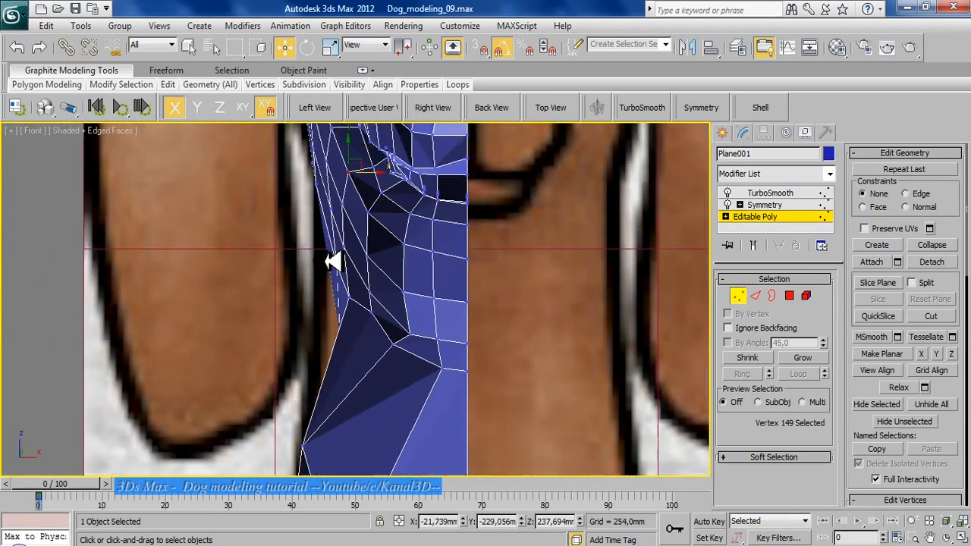
pyautogui.keyDown('alt'); pyautogui.moveTo(336, 260); pyautogui.dragTo(347, 155, button='middle'); pyautogui.keyUp('alt')
pyautogui.click(373, 107)
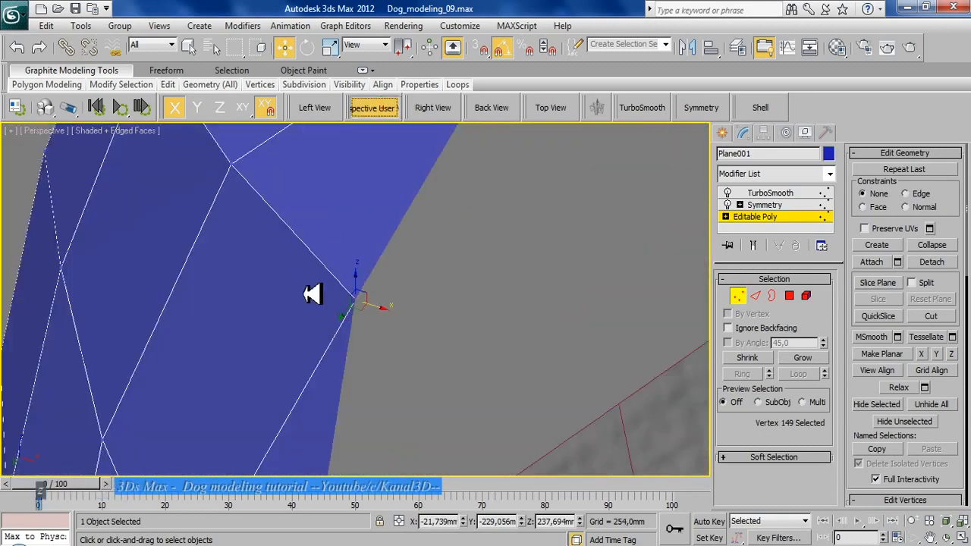
pyautogui.scroll(-6, 369, 331)
pyautogui.moveTo(314, 295); pyautogui.dragTo(346, 410, button='middle')
pyautogui.scroll(4, 377, 325)
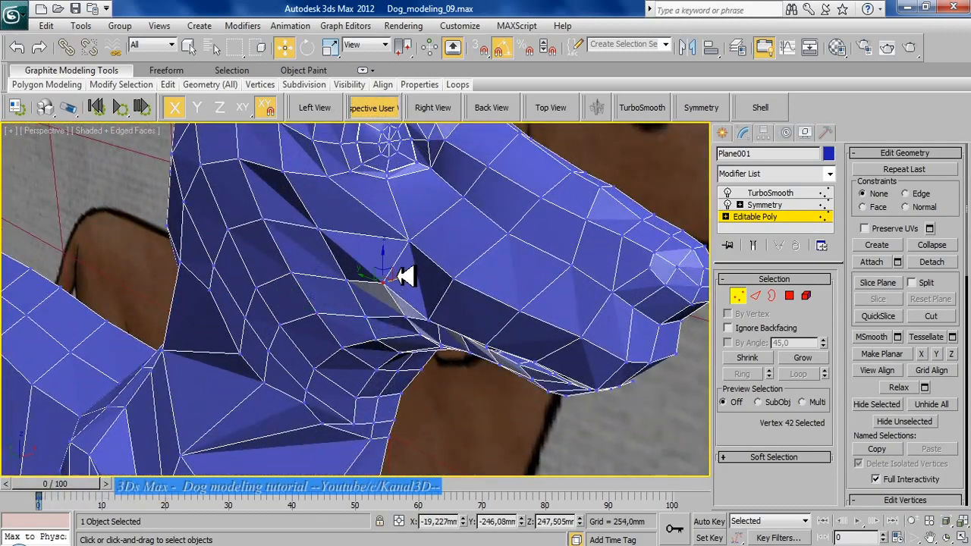
# Step: Adjust the position of the vertex at the corner of the mouth
pyautogui.keyDown('alt'); pyautogui.moveTo(407, 336); pyautogui.dragTo(427, 304, button='middle'); pyautogui.keyUp('alt')
pyautogui.click(425, 300)
pyautogui.moveTo(448, 304); pyautogui.dragTo(441, 304)
pyautogui.keyDown('alt'); pyautogui.moveTo(441, 305); pyautogui.dragTo(716, 316, button='middle'); pyautogui.keyUp('alt')
pyautogui.keyDown('alt'); pyautogui.scroll(1, 683, 319); pyautogui.keyUp('alt')
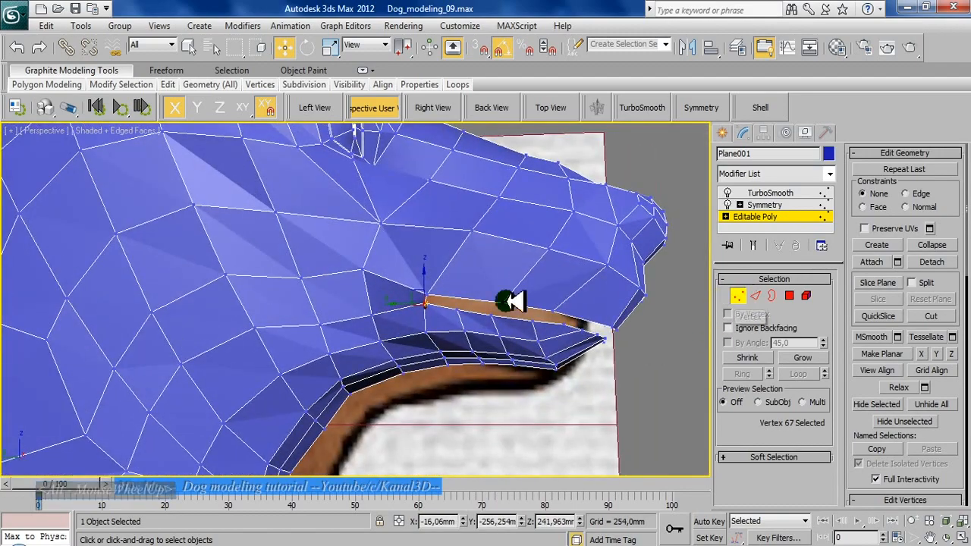
# Step: Show the back of the head from the left side with the mesh displayed see-through over the reference image
pyautogui.scroll(-3, 509, 301)
pyautogui.moveTo(338, 213); pyautogui.dragTo(331, 285, button='middle')
pyautogui.press('l')
pyautogui.scroll(10, 337, 285)
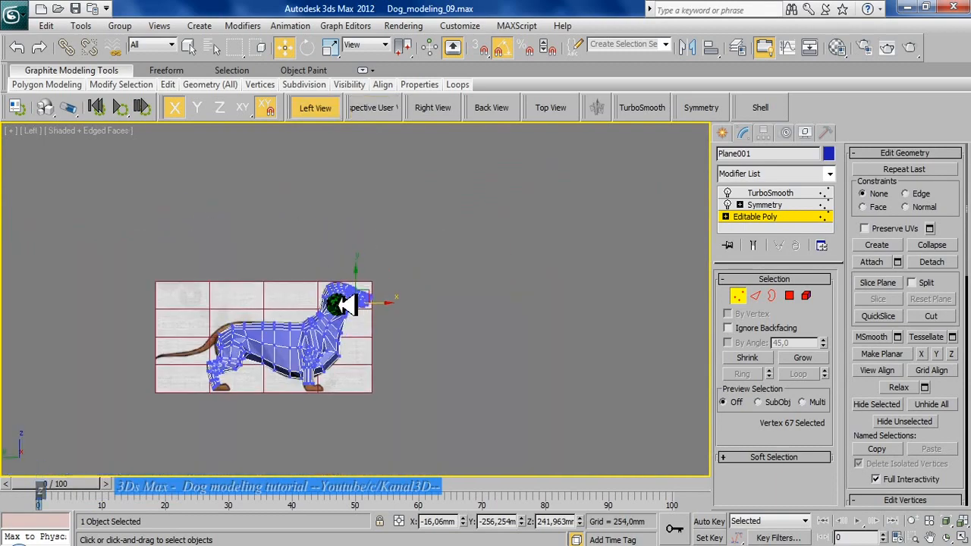
pyautogui.scroll(-2, 357, 296)
pyautogui.hotkey('alt', 'x')
pyautogui.scroll(6, 356, 298)
pyautogui.scroll(1, 217, 221)
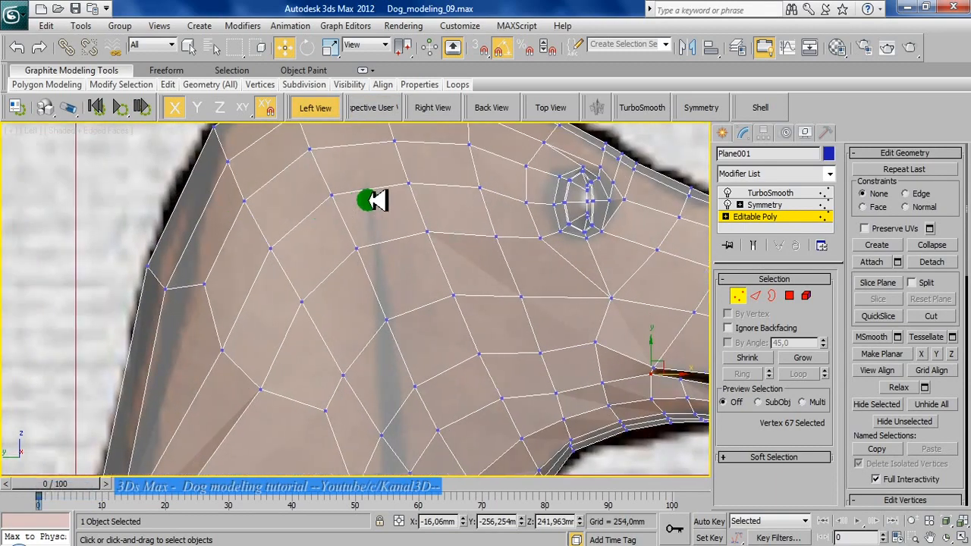
pyautogui.scroll(-1, 369, 200)
pyautogui.moveTo(238, 189); pyautogui.dragTo(272, 270, button='middle')
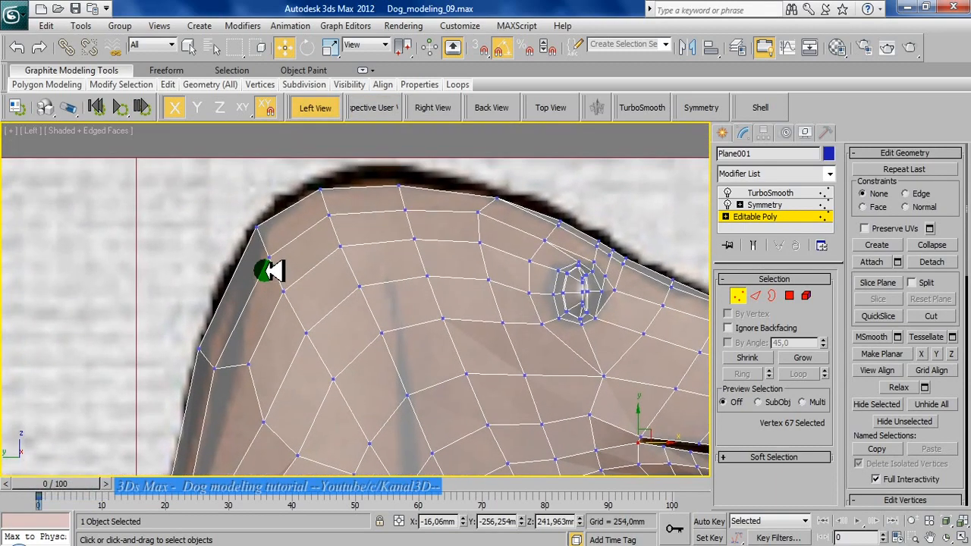
pyautogui.scroll(1, 272, 271)
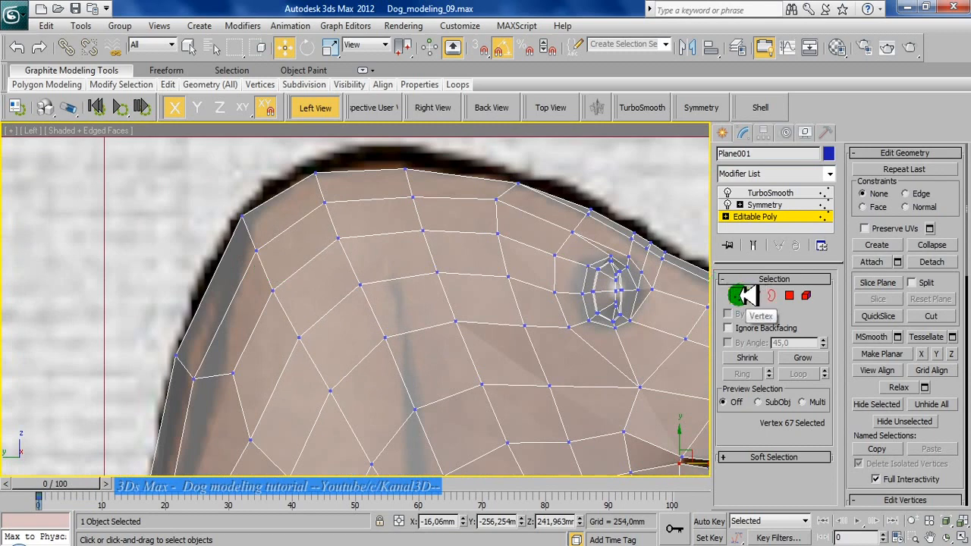
# Step: Cut a narrow horizontal strip into the upper side of the head, from its back edge forward and returning to the vertex below
pyautogui.rightClick(310, 215)
pyautogui.click(254, 271)
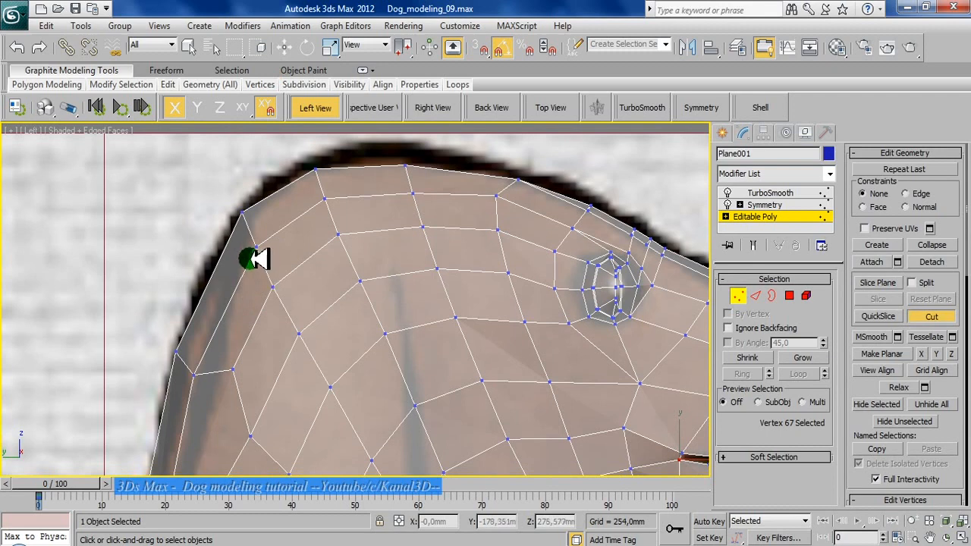
pyautogui.click(244, 217)
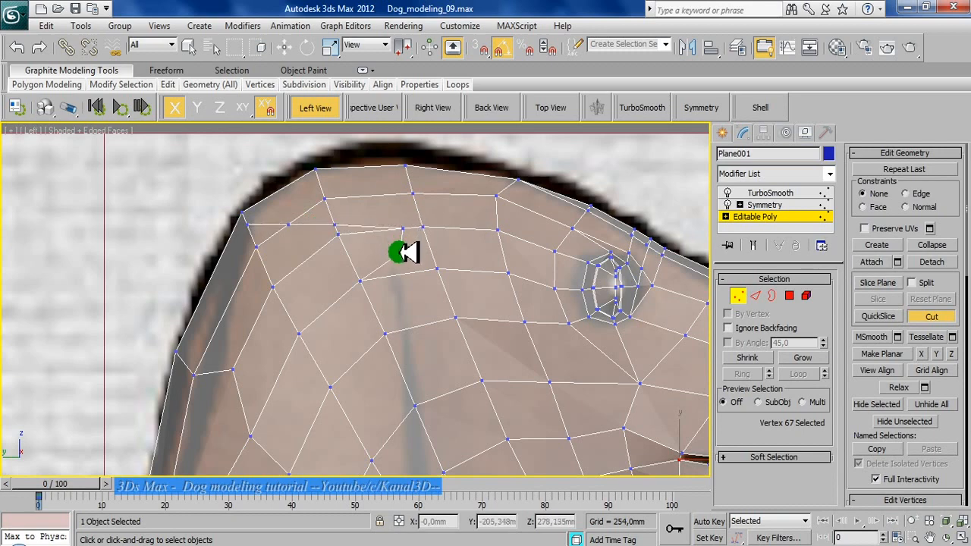
pyautogui.click(396, 257)
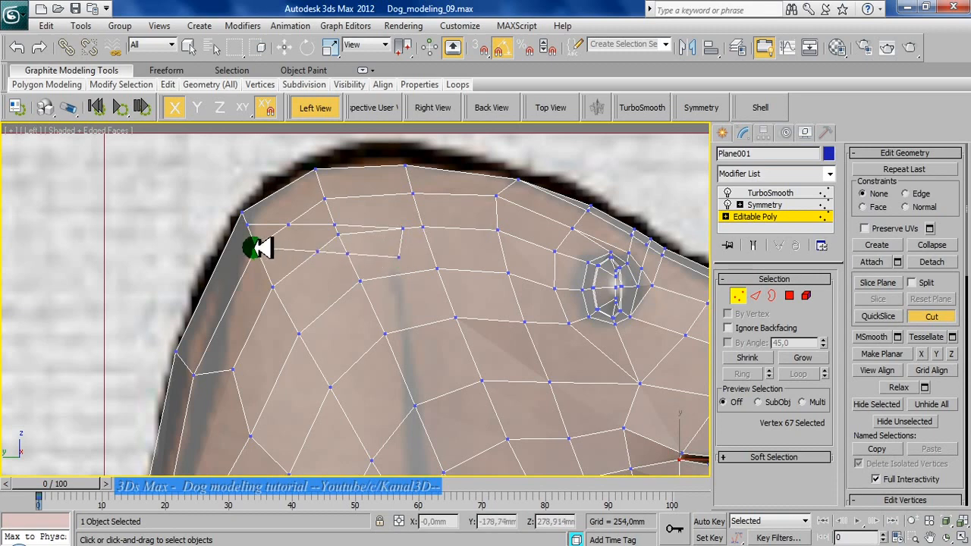
pyautogui.click(256, 248)
pyautogui.rightClick(302, 294)
# Step: Connect the strip's lower front corner to the nearest mesh vertex toward the eye with a new edge
pyautogui.scroll(2, 288, 269)
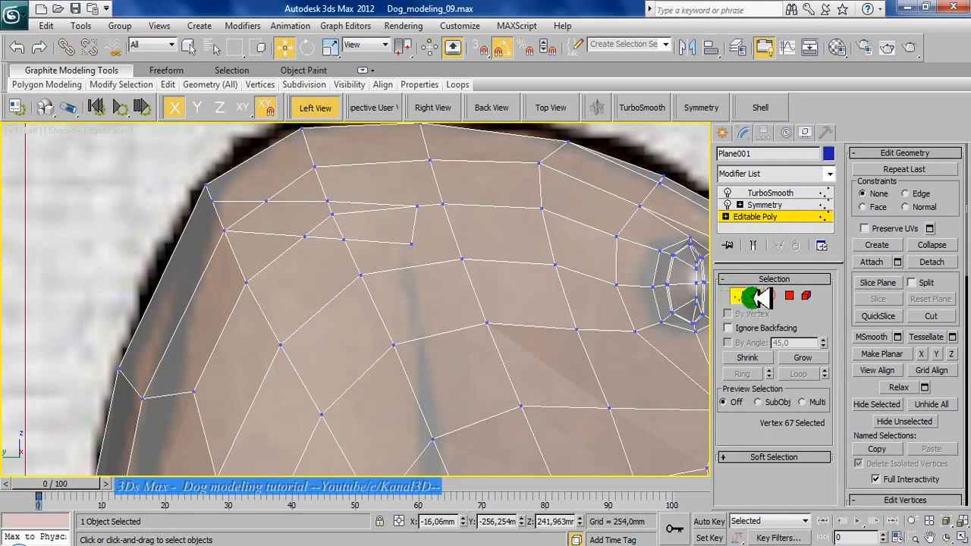
pyautogui.click(411, 244)
pyautogui.keyDown('ctrl'); pyautogui.click(461, 259); pyautogui.keyUp('ctrl')
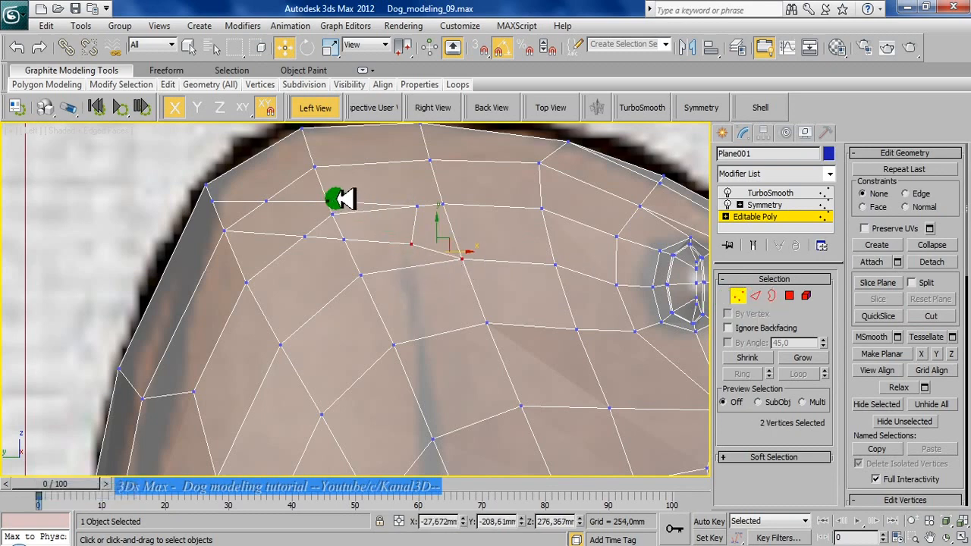
# Step: Weld the four extra vertices inside the cut strip onto the neighbouring vertices at its back and front ends
pyautogui.moveTo(311, 200); pyautogui.dragTo(313, 256, button='middle')
pyautogui.scroll(1, 314, 256)
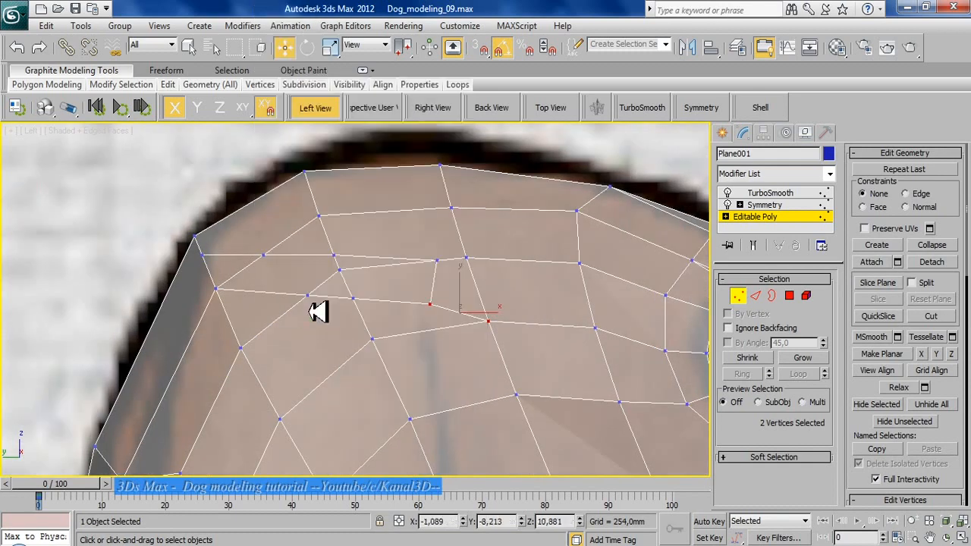
pyautogui.press('q')
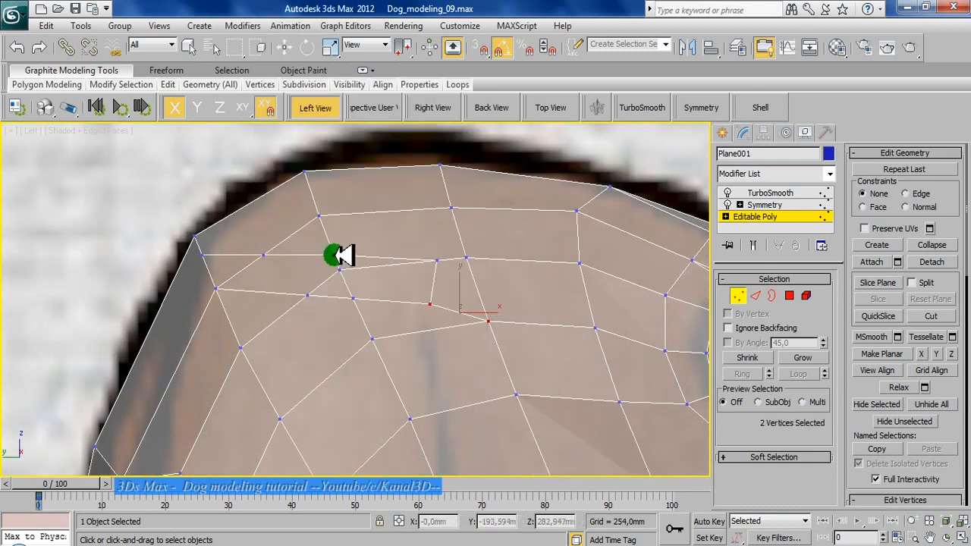
pyautogui.hotkey('ctrl', 'z')
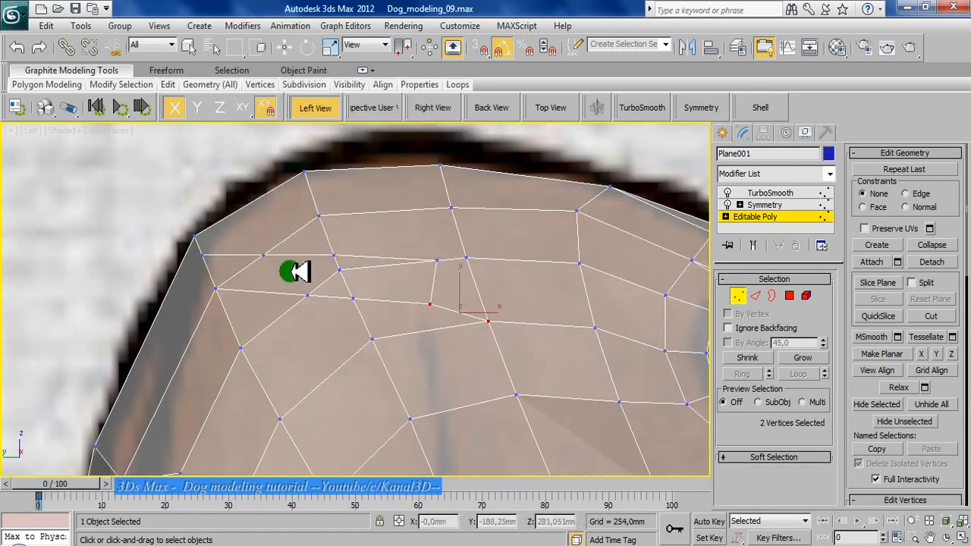
pyautogui.moveTo(292, 271); pyautogui.dragTo(280, 268, button='middle')
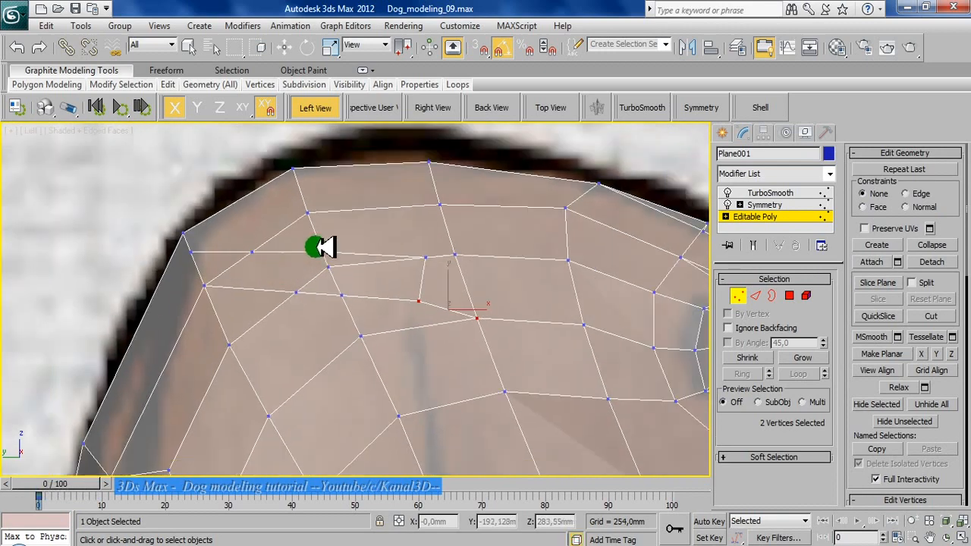
pyautogui.click(253, 252)
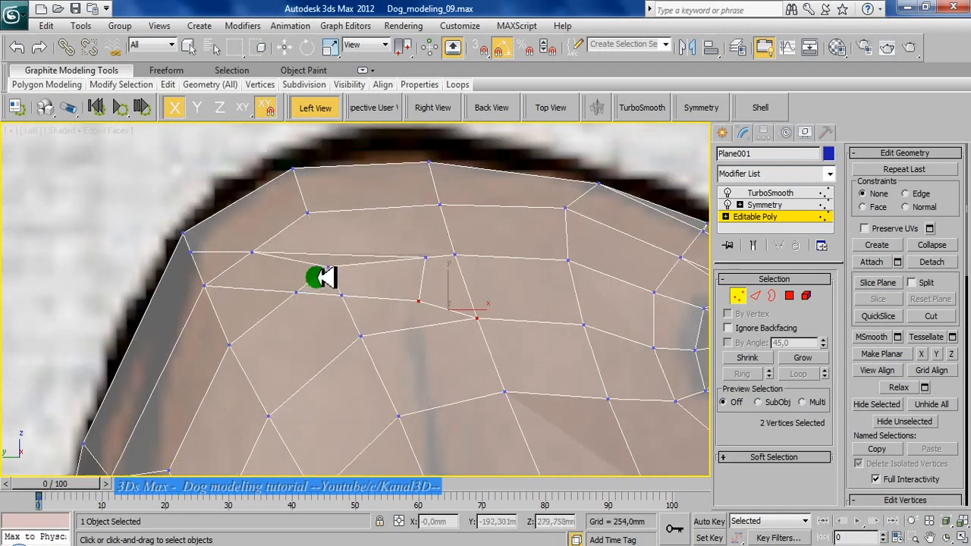
pyautogui.click(416, 263)
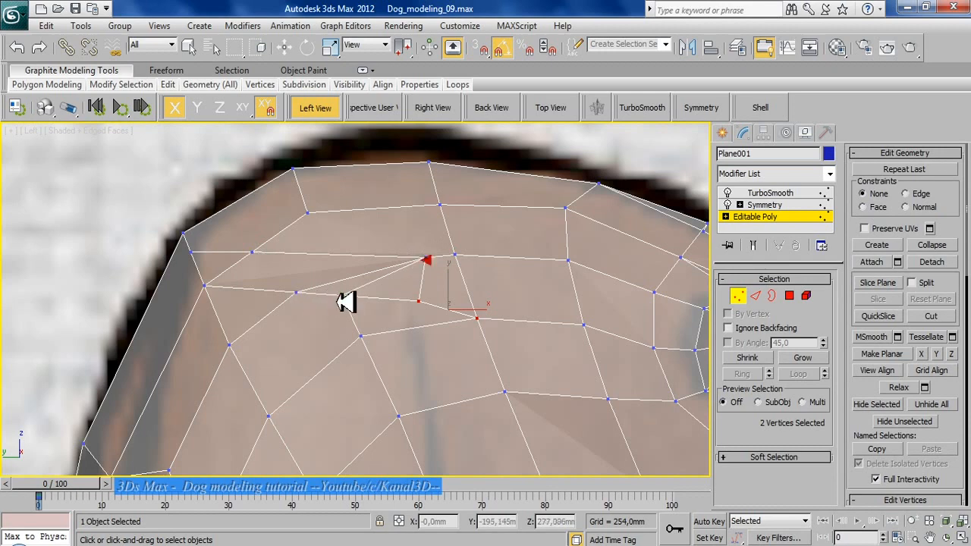
pyautogui.moveTo(342, 330); pyautogui.dragTo(342, 297, button='middle')
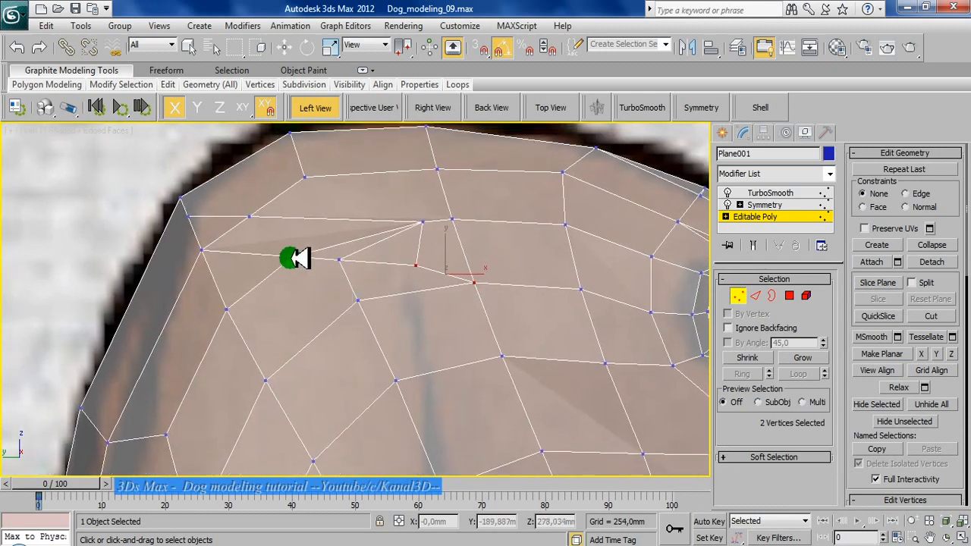
pyautogui.click(204, 251)
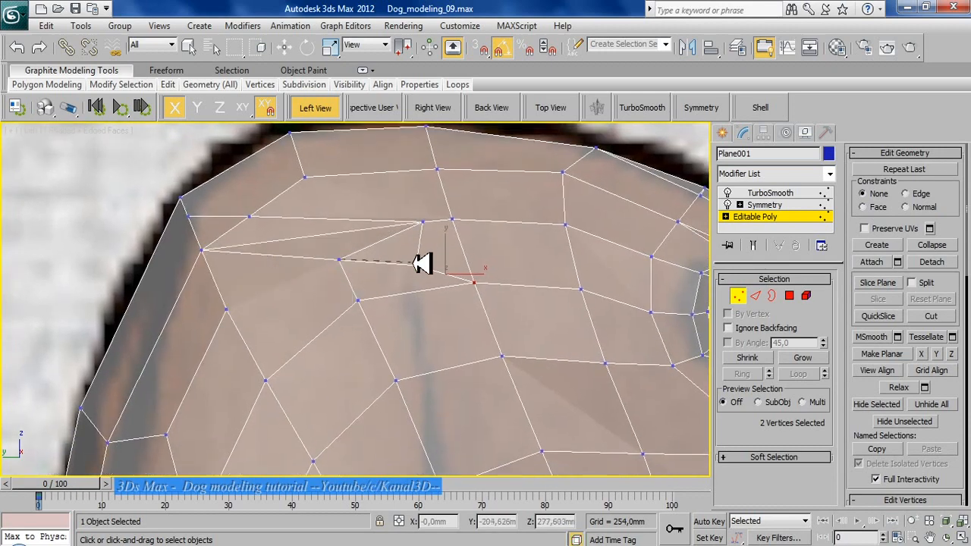
pyautogui.click(415, 264)
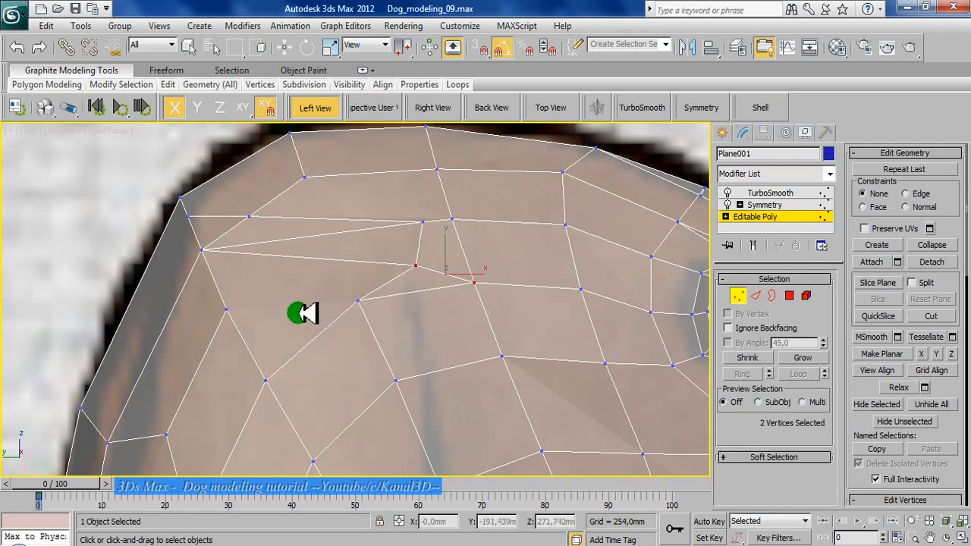
# Step: Connect the two vertices directly below the strip with a new edge
pyautogui.press('w')
pyautogui.click(228, 308)
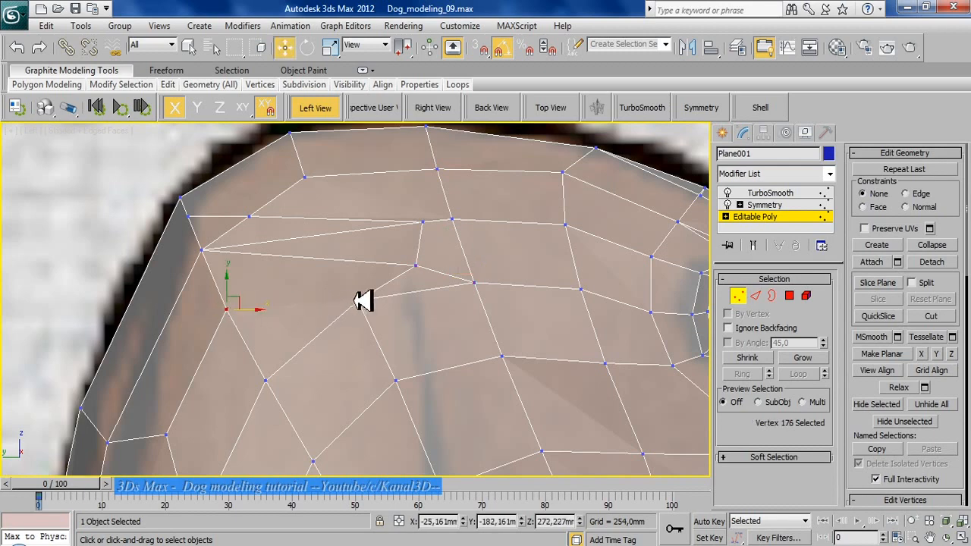
pyautogui.keyDown('ctrl'); pyautogui.click(359, 301); pyautogui.keyUp('ctrl')
pyautogui.hotkey('ctrl', 'shift', 'e')
pyautogui.scroll(1, 332, 341)
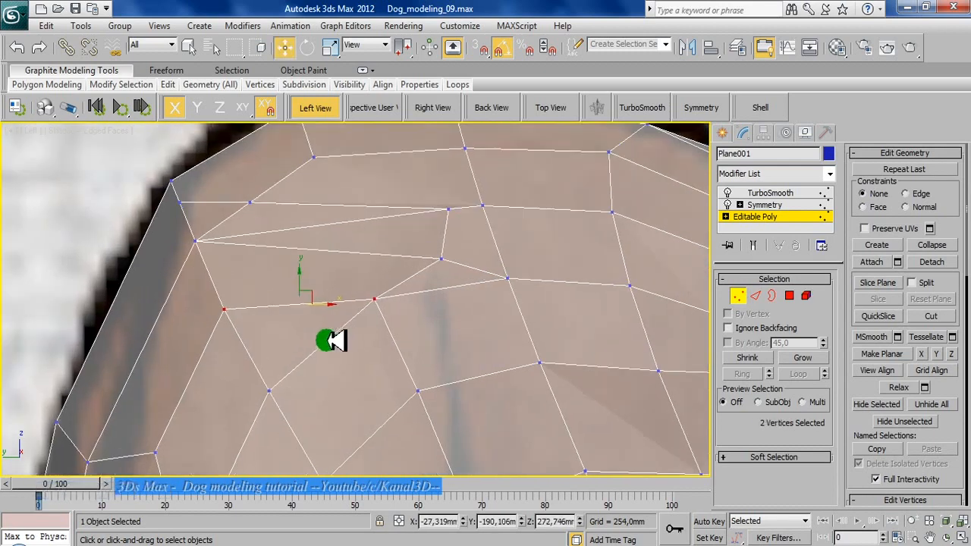
# Step: Cut an edge from the front vertex of the new connection up through the strip to its upper edge
pyautogui.scroll(1, 256, 243)
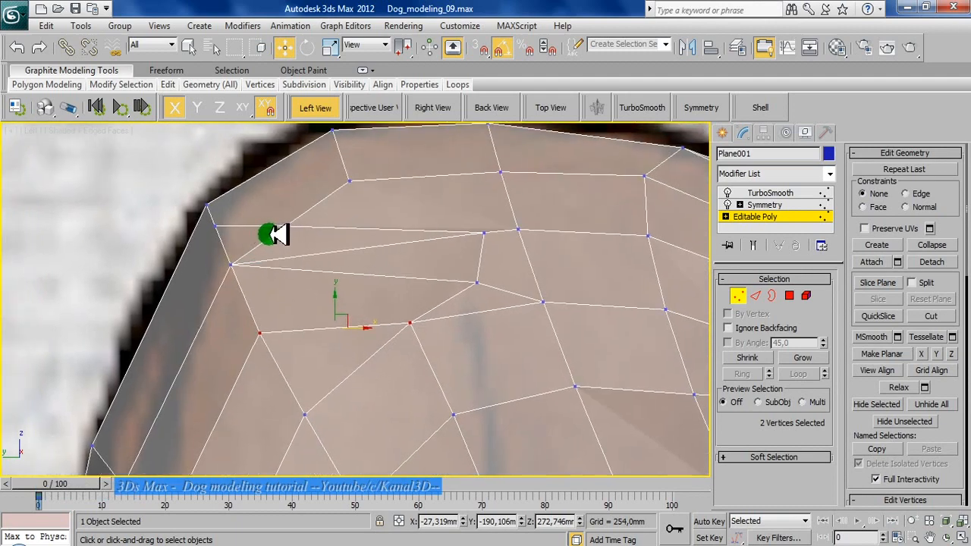
pyautogui.moveTo(270, 234); pyautogui.dragTo(308, 209, button='middle')
pyautogui.moveTo(438, 320); pyautogui.dragTo(409, 321, button='middle')
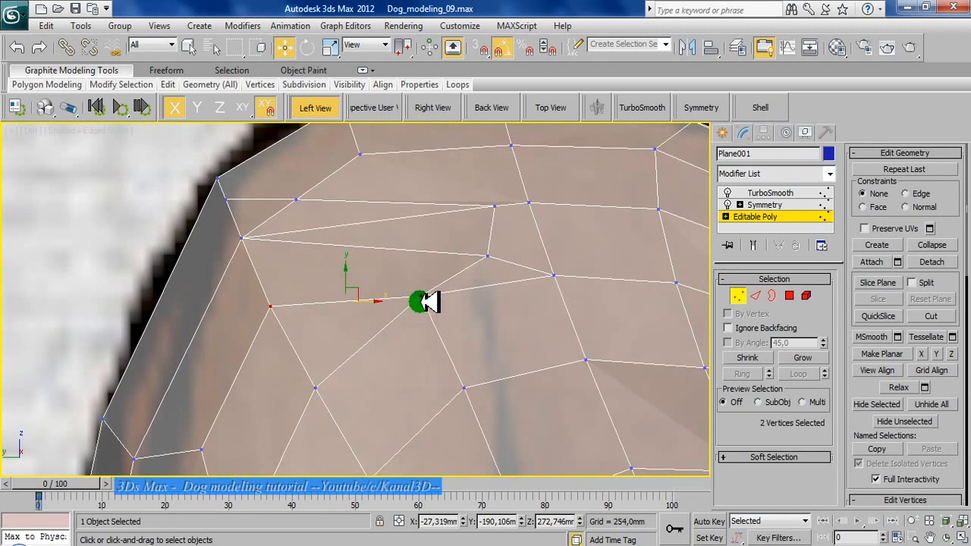
pyautogui.scroll(-1, 425, 301)
pyautogui.moveTo(465, 301); pyautogui.dragTo(458, 287, button='middle')
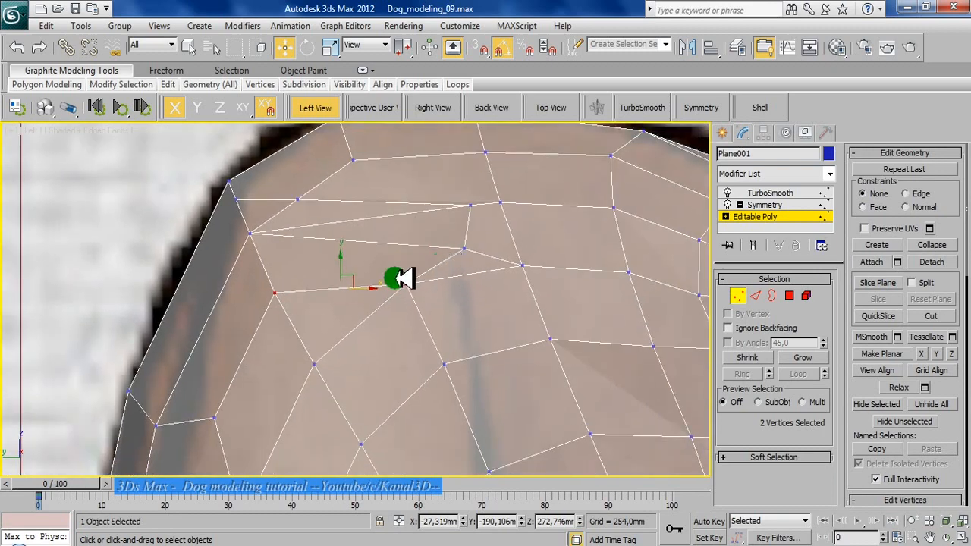
pyautogui.rightClick(422, 273)
pyautogui.click(404, 130)
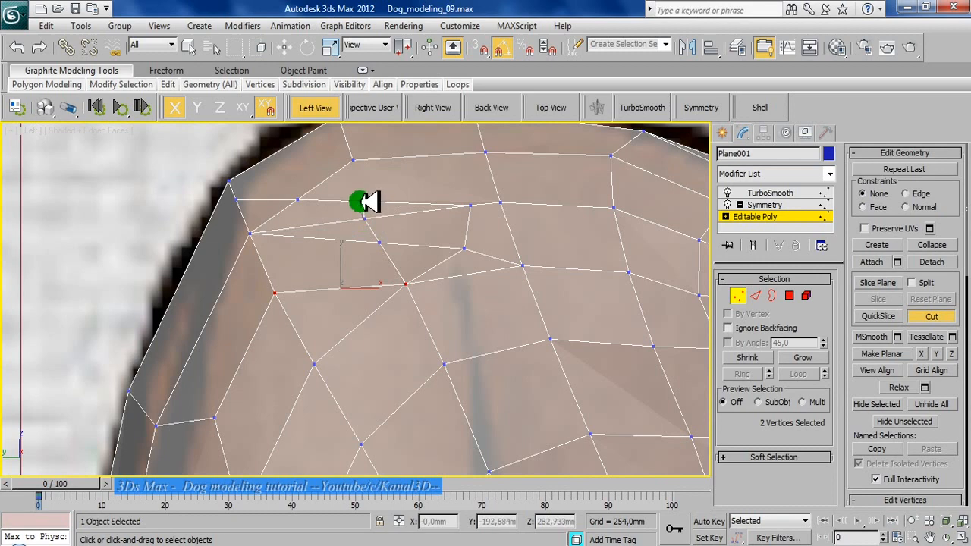
pyautogui.click(362, 201)
pyautogui.rightClick(400, 265)
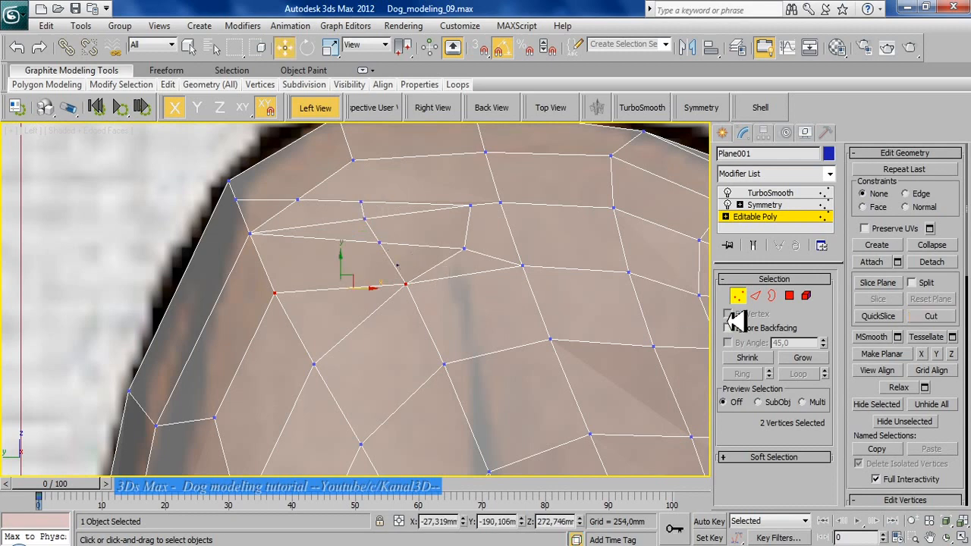
# Step: Remove the short edge below the strip's front corner and the two edges meeting at the vertex below its back end
pyautogui.click(754, 296)
pyautogui.click(439, 263)
pyautogui.hotkey('ctrl', 'BackSpace')
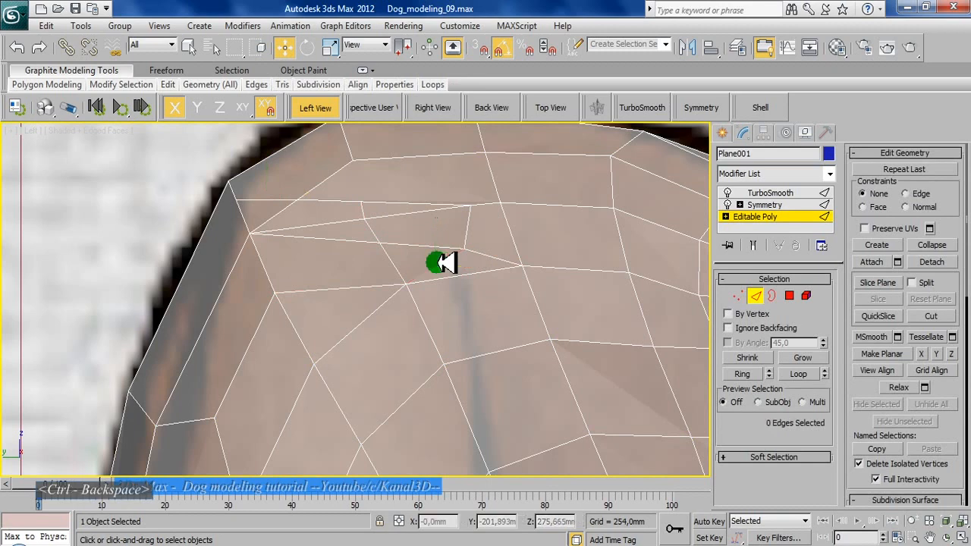
pyautogui.scroll(-3, 336, 362)
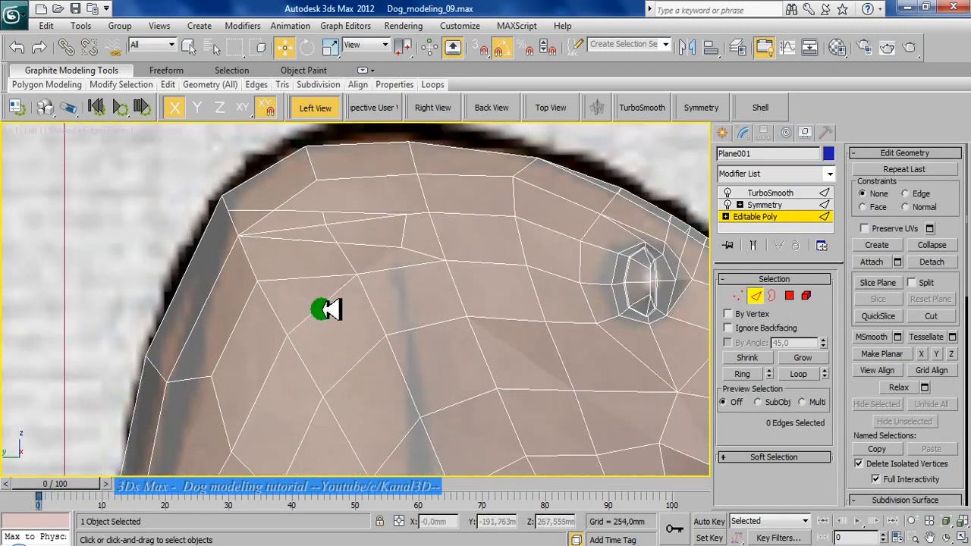
pyautogui.moveTo(265, 363); pyautogui.dragTo(273, 316, button='middle')
pyautogui.scroll(-1, 281, 316)
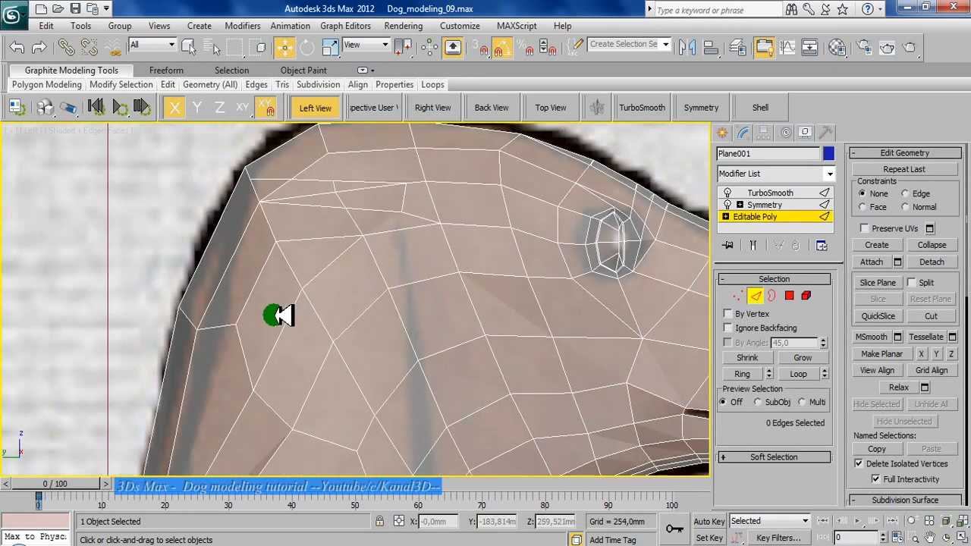
pyautogui.click(254, 289)
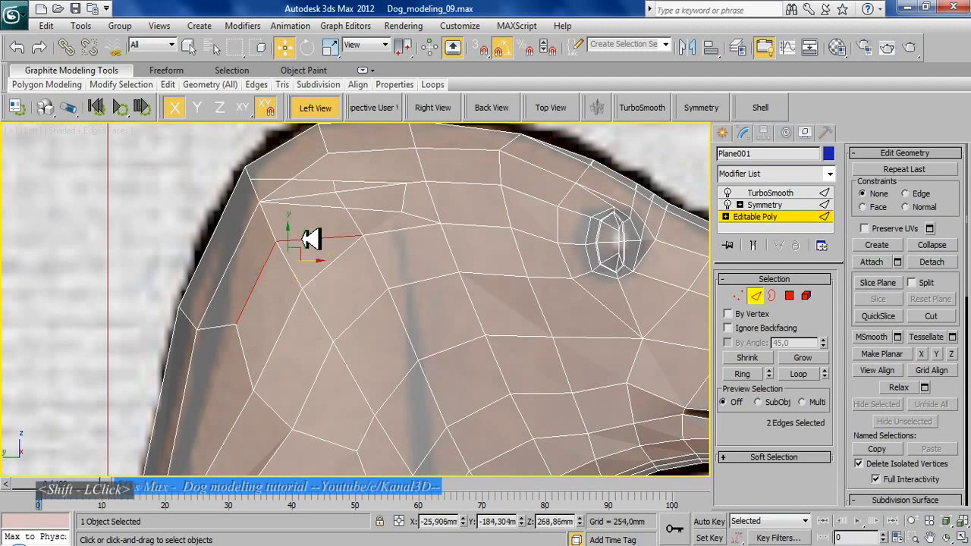
pyautogui.hotkey('ctrl', 'BackSpace')
# Step: Move the vertex at the strip's lower back corner backward until it sits directly below the upper back vertex
pyautogui.moveTo(321, 265); pyautogui.dragTo(320, 275, button='middle')
pyautogui.moveTo(304, 325)
pyautogui.mouseDown(button='middle')
pyautogui.moveTo(350, 236)
pyautogui.moveTo(318, 331)
pyautogui.mouseUp(button='middle')
pyautogui.moveTo(323, 263); pyautogui.dragTo(369, 325, button='middle')
pyautogui.scroll(2, 365, 325)
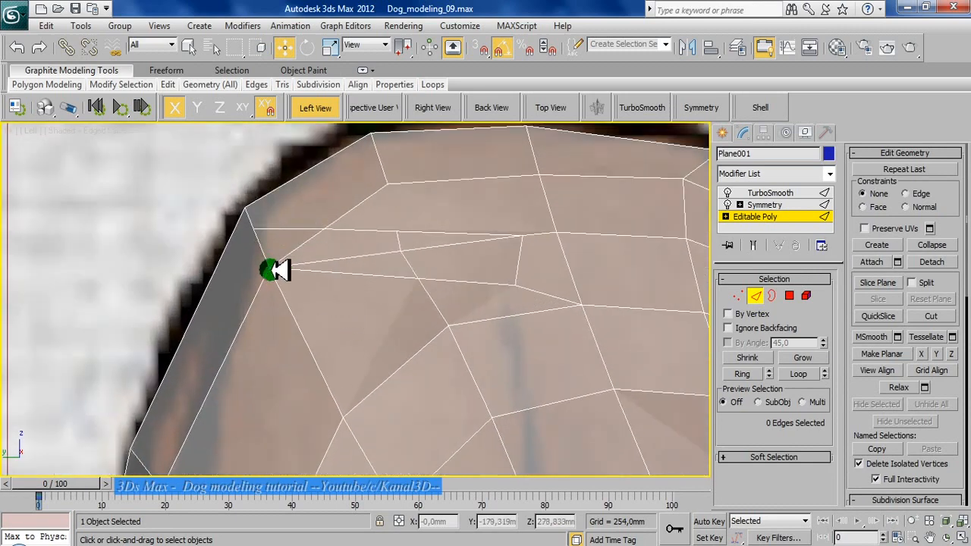
pyautogui.moveTo(258, 249); pyautogui.dragTo(271, 240, button='middle')
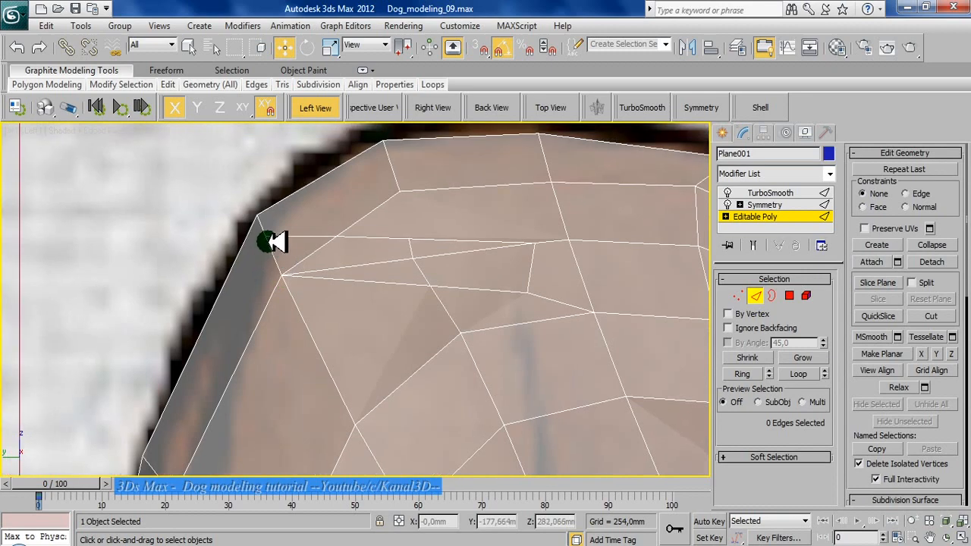
pyautogui.click(272, 243)
pyautogui.click(737, 296)
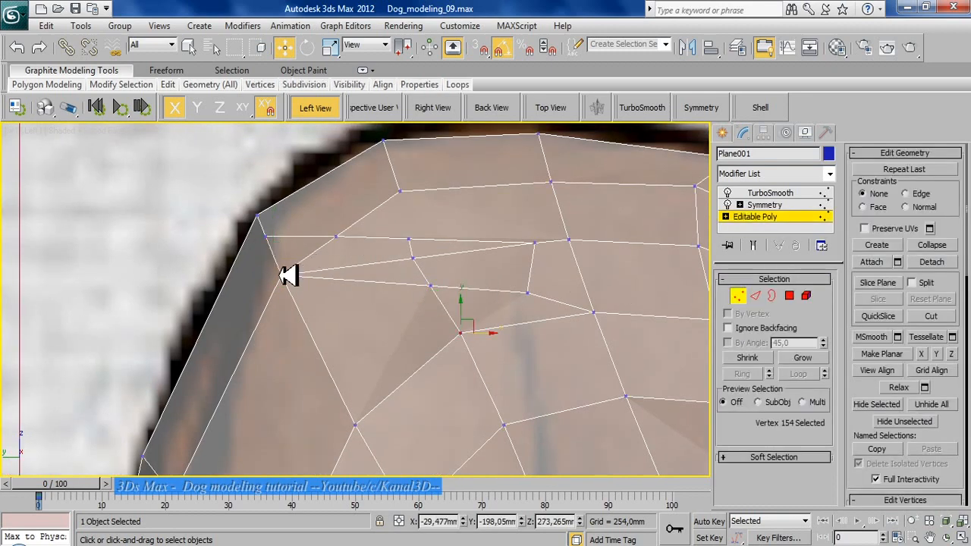
pyautogui.moveTo(441, 295); pyautogui.dragTo(410, 306, button='middle')
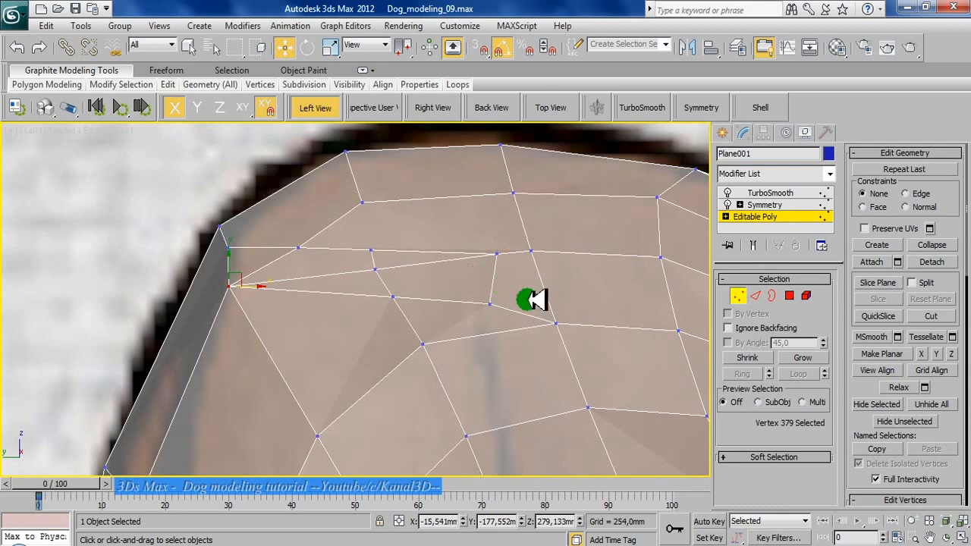
# Step: Try to weld the vertex just in front of the strip onto the strip's upper front corner with Target Weld
pyautogui.moveTo(550, 299); pyautogui.dragTo(518, 258, button='middle')
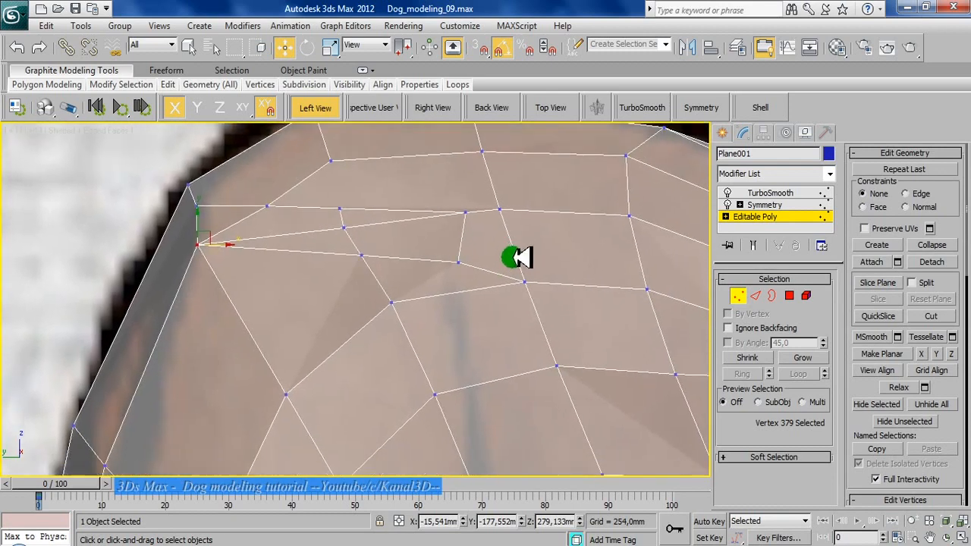
pyautogui.rightClick(556, 245)
pyautogui.click(532, 343)
pyautogui.click(467, 212)
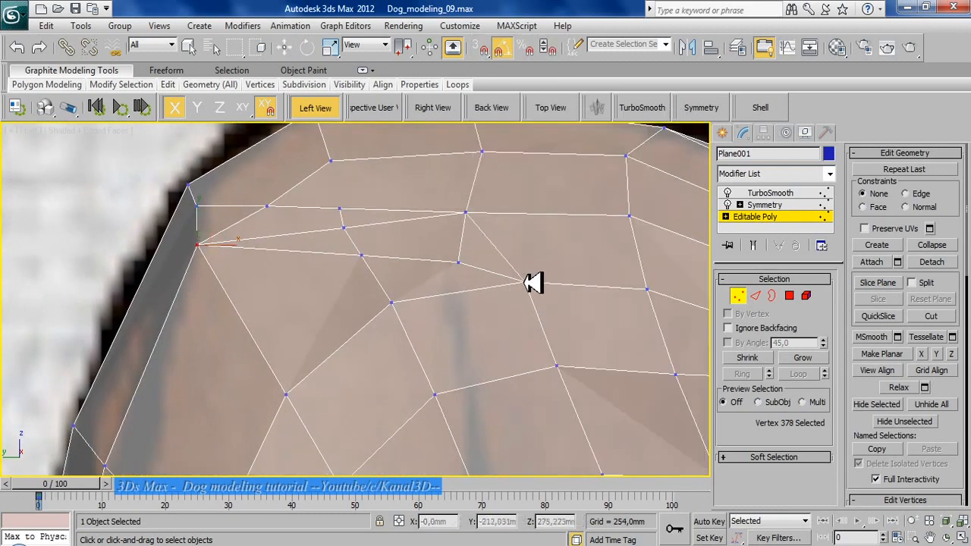
pyautogui.click(459, 262)
pyautogui.hotkey('ctrl', 'z')
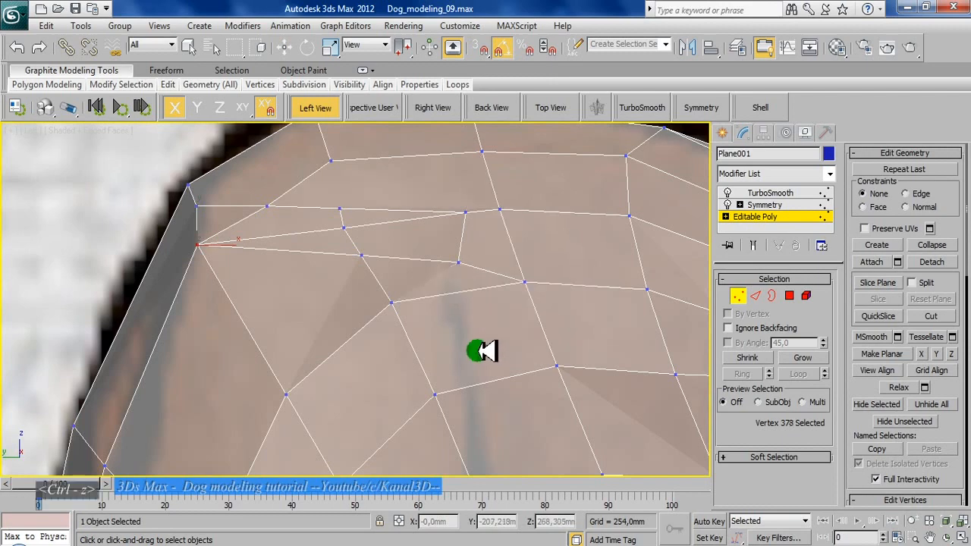
pyautogui.press('w')
# Step: Target-weld the back vertex on the strip's upper edge onto the next vertex forward along that edge
pyautogui.moveTo(369, 217); pyautogui.dragTo(385, 245, button='middle')
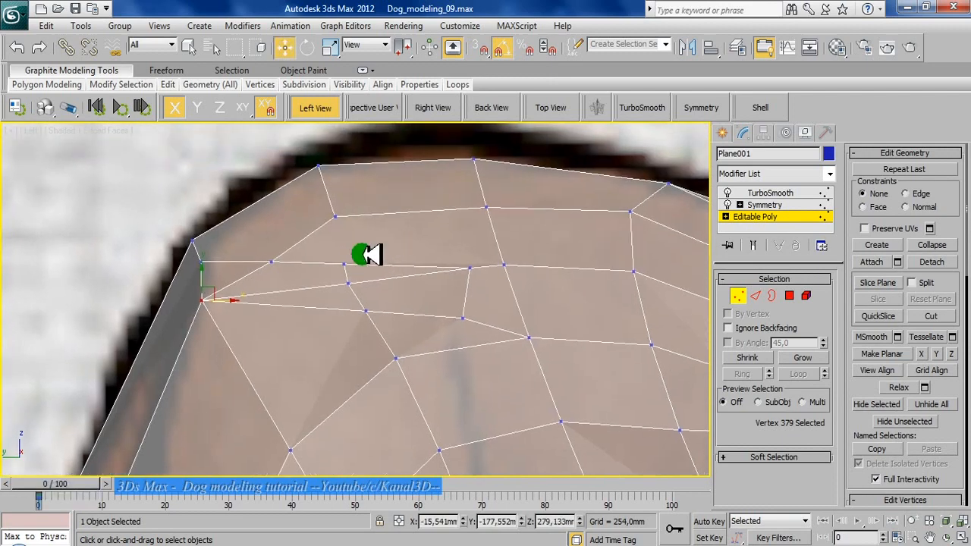
pyautogui.moveTo(314, 260); pyautogui.dragTo(399, 257, button='middle')
pyautogui.scroll(1, 390, 221)
pyautogui.rightClick(407, 250)
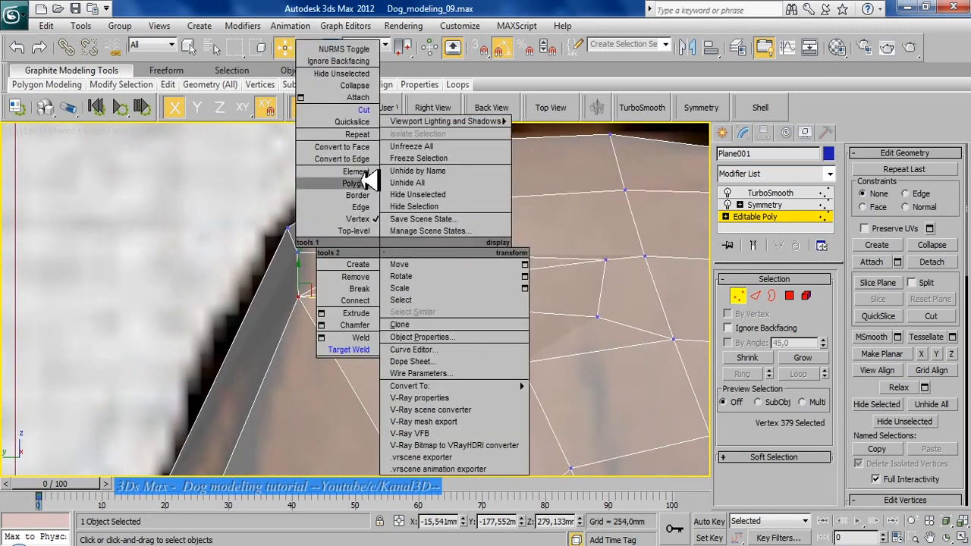
pyautogui.click(345, 349)
pyautogui.click(461, 253)
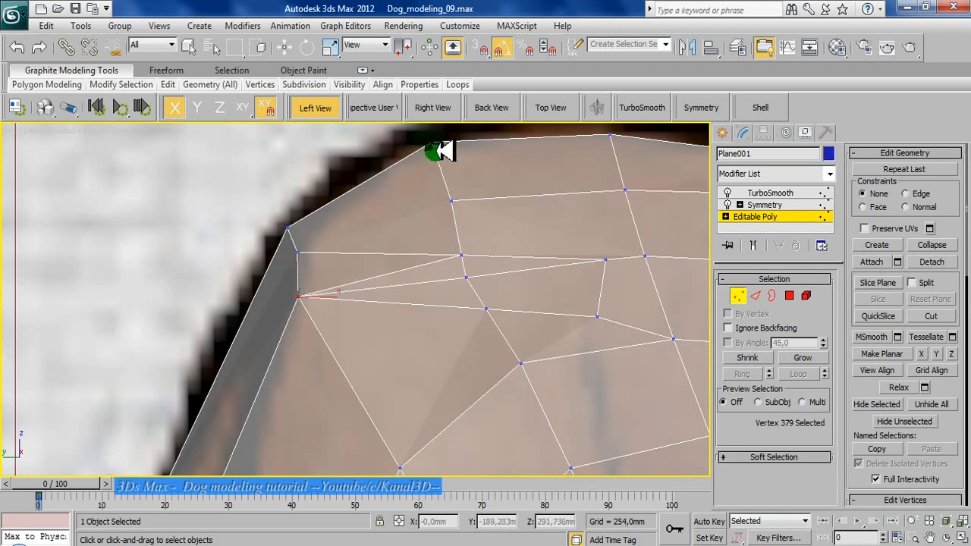
# Step: Examine the reworked edge flow around the strip and the back of the head in the side view
pyautogui.moveTo(545, 241); pyautogui.dragTo(526, 239, button='middle')
pyautogui.scroll(-4, 375, 316)
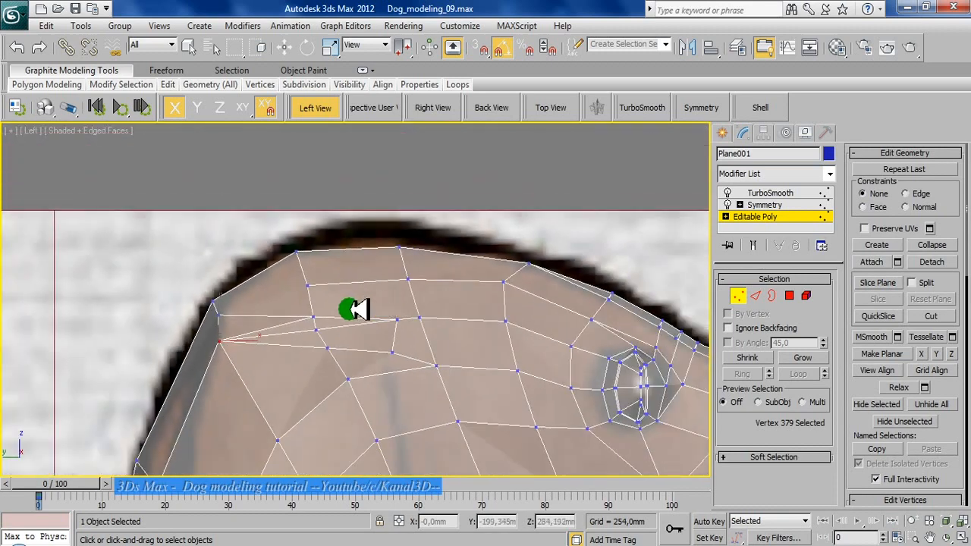
pyautogui.moveTo(353, 310); pyautogui.dragTo(308, 307, button='middle')
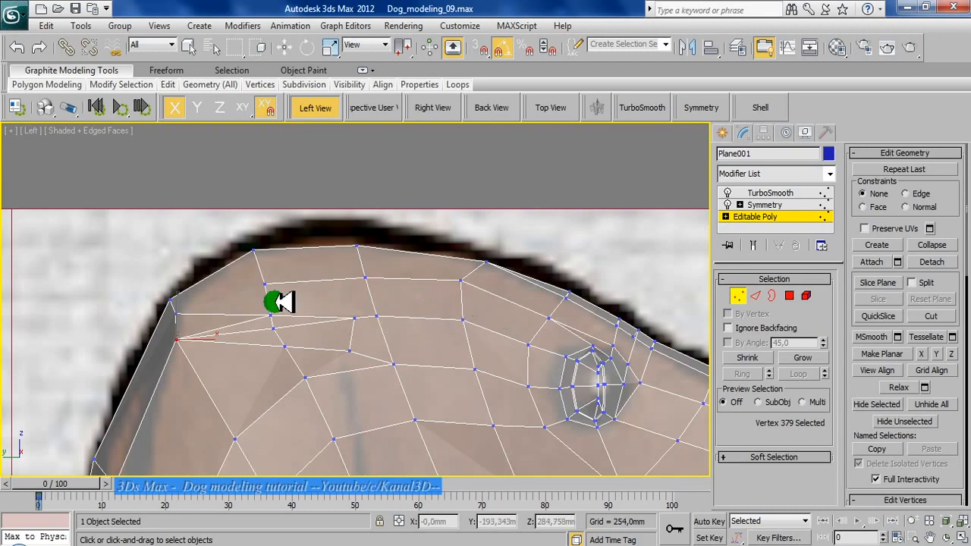
pyautogui.keyDown('alt'); pyautogui.moveTo(283, 302); pyautogui.dragTo(397, 347, button='middle'); pyautogui.keyUp('alt')
pyautogui.hotkey('alt', 'x')
pyautogui.press('l')
pyautogui.press('z')
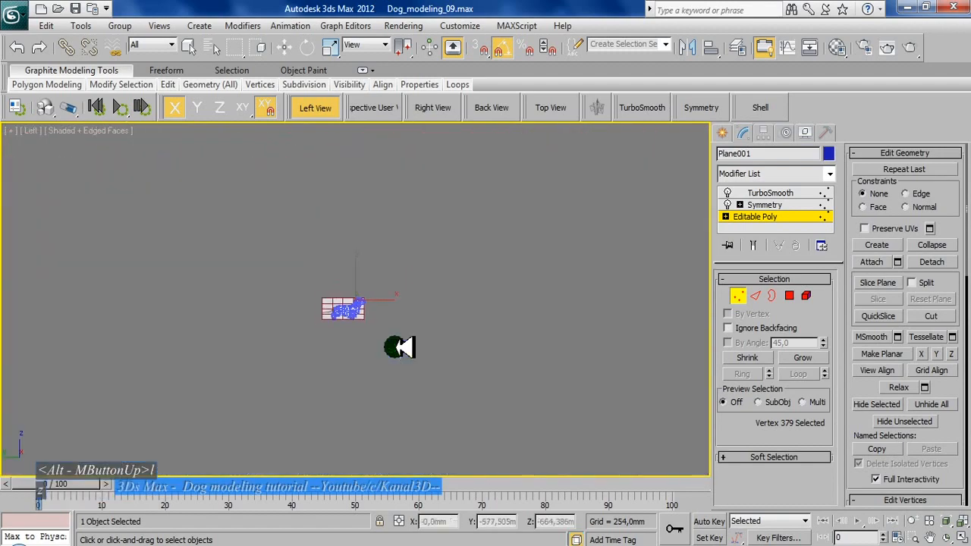
pyautogui.scroll(15, 400, 347)
pyautogui.hotkey('alt', 'x')
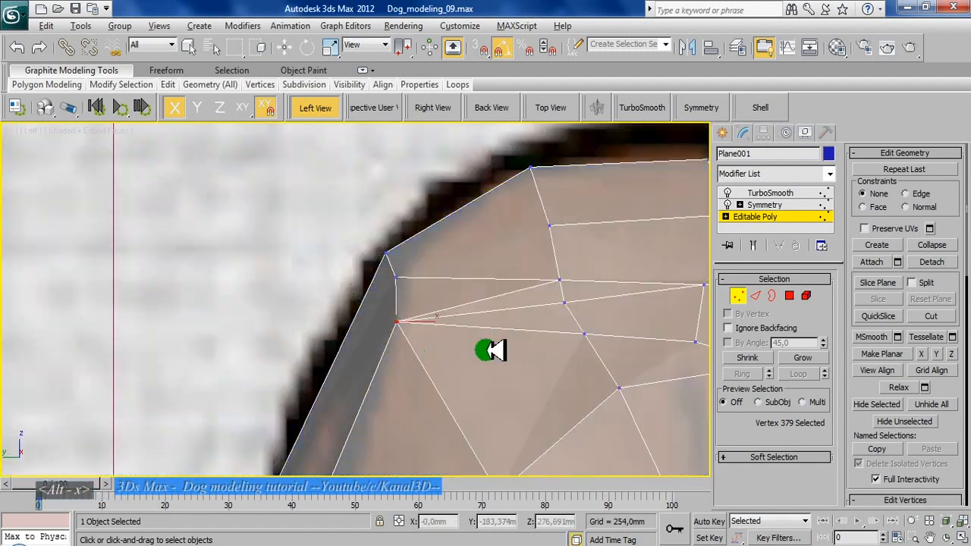
pyautogui.scroll(-1, 384, 330)
pyautogui.moveTo(501, 270); pyautogui.dragTo(366, 269, button='middle')
pyautogui.scroll(-1, 535, 286)
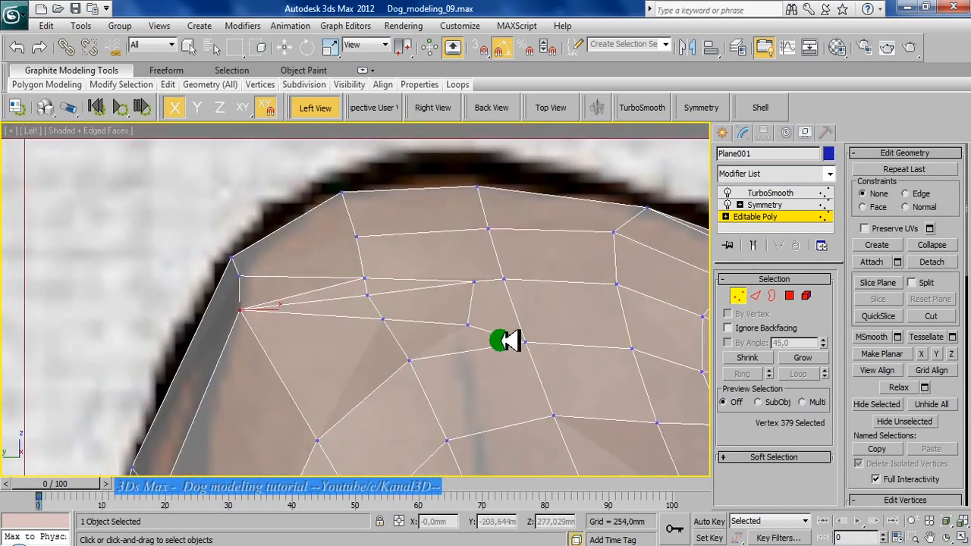
pyautogui.moveTo(503, 341); pyautogui.dragTo(466, 306, button='middle')
pyautogui.scroll(-1, 466, 304)
# Step: Connect the strip's upper back vertex to the vertex diagonally above the middle of the strip with a new edge
pyautogui.rightClick(373, 227)
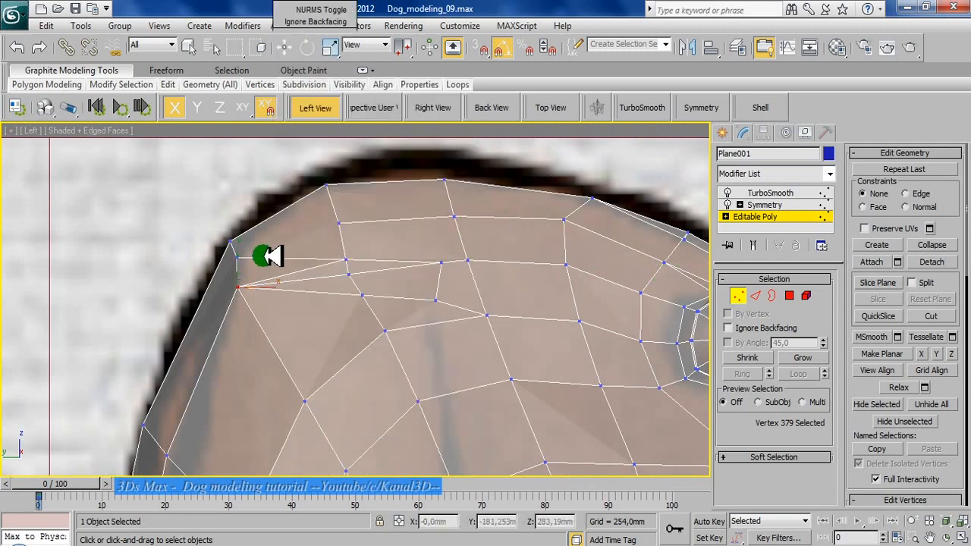
pyautogui.click(237, 258)
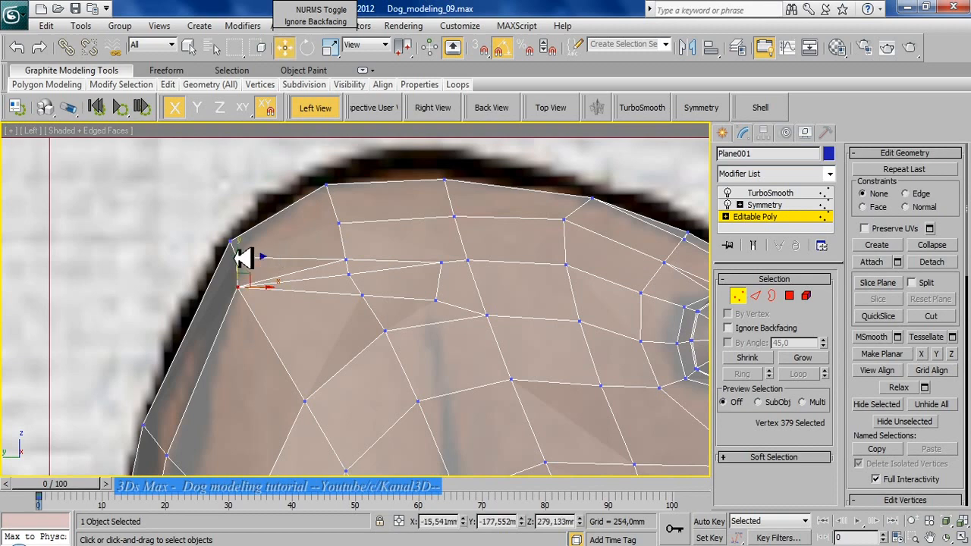
pyautogui.keyDown('ctrl'); pyautogui.click(339, 224); pyautogui.keyUp('ctrl')
pyautogui.hotkey('ctrl', 'shift', 'e')
pyautogui.moveTo(298, 283); pyautogui.dragTo(305, 265, button='middle')
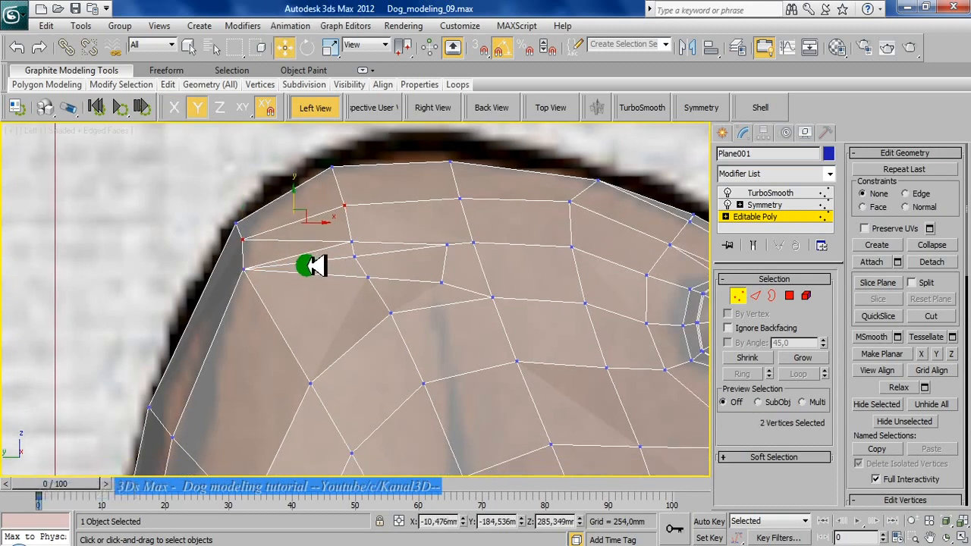
# Step: Remove the three thin diagonal edges fanning through the strip from its lower back corner to its upper front corner
pyautogui.click(754, 296)
pyautogui.click(326, 248)
pyautogui.keyDown('ctrl'); pyautogui.click(341, 258); pyautogui.keyUp('ctrl')
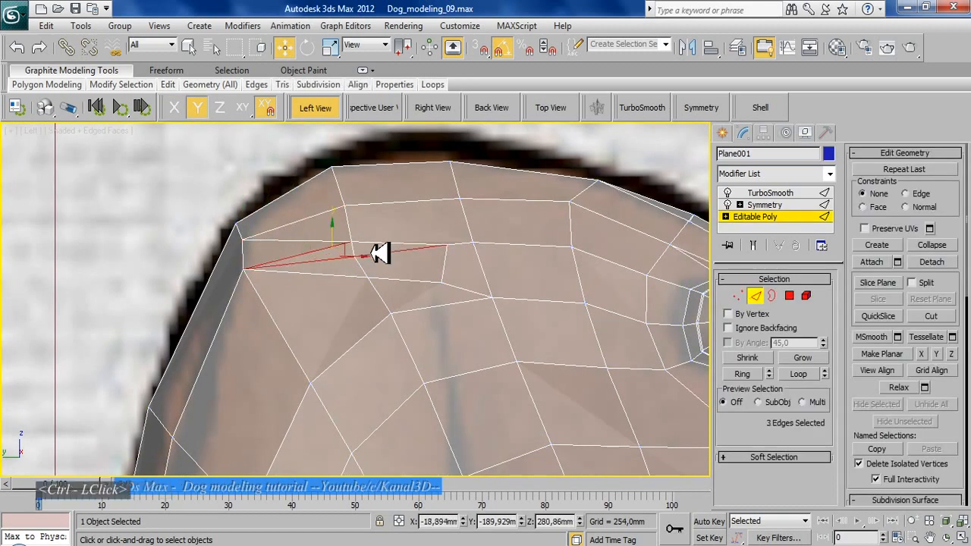
pyautogui.hotkey('ctrl', 'BackSpace')
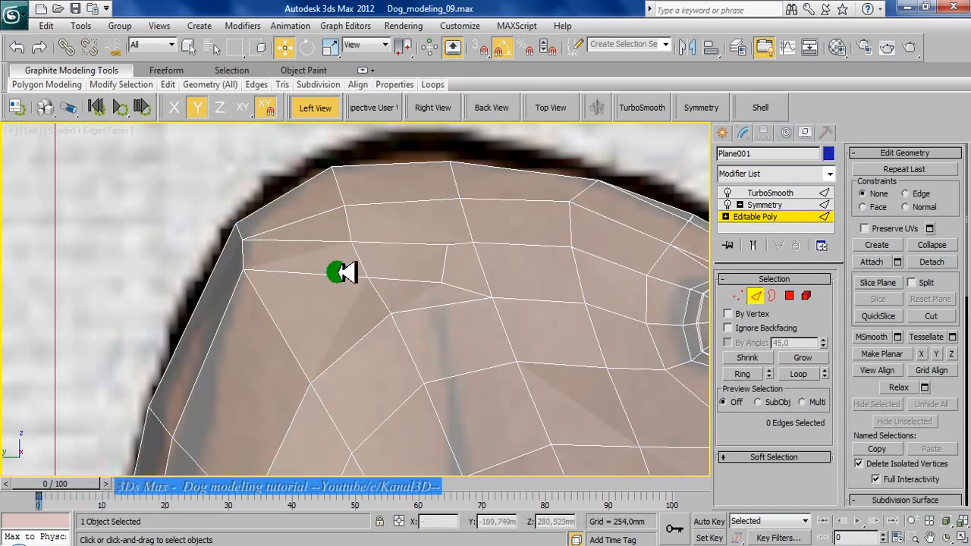
pyautogui.moveTo(337, 274); pyautogui.dragTo(329, 271, button='middle')
pyautogui.scroll(1, 331, 271)
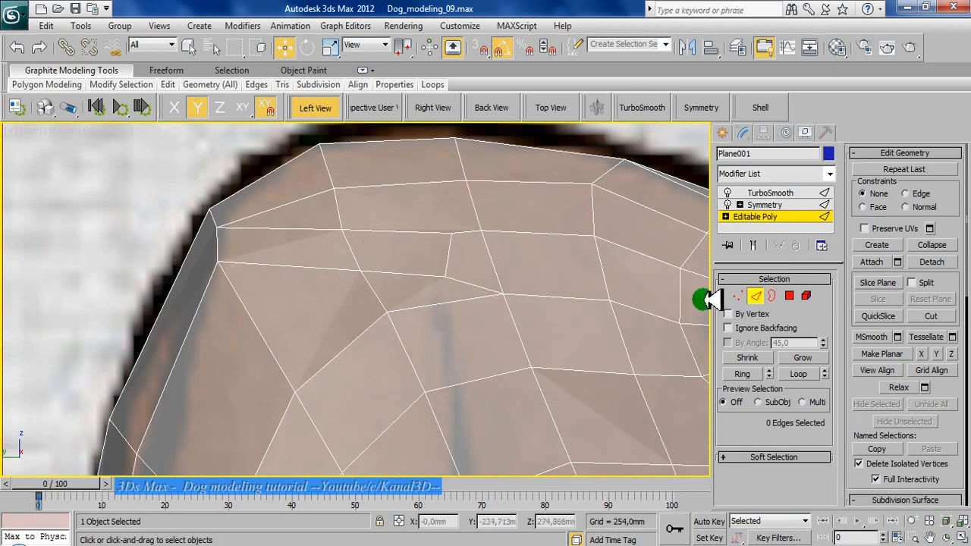
# Step: Connect the strip's upper front corner to the vertex above its middle, and remove the short vertical edge beneath that vertex
pyautogui.click(737, 295)
pyautogui.click(452, 232)
pyautogui.keyDown('ctrl'); pyautogui.click(334, 188); pyautogui.keyUp('ctrl')
pyautogui.hotkey('ctrl', 'shift', 'e')
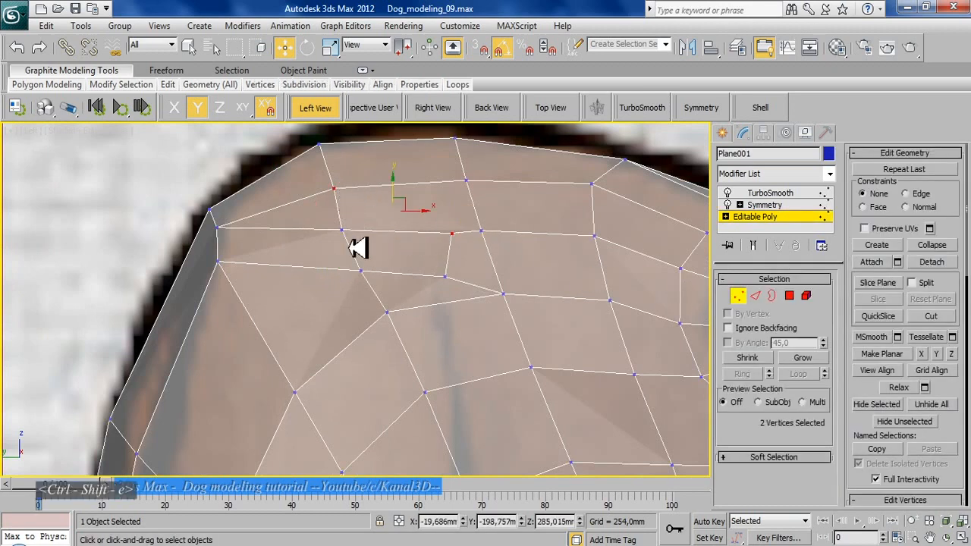
pyautogui.hotkey('ctrl', 'BackSpace')
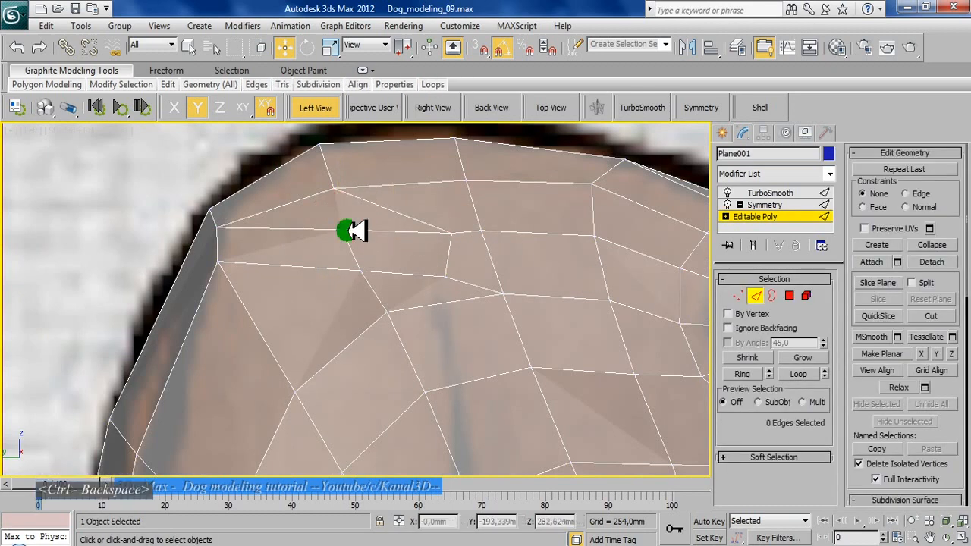
# Step: Delete the two polygons of the strip on the side of the head to open a hole
pyautogui.moveTo(347, 230)
pyautogui.keyDown('alt'); pyautogui.mouseDown(button='middle')
pyautogui.moveTo(326, 298)
pyautogui.moveTo(362, 295)
pyautogui.moveTo(394, 325)
pyautogui.moveTo(365, 297)
pyautogui.mouseUp(button='middle'); pyautogui.keyUp('alt')
pyautogui.scroll(-4, 364, 297)
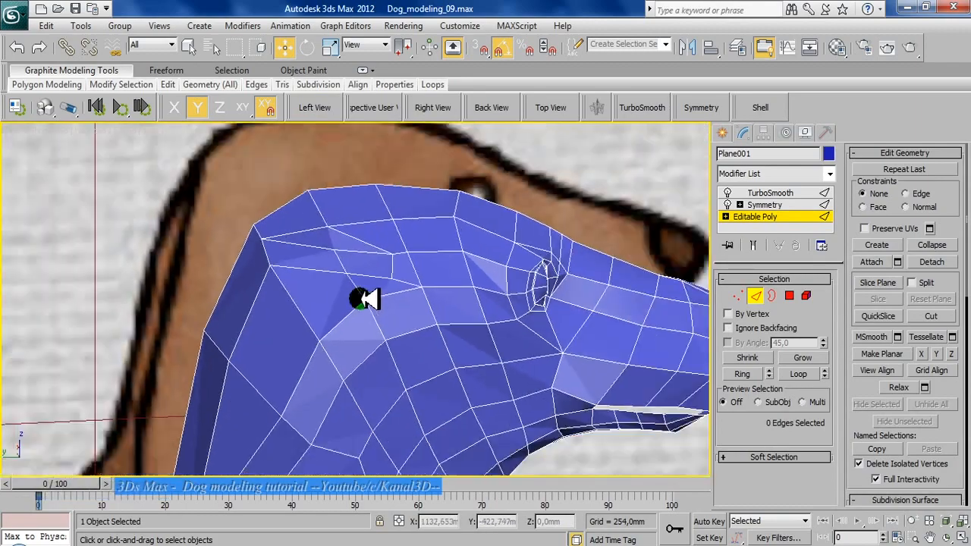
pyautogui.click(795, 297)
pyautogui.keyDown('alt'); pyautogui.moveTo(364, 293); pyautogui.dragTo(454, 339, button='middle'); pyautogui.keyUp('alt')
pyautogui.click(376, 109)
pyautogui.press('z')
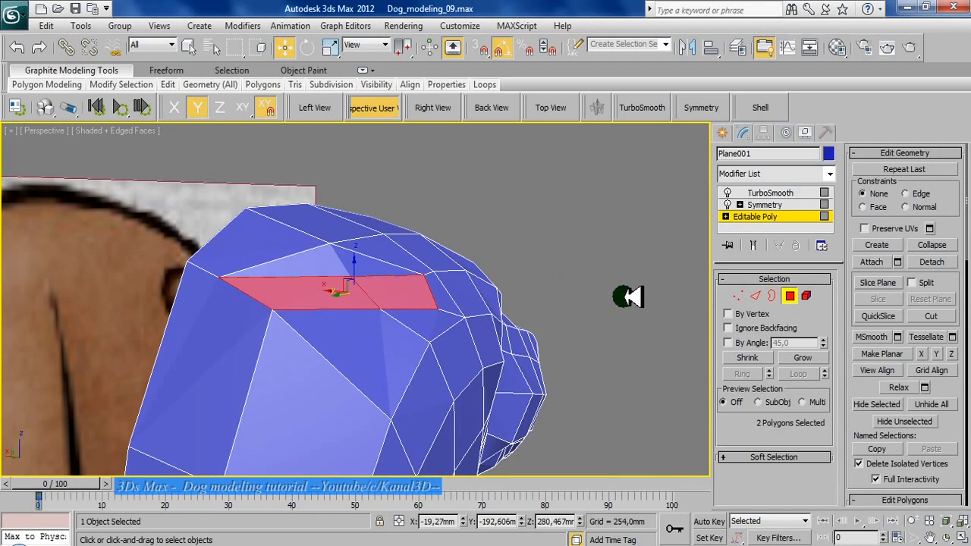
pyautogui.click(775, 296)
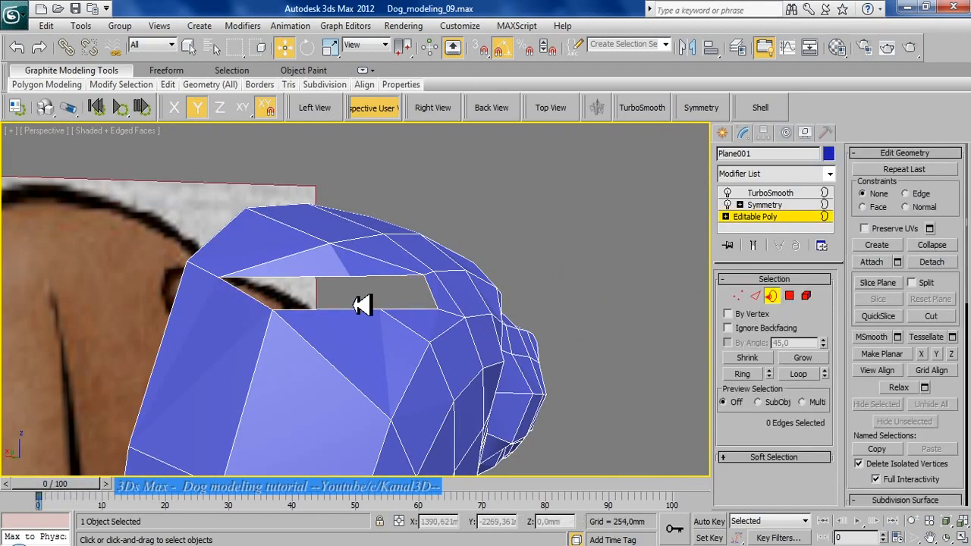
# Step: Select the border of the hole on the side of the head and extrude it outward as the ear's base
pyautogui.click(357, 307)
pyautogui.keyDown('alt'); pyautogui.moveTo(357, 308); pyautogui.dragTo(408, 290, button='middle'); pyautogui.keyUp('alt')
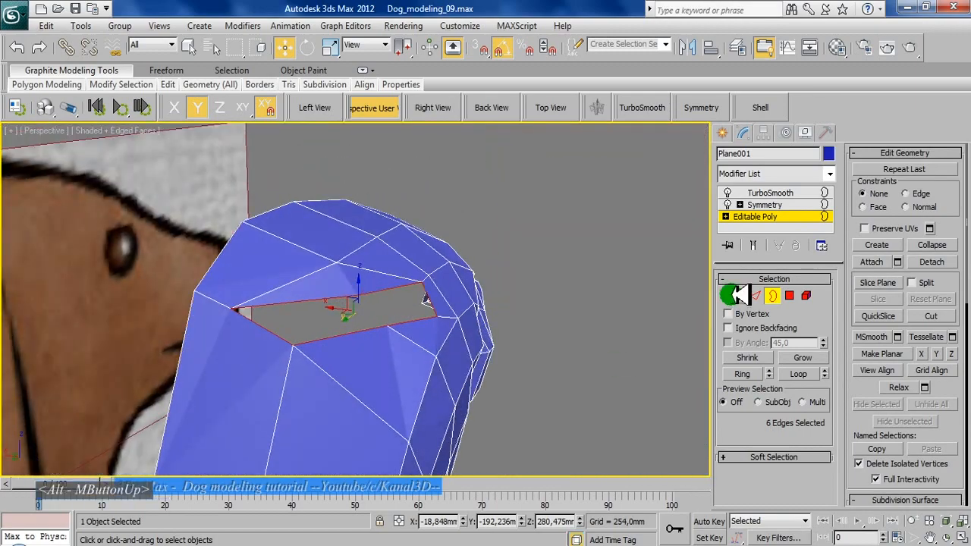
pyautogui.click(737, 296)
pyautogui.keyDown('alt'); pyautogui.moveTo(427, 336); pyautogui.dragTo(364, 355, button='middle'); pyautogui.keyUp('alt')
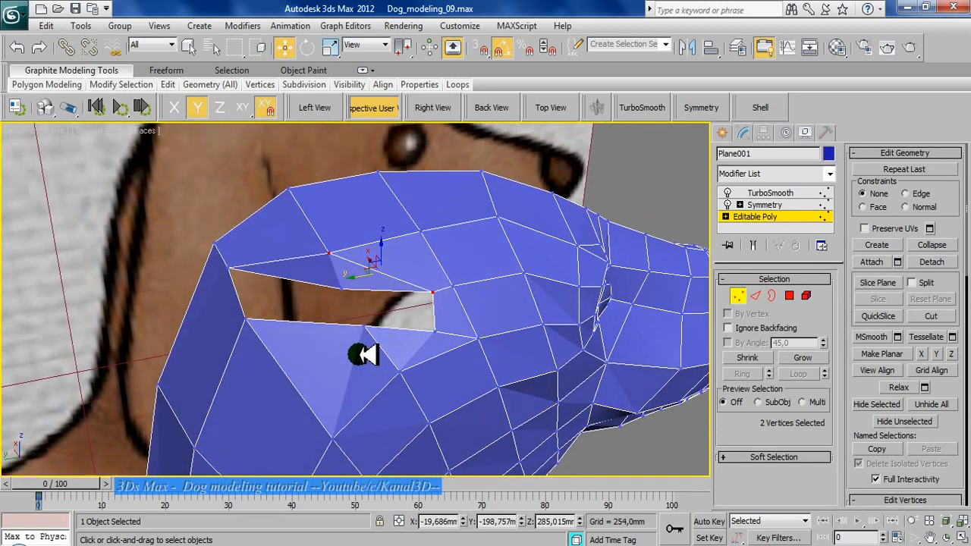
pyautogui.click(773, 296)
pyautogui.keyDown('alt'); pyautogui.moveTo(471, 342); pyautogui.dragTo(319, 310, button='middle'); pyautogui.keyUp('alt')
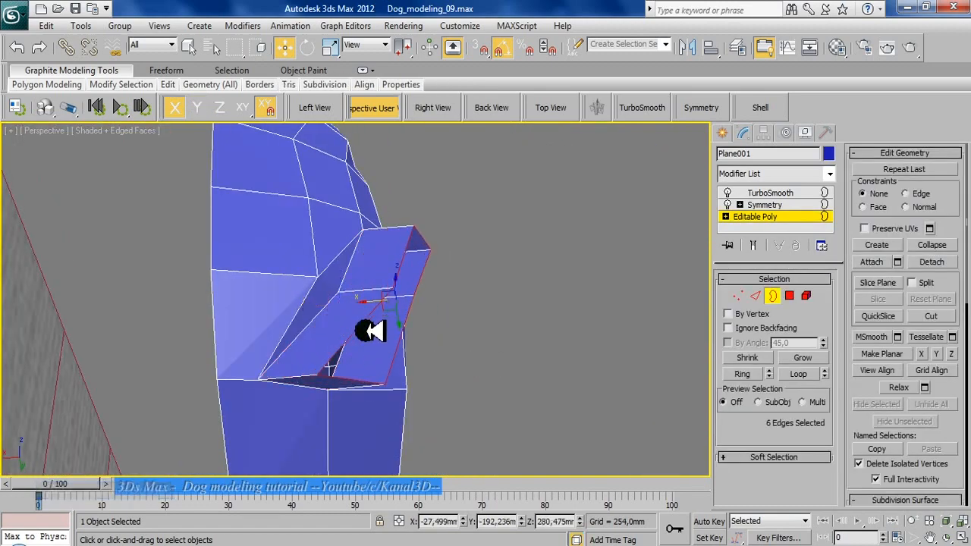
# Step: Lower the extruded border in the front view to about Z 278.4 mm
pyautogui.keyDown('alt'); pyautogui.moveTo(370, 331); pyautogui.dragTo(183, 284, button='middle'); pyautogui.keyUp('alt')
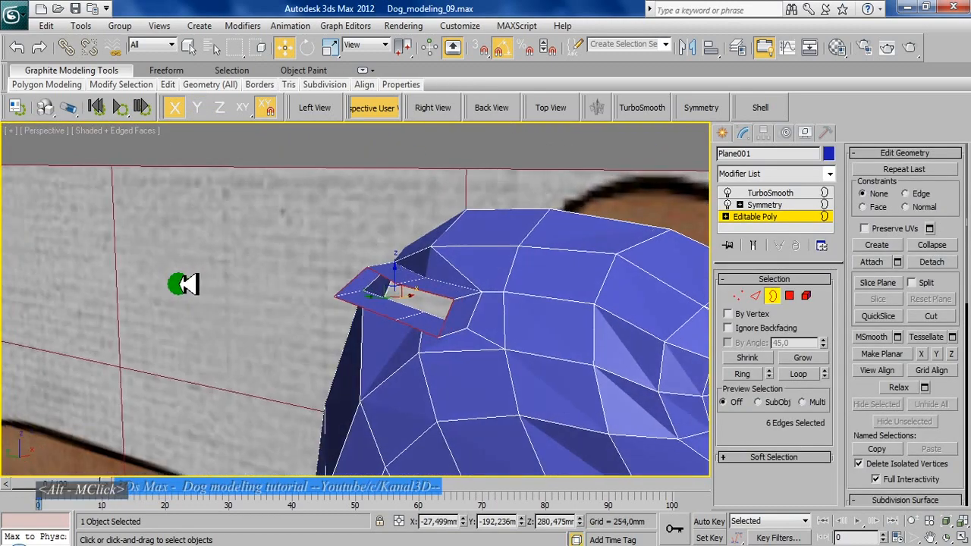
pyautogui.press('f')
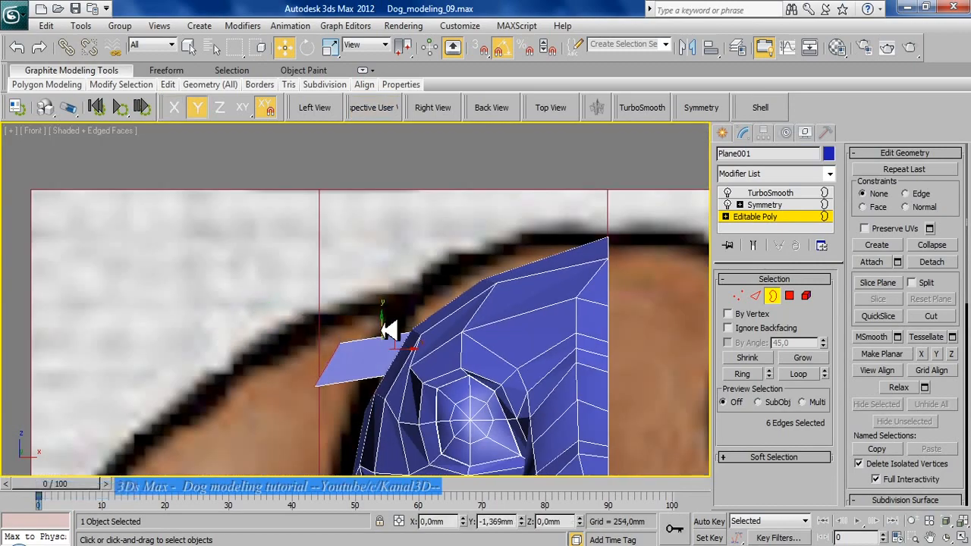
pyautogui.keyDown('alt'); pyautogui.moveTo(307, 359); pyautogui.dragTo(372, 386, button='middle'); pyautogui.keyUp('alt')
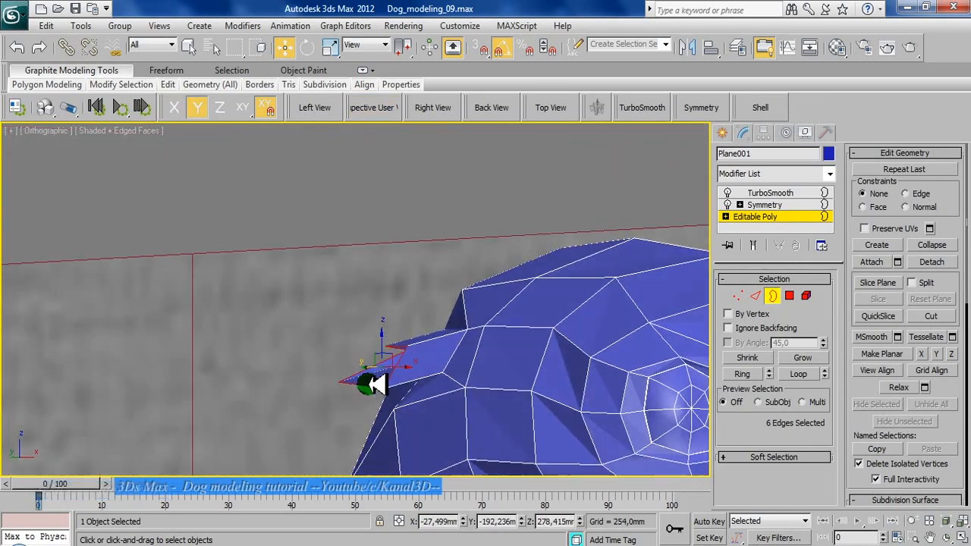
pyautogui.click(384, 107)
pyautogui.keyDown('alt'); pyautogui.moveTo(369, 336); pyautogui.dragTo(431, 356, button='middle'); pyautogui.keyUp('alt')
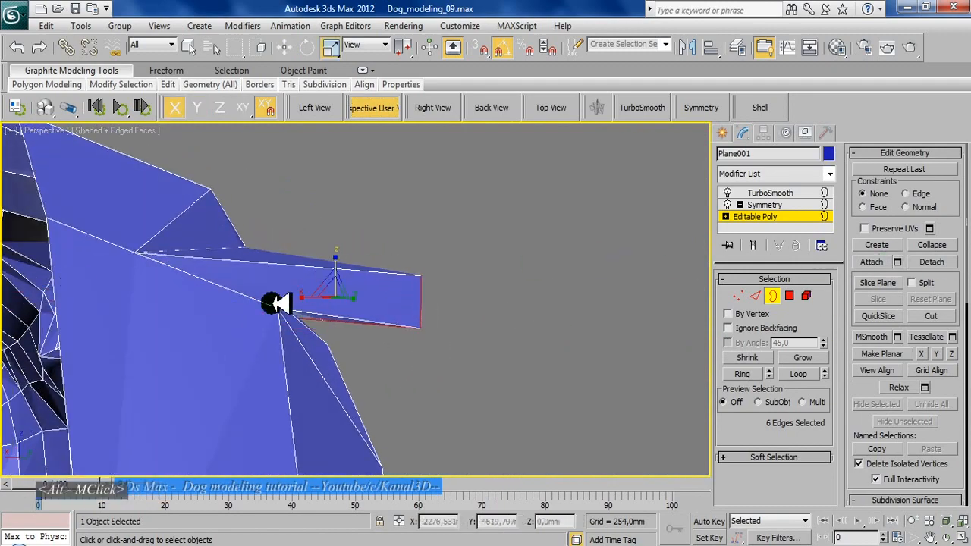
# Step: Rotate the extruded border -30° about Z and move it inward to about X -24.7 mm
pyautogui.keyDown('alt'); pyautogui.moveTo(275, 304); pyautogui.dragTo(311, 312, button='middle'); pyautogui.keyUp('alt')
pyautogui.press('e')
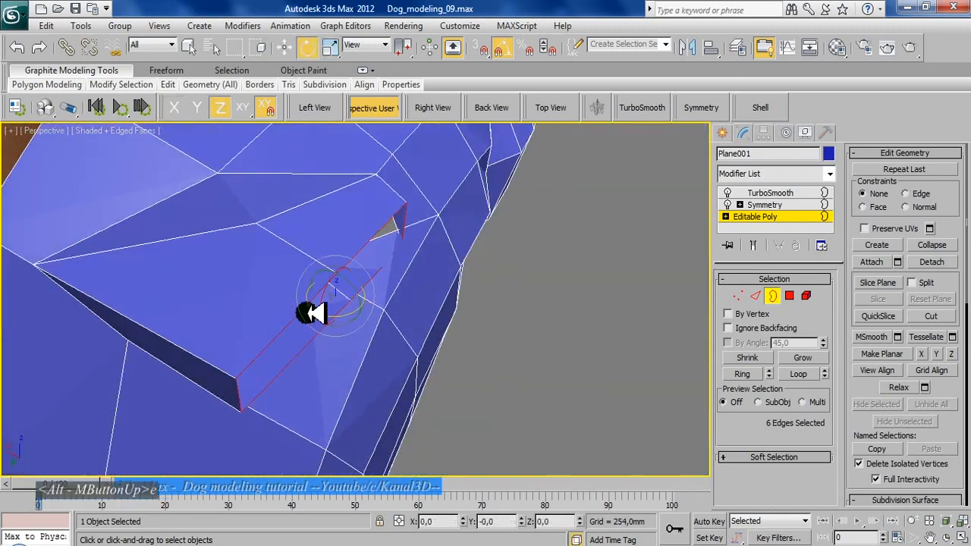
pyautogui.moveTo(306, 307); pyautogui.dragTo(283, 302)
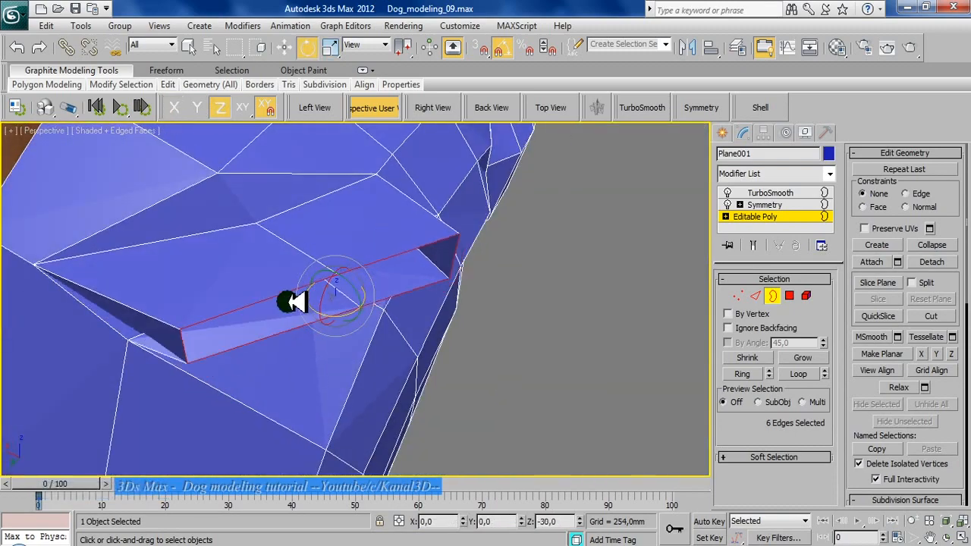
pyautogui.keyDown('alt'); pyautogui.moveTo(297, 303); pyautogui.dragTo(311, 337, button='middle'); pyautogui.keyUp('alt')
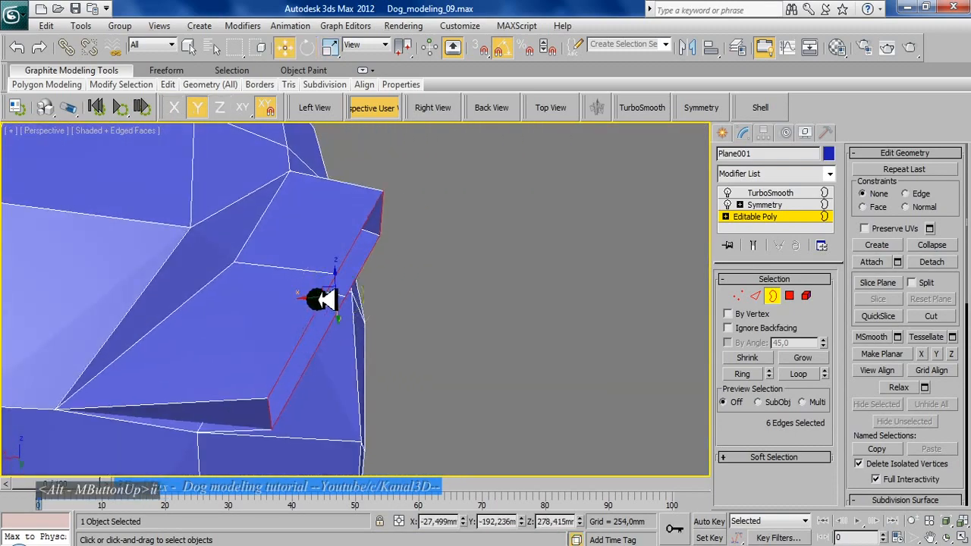
pyautogui.moveTo(320, 300); pyautogui.dragTo(303, 301)
# Step: Rotate the ear's border -5° about the X axis
pyautogui.keyDown('alt'); pyautogui.moveTo(285, 303); pyautogui.dragTo(104, 256, button='middle'); pyautogui.keyUp('alt')
pyautogui.press('e')
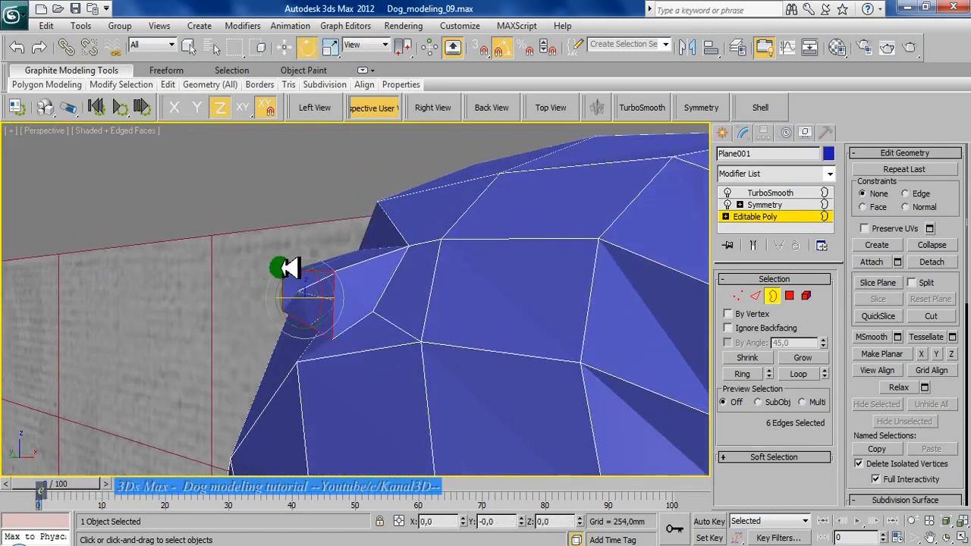
pyautogui.keyDown('alt'); pyautogui.moveTo(286, 269); pyautogui.dragTo(357, 251, button='middle'); pyautogui.keyUp('alt')
pyautogui.moveTo(310, 270); pyautogui.dragTo(299, 278)
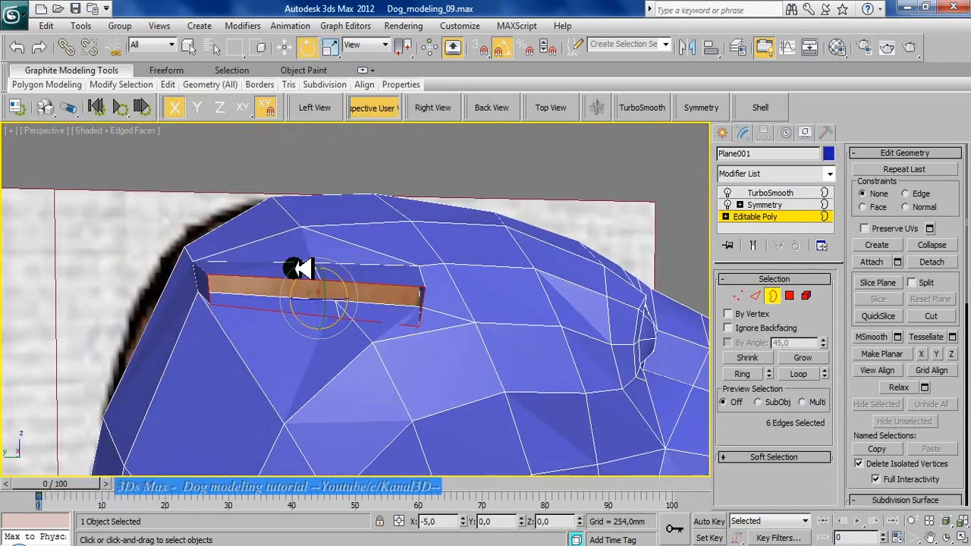
pyautogui.keyDown('alt'); pyautogui.moveTo(298, 270); pyautogui.dragTo(463, 198, button='middle'); pyautogui.keyUp('alt')
pyautogui.keyDown('alt'); pyautogui.moveTo(303, 294); pyautogui.dragTo(346, 297, button='middle'); pyautogui.keyUp('alt')
pyautogui.press('w')
# Step: In the see-through left view, move the border's back corner vertices farther toward the back of the head
pyautogui.press('l')
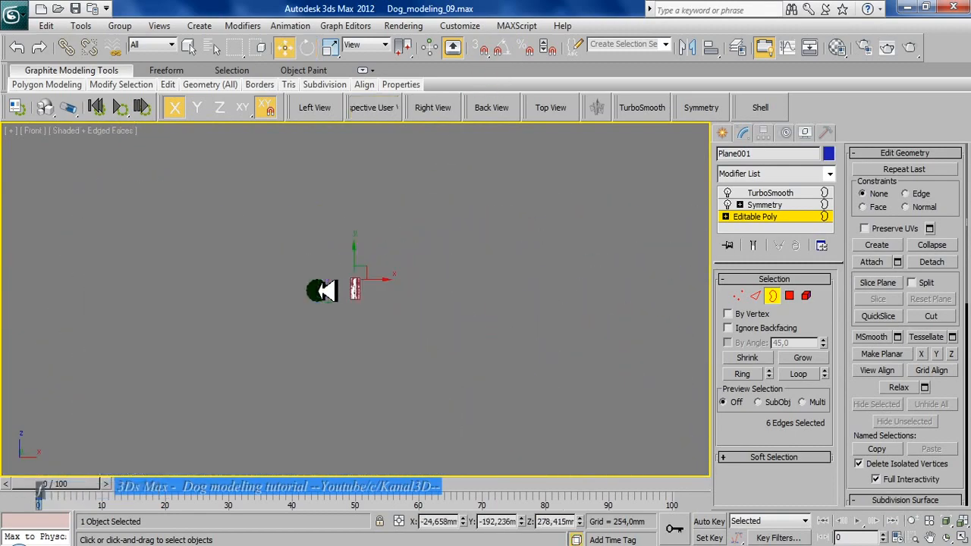
pyautogui.scroll(10, 321, 290)
pyautogui.scroll(-6, 351, 311)
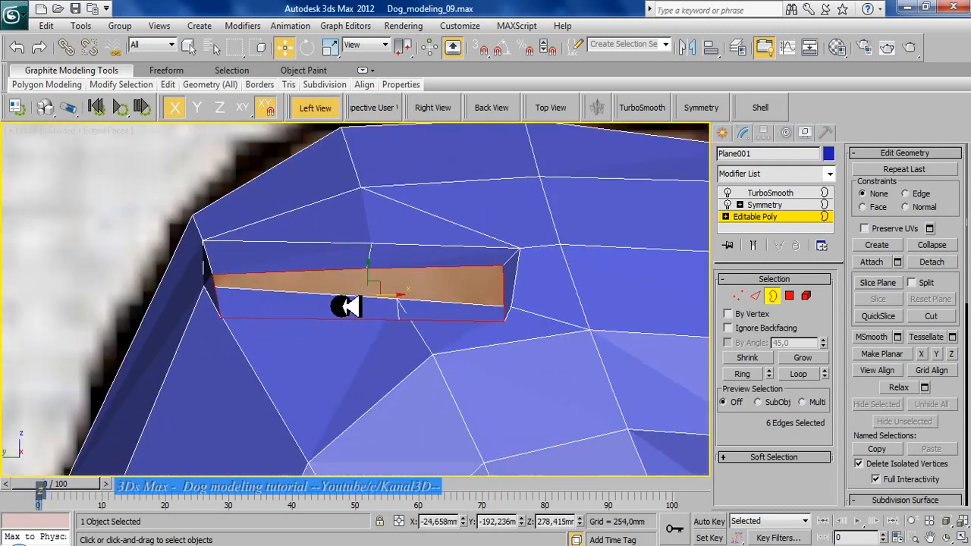
pyautogui.scroll(3, 333, 336)
pyautogui.hotkey('alt', 'x')
pyautogui.press('1')
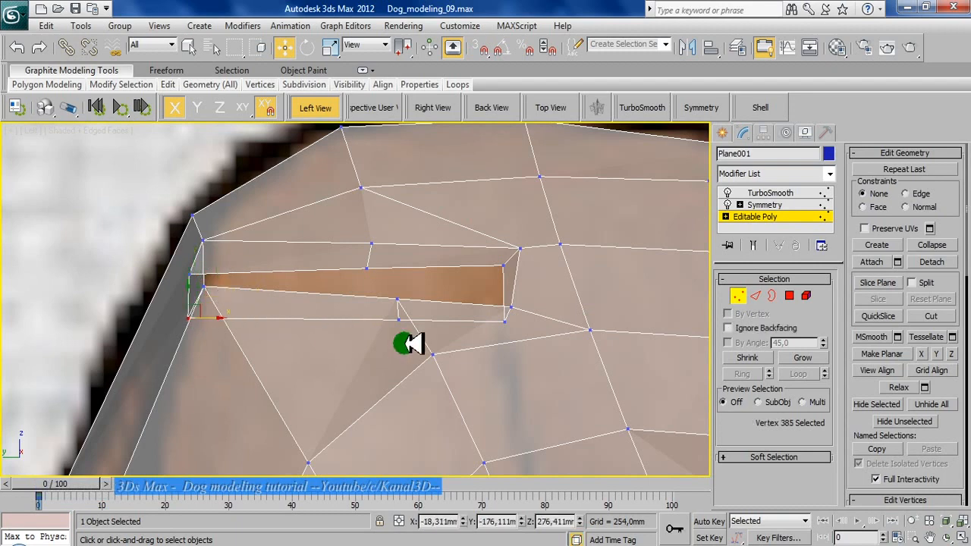
pyautogui.moveTo(410, 343); pyautogui.dragTo(387, 313, button='middle')
pyautogui.click(772, 296)
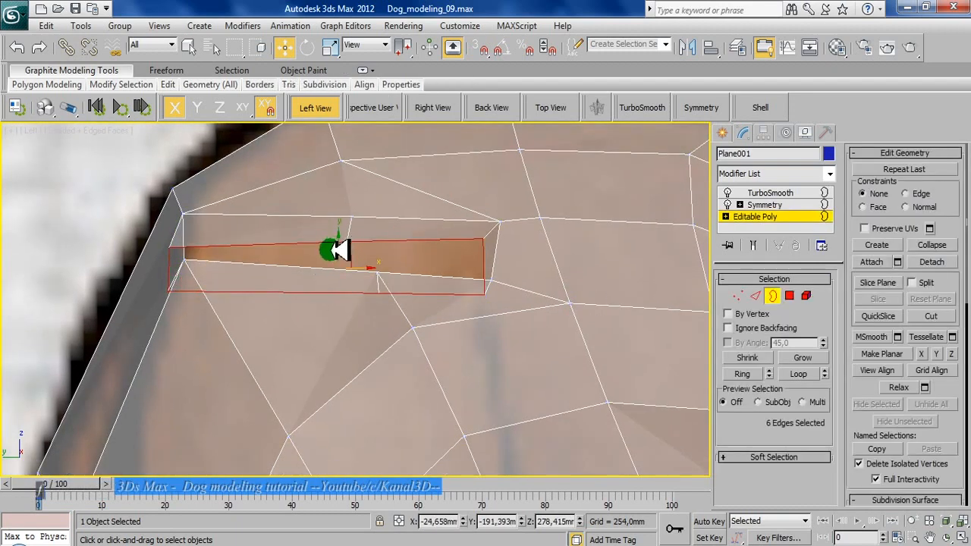
# Step: Extrude the border outward and down in the front view to about Z 274.9 mm, and widen it horizontally in the left view
pyautogui.press('f')
pyautogui.scroll(-5, 360, 261)
pyautogui.keyDown('shift'); pyautogui.moveTo(381, 277); pyautogui.dragTo(292, 317); pyautogui.keyUp('shift')
pyautogui.press('F8')
pyautogui.press('l')
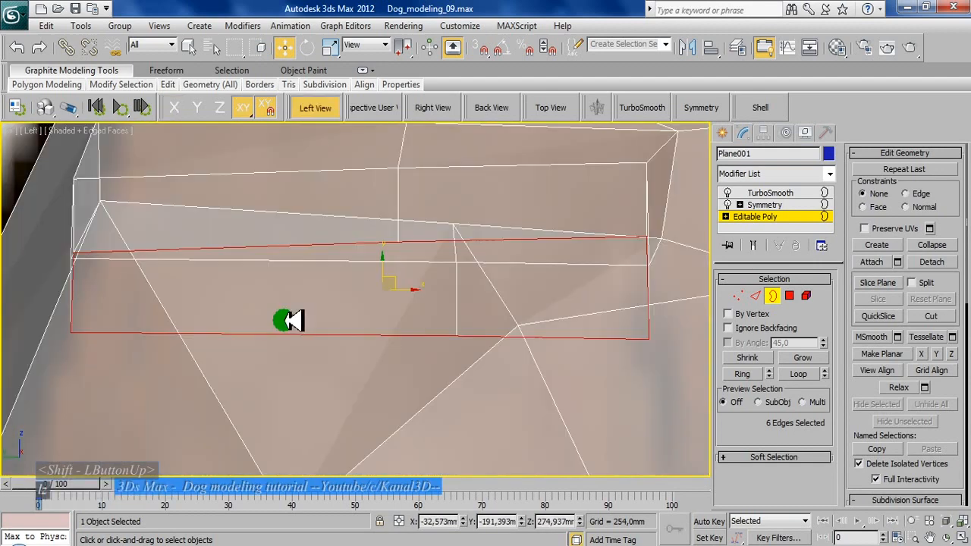
pyautogui.scroll(-1, 296, 319)
pyautogui.moveTo(416, 292); pyautogui.dragTo(417, 292)
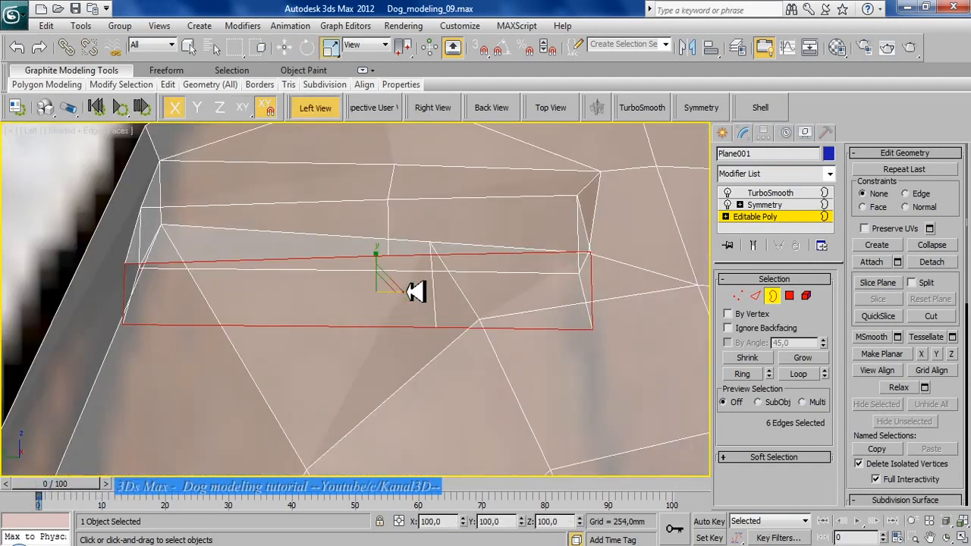
# Step: Tilt the ear's open end downward about the Y axis and lower it to about Z 270.3 mm
pyautogui.keyDown('alt'); pyautogui.moveTo(318, 306); pyautogui.dragTo(384, 328, button='middle'); pyautogui.keyUp('alt')
pyautogui.scroll(-1, 380, 328)
pyautogui.click(373, 110)
pyautogui.scroll(1, 339, 177)
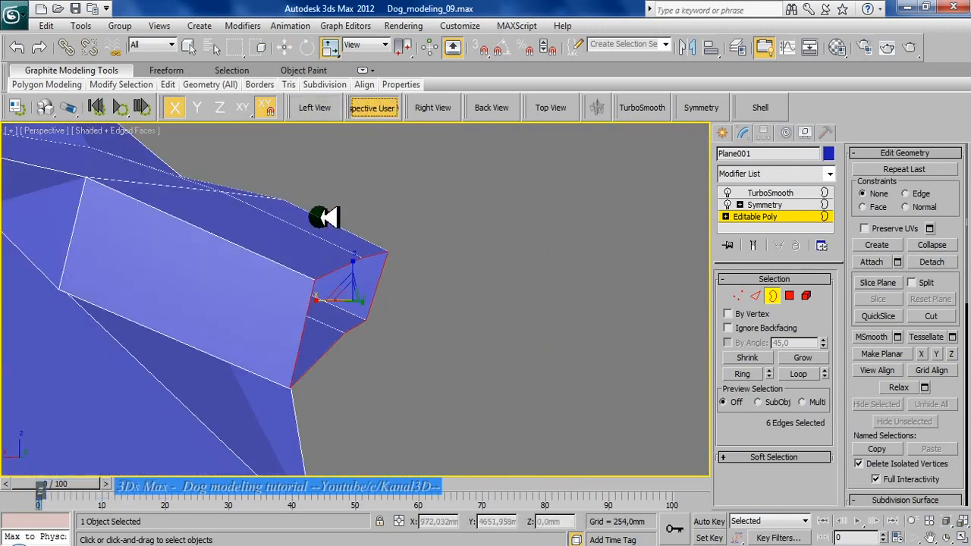
pyautogui.scroll(-1, 309, 282)
pyautogui.scroll(-2, 333, 285)
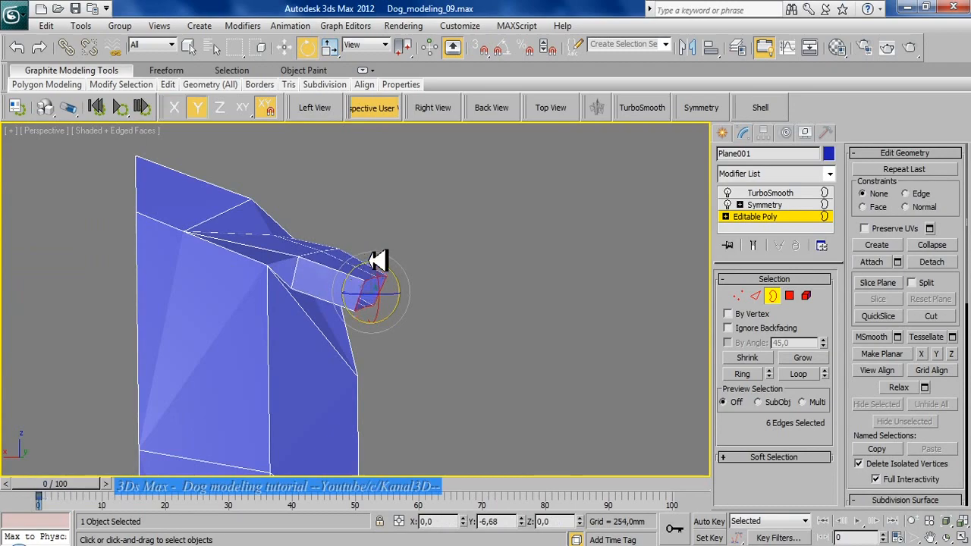
pyautogui.keyDown('alt'); pyautogui.moveTo(370, 306); pyautogui.dragTo(338, 336, button='middle'); pyautogui.keyUp('alt')
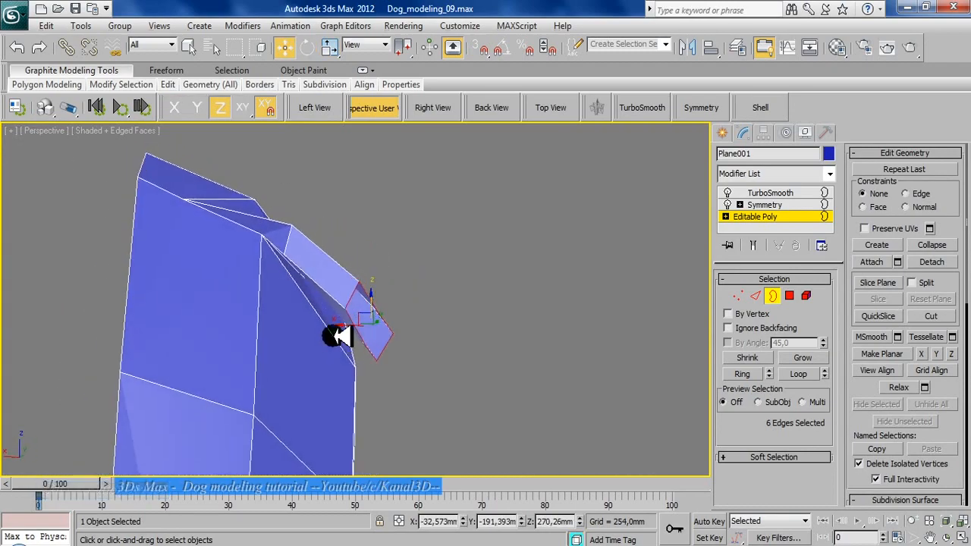
pyautogui.keyDown('alt'); pyautogui.moveTo(312, 305); pyautogui.dragTo(334, 302, button='middle'); pyautogui.keyUp('alt')
# Step: Examine the ear stub on the smoothed, mirrored head with the edge display hidden
pyautogui.click(771, 192)
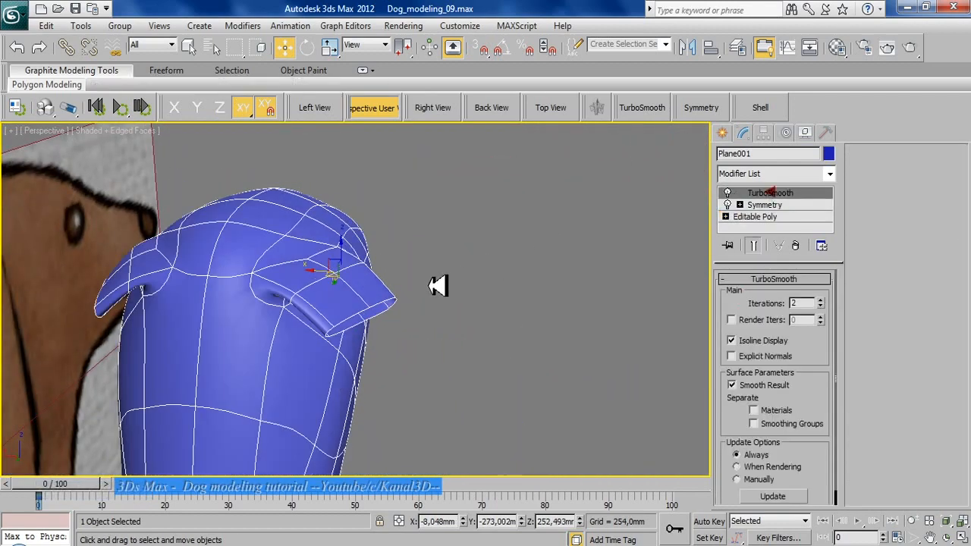
pyautogui.press('F4')
pyautogui.keyDown('alt'); pyautogui.moveTo(433, 284); pyautogui.dragTo(615, 344, button='middle'); pyautogui.keyUp('alt')
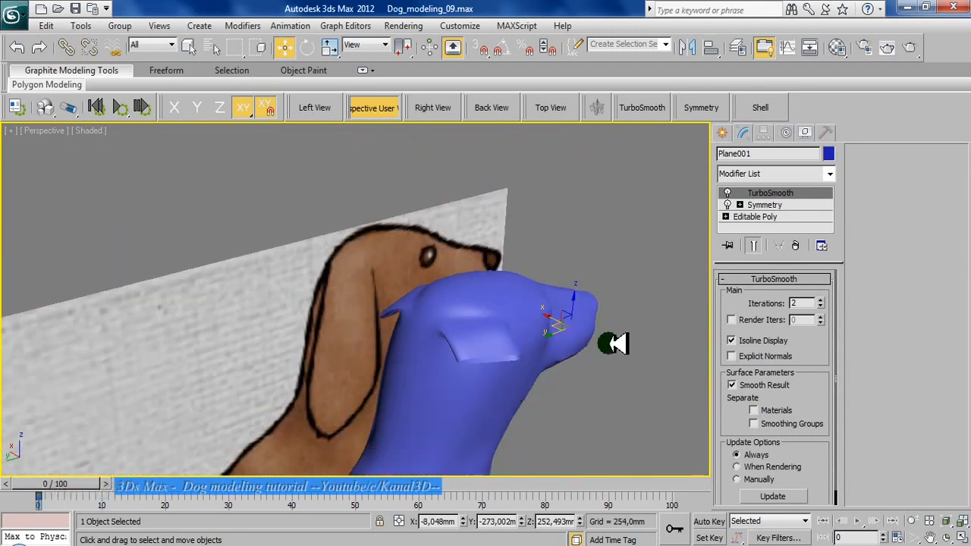
pyautogui.keyDown('alt'); pyautogui.moveTo(433, 344); pyautogui.dragTo(705, 258, button='middle'); pyautogui.keyUp('alt')
# Step: Return to the base mesh's border and extrude the ear downward in further sections, following the reference drawing in the front and left views
pyautogui.click(772, 217)
pyautogui.click(770, 293)
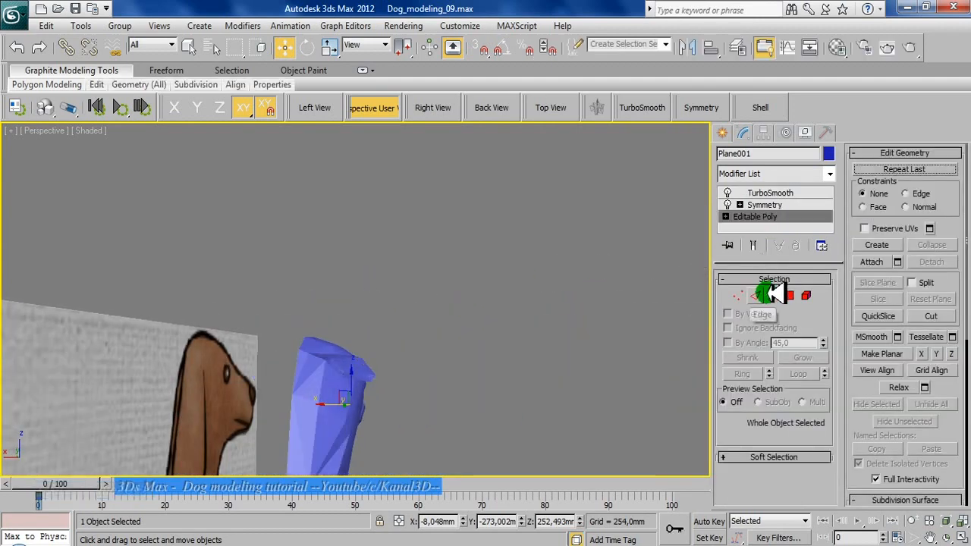
pyautogui.press('z')
pyautogui.keyDown('alt'); pyautogui.scroll(-3, 395, 373); pyautogui.keyUp('alt')
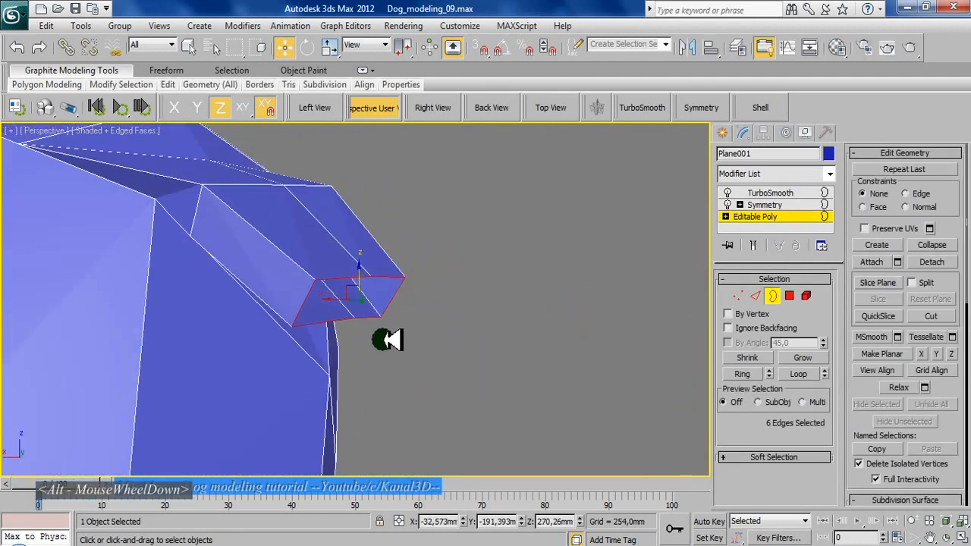
pyautogui.press('l')
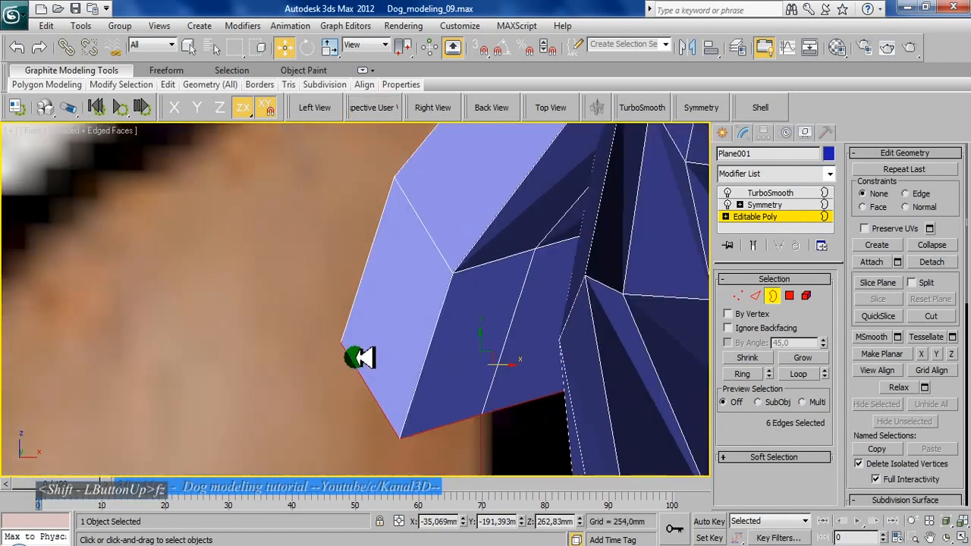
pyautogui.hotkey('alt', 'x')
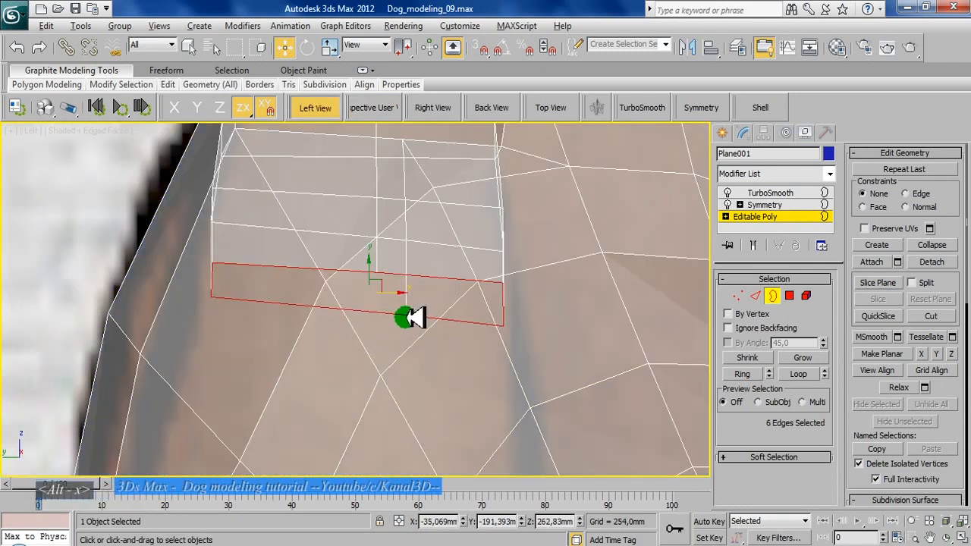
pyautogui.scroll(-4, 346, 287)
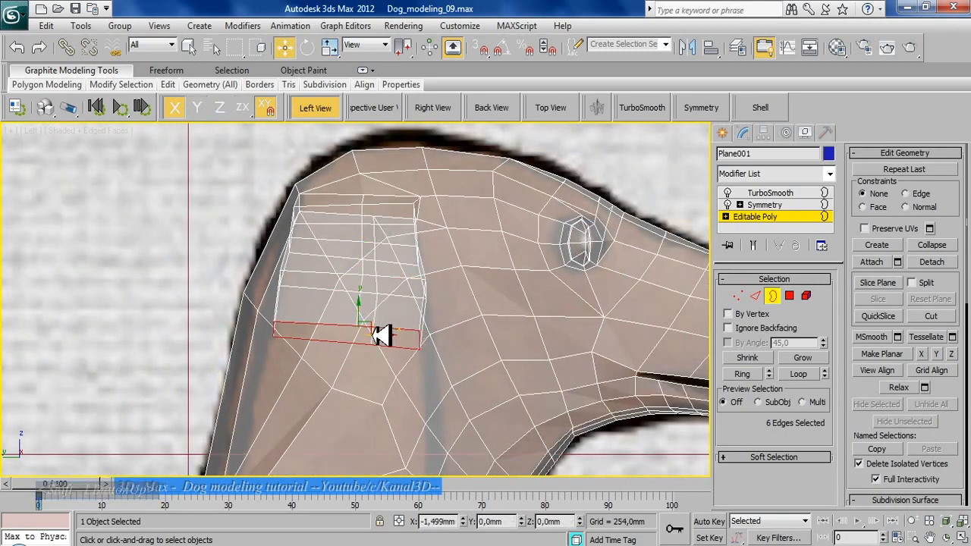
# Step: Widen the ear's lower border horizontally in the see-through left view to follow the ear outline in the reference
pyautogui.hotkey('alt', 'x')
pyautogui.keyDown('alt'); pyautogui.moveTo(389, 338); pyautogui.dragTo(317, 397, button='middle'); pyautogui.keyUp('alt')
pyautogui.press('l')
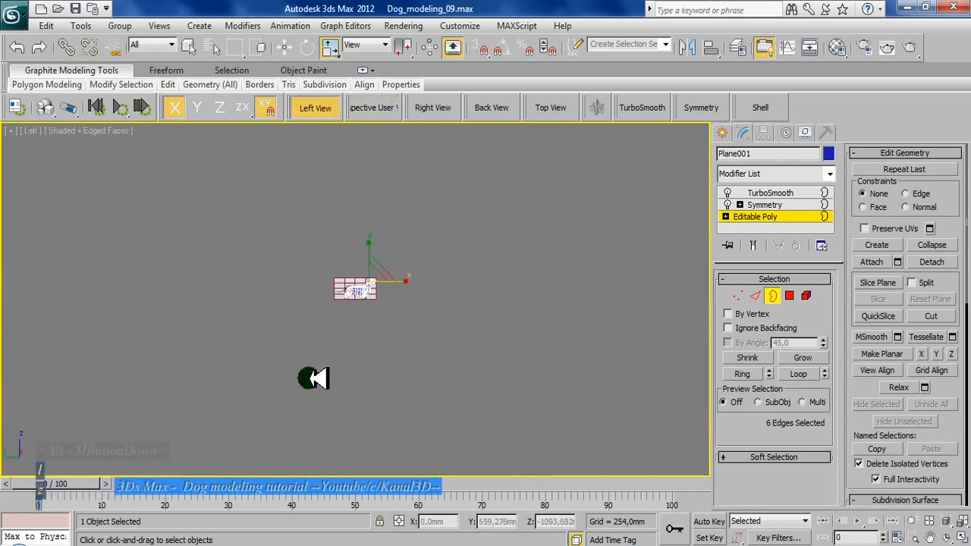
pyautogui.press('z')
pyautogui.hotkey('alt', 'x')
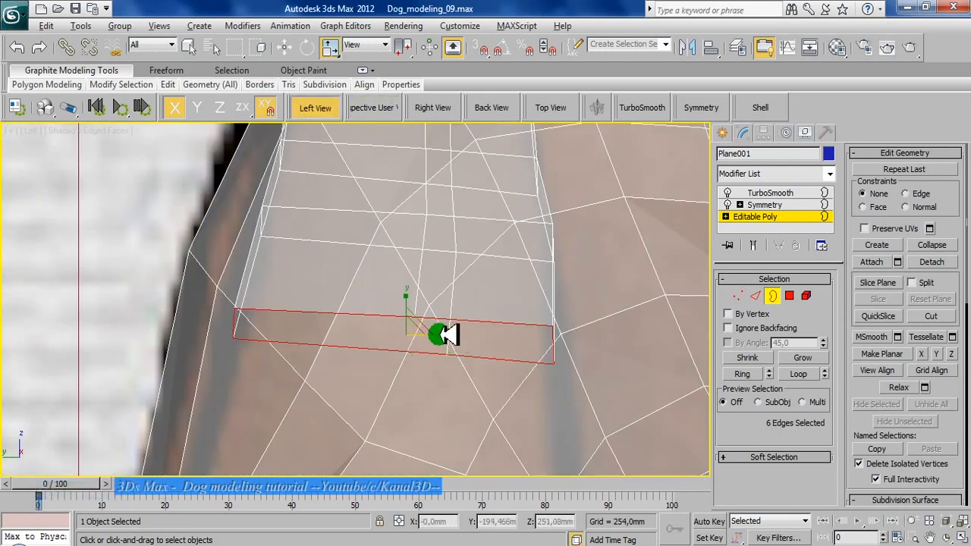
pyautogui.moveTo(438, 334)
pyautogui.mouseDown()
pyautogui.moveTo(448, 334)
pyautogui.moveTo(438, 333)
pyautogui.mouseUp()
pyautogui.press('w')
pyautogui.moveTo(321, 330); pyautogui.dragTo(314, 283, button='middle')
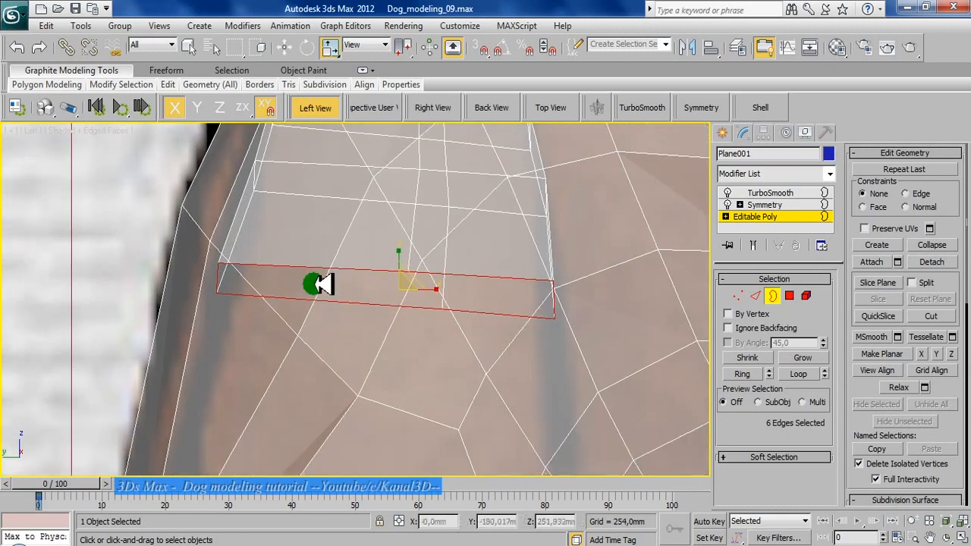
# Step: Extrude the ear's border down to about Z 240.2 mm and widen it slightly
pyautogui.scroll(-2, 350, 292)
pyautogui.keyDown('shift'); pyautogui.moveTo(388, 260); pyautogui.dragTo(442, 367); pyautogui.keyUp('shift')
pyautogui.press('r')
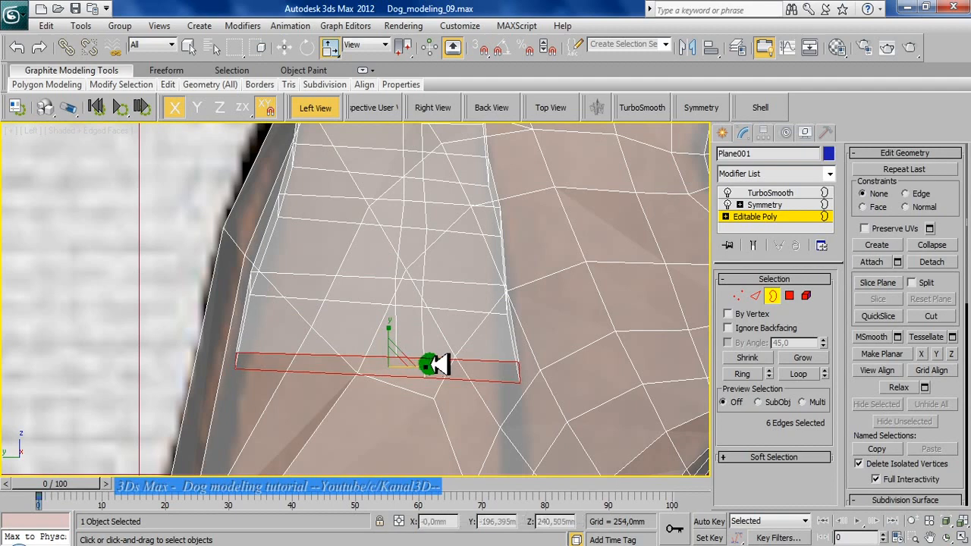
pyautogui.press('w')
pyautogui.scroll(-2, 337, 365)
pyautogui.moveTo(339, 365); pyautogui.dragTo(330, 329, button='middle')
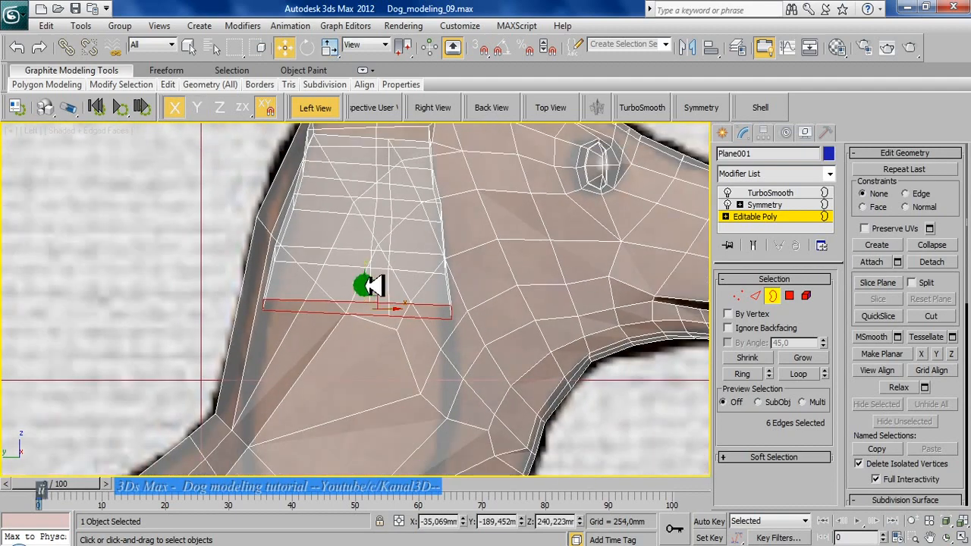
# Step: Extrude another ear section downward in the left view and scale its border horizontally to 108%
pyautogui.moveTo(372, 285); pyautogui.dragTo(389, 378)
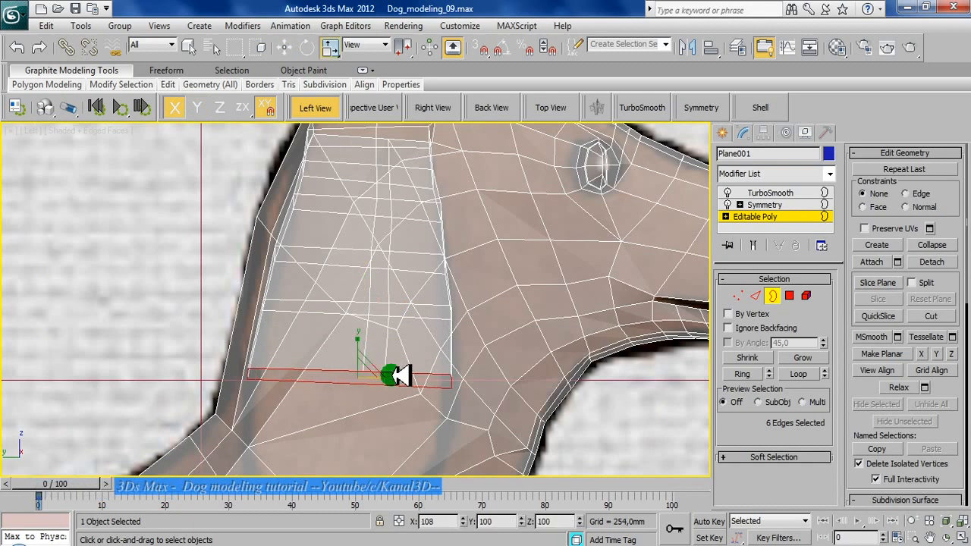
pyautogui.scroll(-1, 350, 383)
pyautogui.moveTo(352, 383); pyautogui.dragTo(356, 325, button='middle')
pyautogui.press('w')
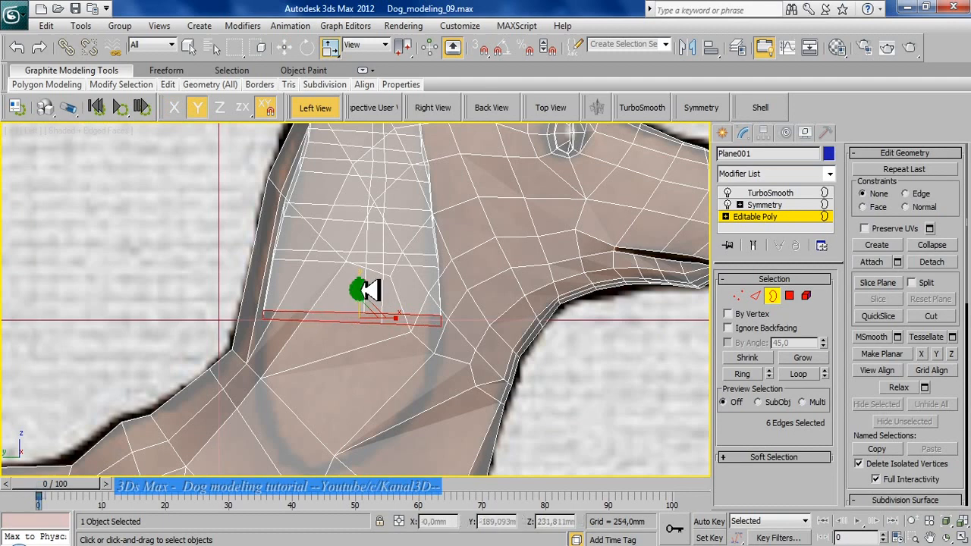
# Step: Extrude another ear section downward in the left view and narrow its border slightly to match the reference outline
pyautogui.press('w')
pyautogui.keyDown('shift'); pyautogui.moveTo(357, 284); pyautogui.dragTo(364, 336); pyautogui.keyUp('shift')
pyautogui.moveTo(313, 339); pyautogui.dragTo(311, 311, button='middle')
pyautogui.scroll(2, 312, 311)
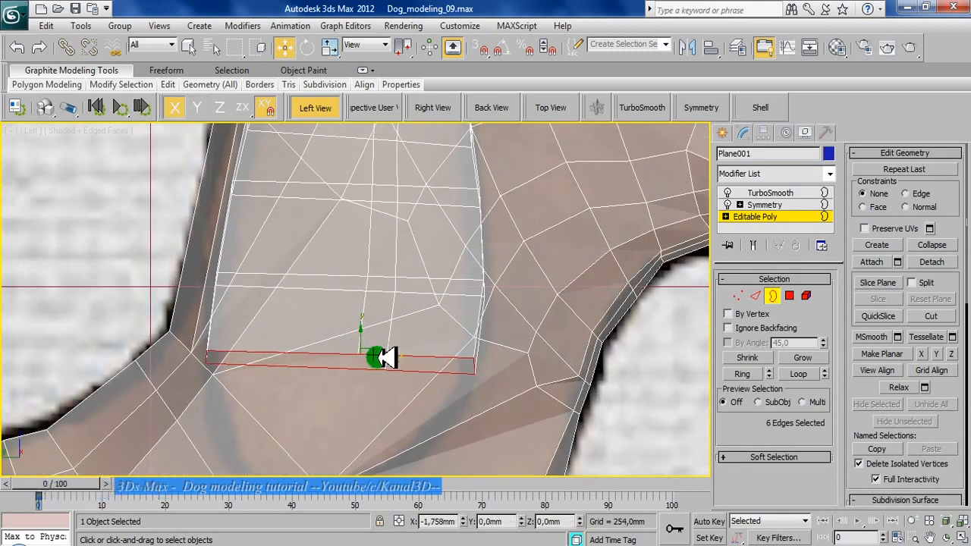
pyautogui.press('r')
pyautogui.moveTo(385, 364); pyautogui.dragTo(380, 363)
pyautogui.moveTo(323, 368); pyautogui.dragTo(307, 311, button='middle')
pyautogui.scroll(1, 307, 311)
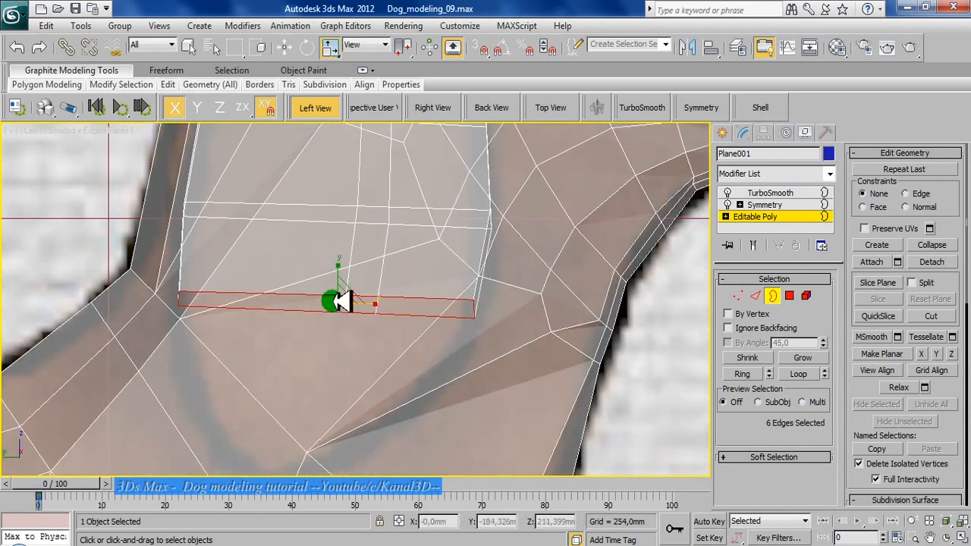
# Step: Extrude a further section toward the ear's rounded end, narrow its border to the outline and scale it vertically to 54%
pyautogui.keyDown('shift'); pyautogui.moveTo(349, 272); pyautogui.dragTo(351, 399); pyautogui.keyUp('shift')
pyautogui.press('r')
pyautogui.moveTo(343, 400); pyautogui.dragTo(311, 321, button='middle')
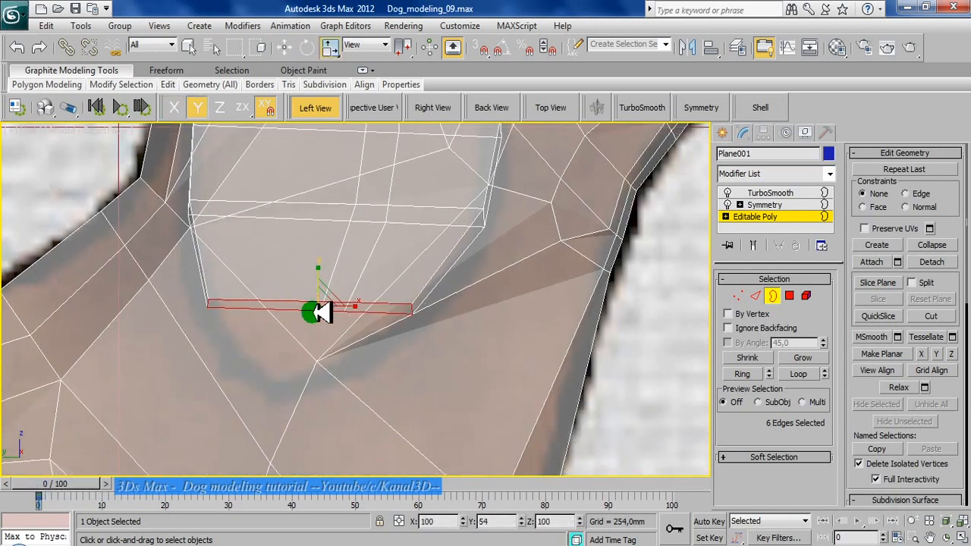
# Step: Extrude the last section down to the ear's tip, scale its border horizontally to 40% and shift it toward the reference tip
pyautogui.press('w')
pyautogui.keyDown('shift'); pyautogui.moveTo(326, 304); pyautogui.dragTo(279, 390); pyautogui.keyUp('shift')
pyautogui.press('r')
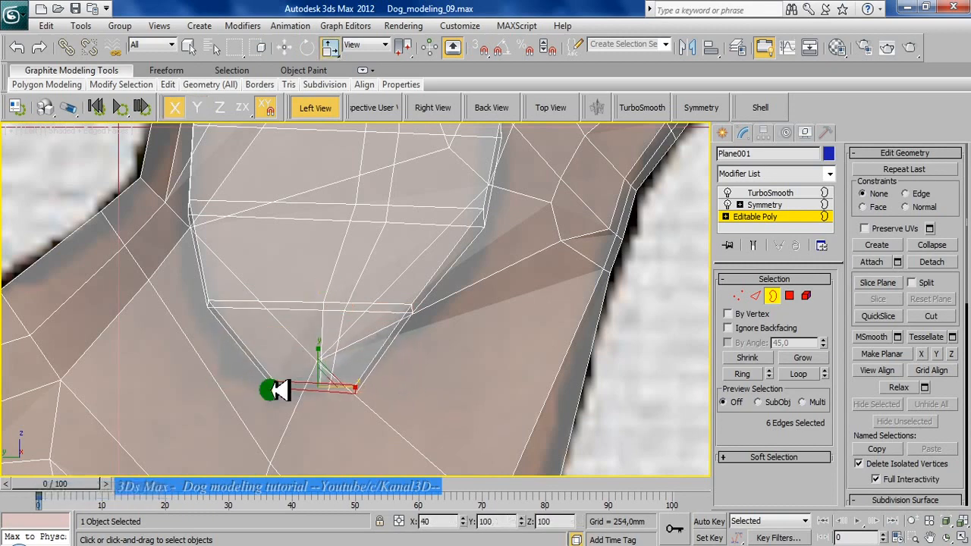
pyautogui.press('w')
pyautogui.moveTo(355, 389); pyautogui.dragTo(326, 388)
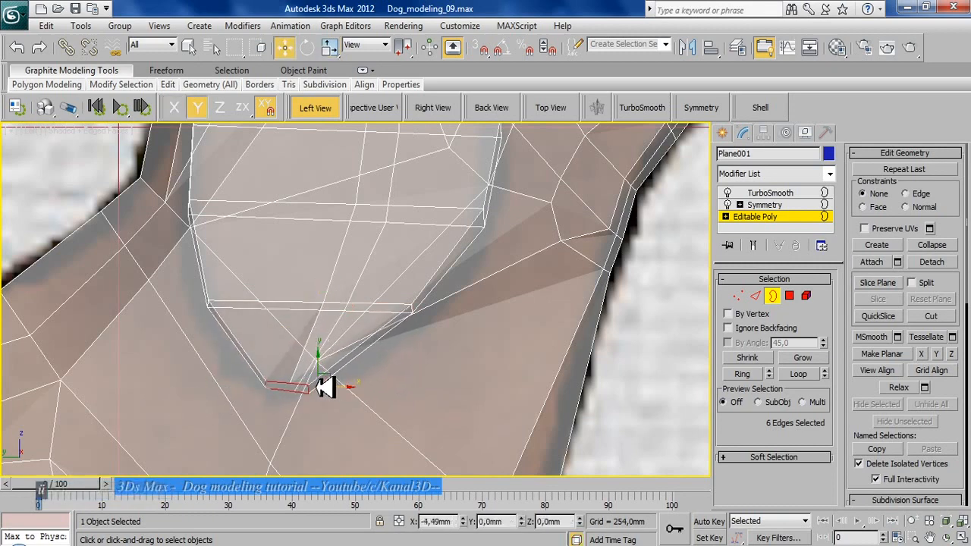
# Step: Examine the ear's smoothed shape from several angles in perspective, with TurboSmooth active, see-through off and edges hidden
pyautogui.hotkey('alt', 'x')
pyautogui.moveTo(319, 397)
pyautogui.keyDown('alt'); pyautogui.mouseDown(button='middle')
pyautogui.moveTo(412, 318)
pyautogui.moveTo(394, 403)
pyautogui.moveTo(234, 402)
pyautogui.moveTo(219, 390)
pyautogui.moveTo(409, 328)
pyautogui.moveTo(397, 362)
pyautogui.moveTo(412, 318)
pyautogui.moveTo(390, 296)
pyautogui.moveTo(302, 431)
pyautogui.moveTo(256, 451)
pyautogui.moveTo(524, 349)
pyautogui.mouseUp(button='middle'); pyautogui.keyUp('alt')
pyautogui.press('2')
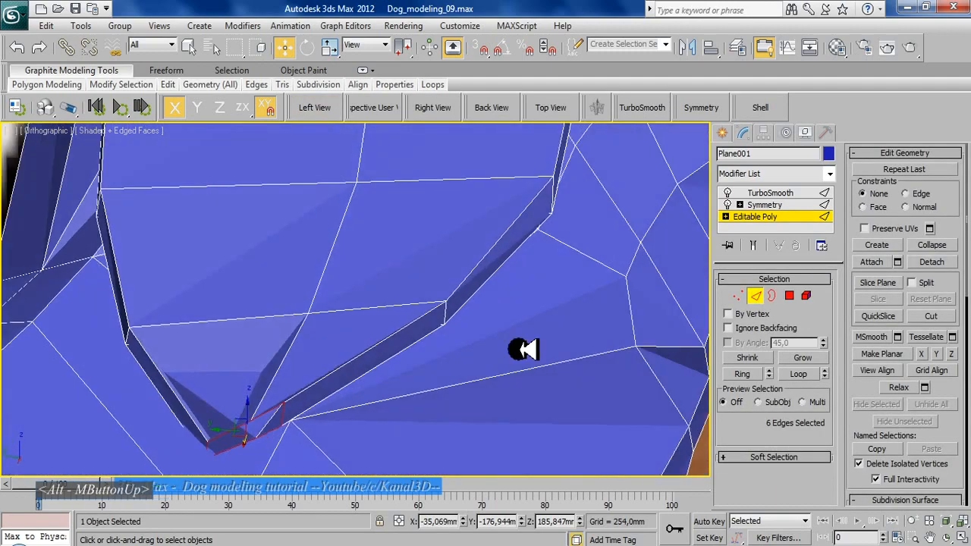
pyautogui.click(771, 193)
pyautogui.press('F4')
pyautogui.keyDown('alt'); pyautogui.moveTo(276, 265); pyautogui.dragTo(280, 364, button='middle'); pyautogui.keyUp('alt')
pyautogui.keyDown('alt'); pyautogui.scroll(-1, 279, 364); pyautogui.keyUp('alt')
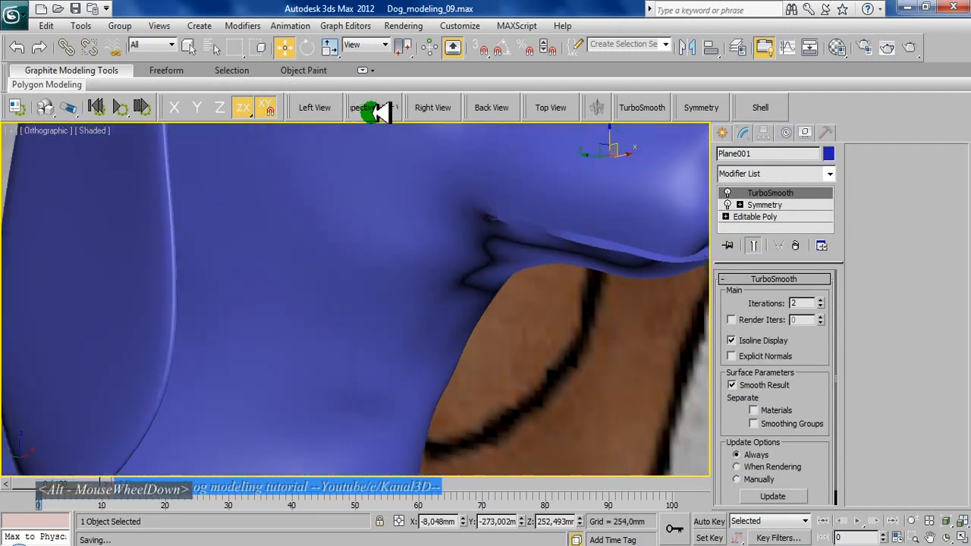
pyautogui.click(371, 112)
pyautogui.scroll(2, 179, 326)
pyautogui.moveTo(245, 258); pyautogui.dragTo(321, 315, button='middle')
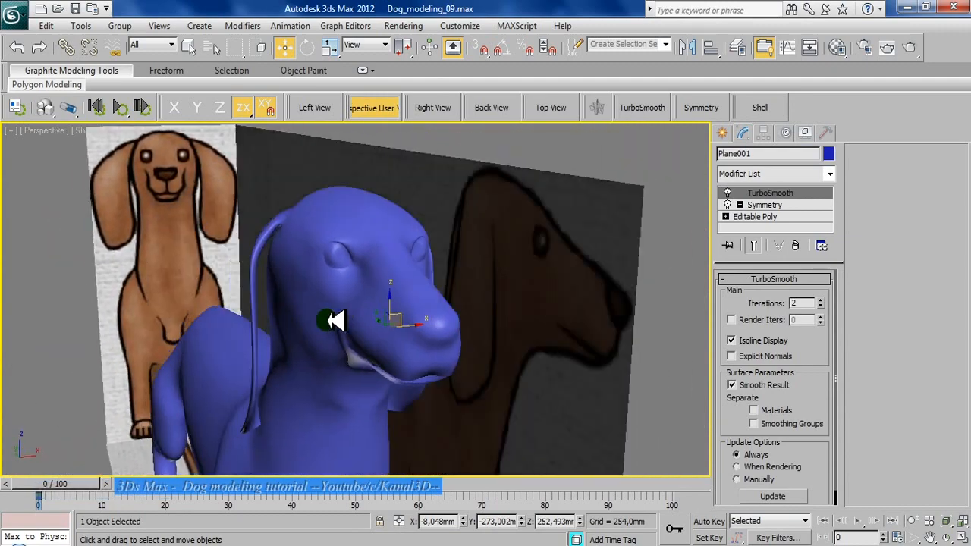
pyautogui.keyDown('alt'); pyautogui.moveTo(334, 321); pyautogui.dragTo(333, 323, button='middle'); pyautogui.keyUp('alt')
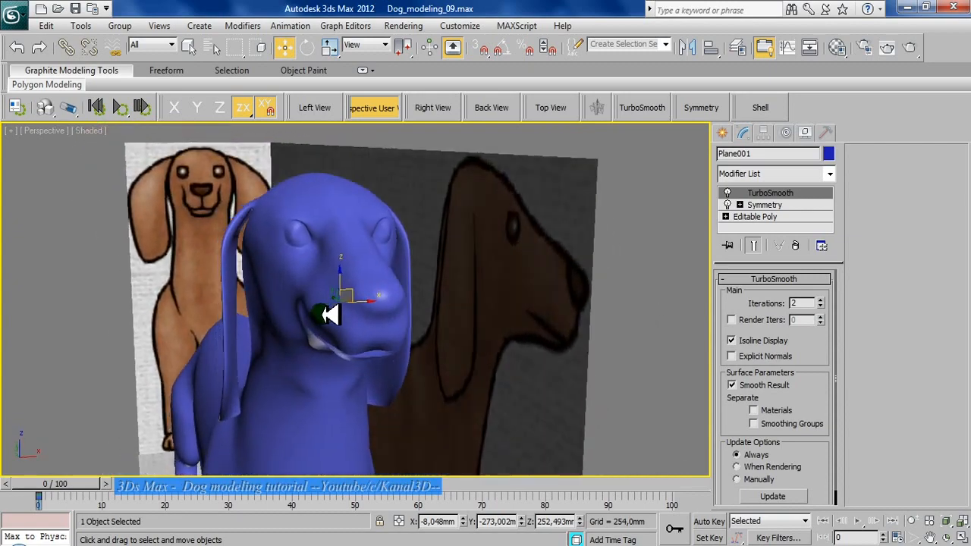
pyautogui.keyDown('alt'); pyautogui.moveTo(322, 316); pyautogui.dragTo(306, 278, button='middle'); pyautogui.keyUp('alt')
# Step: Return to the base mesh, select the open border at the ear's tip and rotate it about X by about -16.65 degrees
pyautogui.click(751, 217)
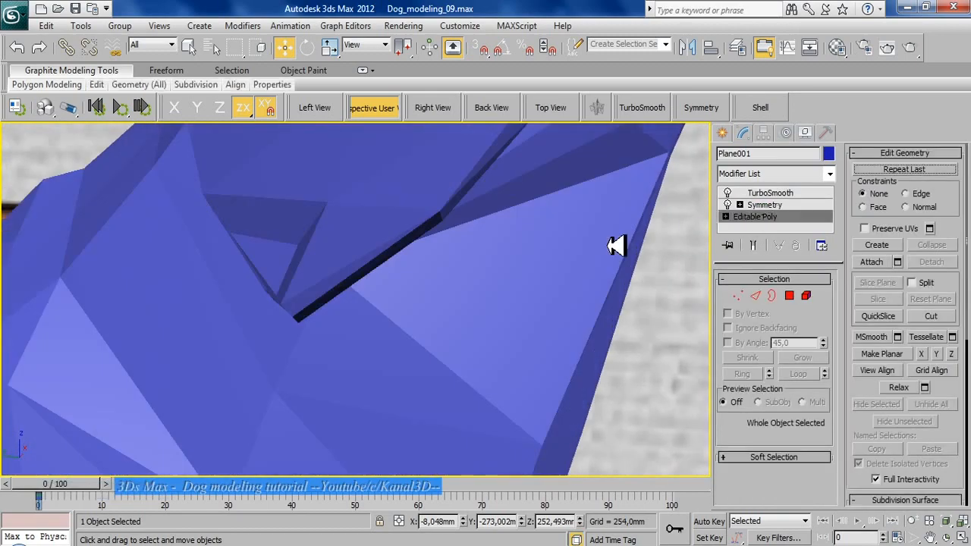
pyautogui.keyDown('alt'); pyautogui.moveTo(368, 332); pyautogui.dragTo(321, 295, button='middle'); pyautogui.keyUp('alt')
pyautogui.scroll(3, 321, 295)
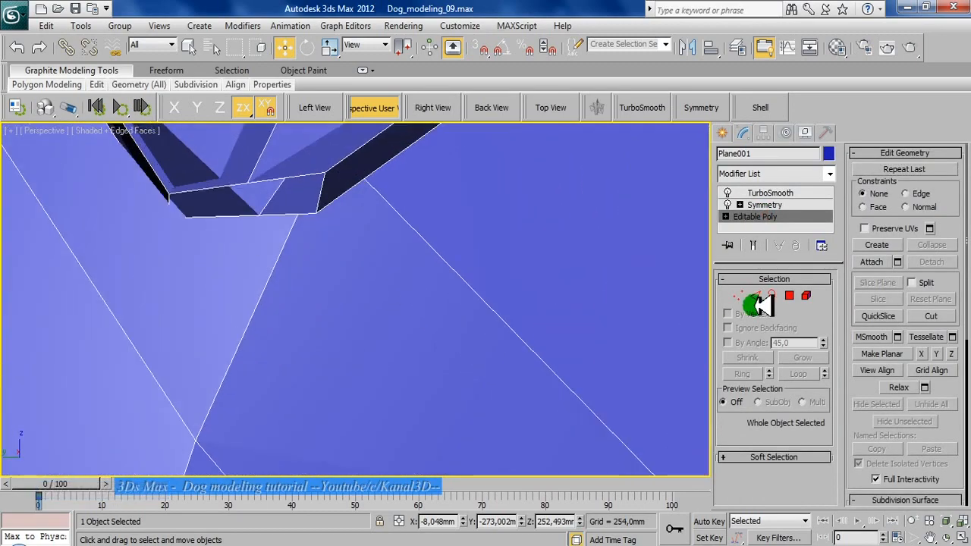
pyautogui.click(771, 296)
pyautogui.keyDown('alt'); pyautogui.moveTo(322, 197); pyautogui.dragTo(296, 303, button='middle'); pyautogui.keyUp('alt')
pyautogui.moveTo(283, 272); pyautogui.dragTo(258, 271)
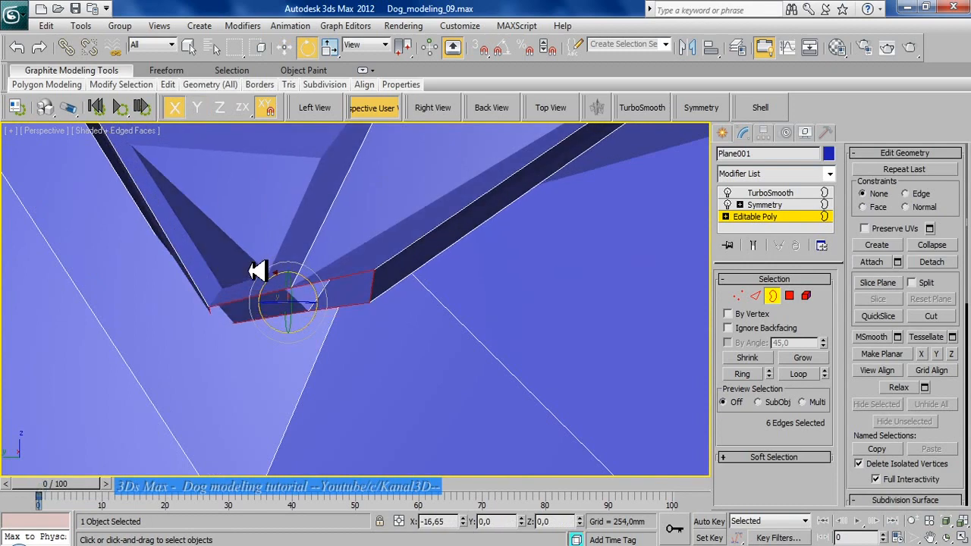
pyautogui.keyDown('alt'); pyautogui.moveTo(262, 268); pyautogui.dragTo(282, 308, button='middle'); pyautogui.keyUp('alt')
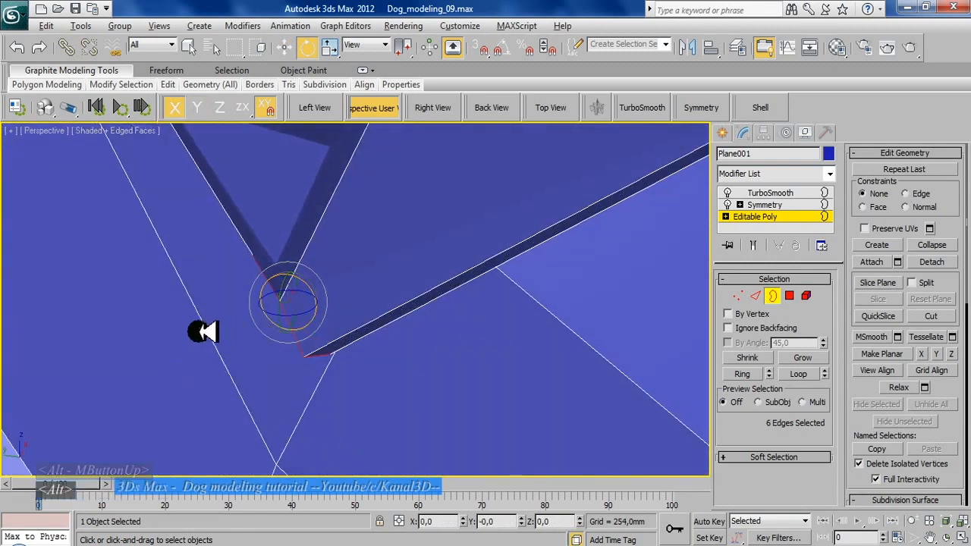
pyautogui.keyDown('alt'); pyautogui.moveTo(203, 331); pyautogui.dragTo(138, 325, button='middle'); pyautogui.keyUp('alt')
# Step: Check the ear's tip and thickness against the reference in a see-through front view and in shaded perspective
pyautogui.press('f')
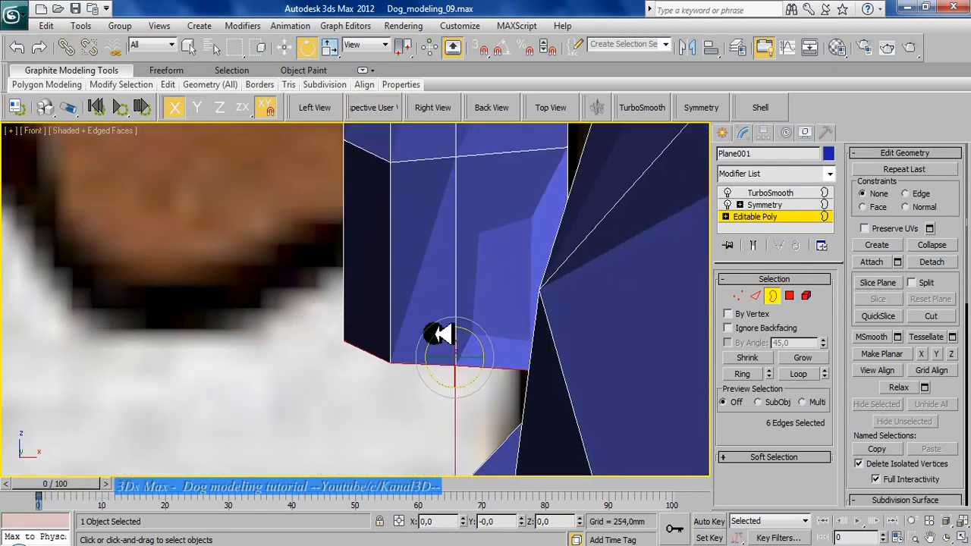
pyautogui.hotkey('alt', 'x')
pyautogui.scroll(-5, 364, 337)
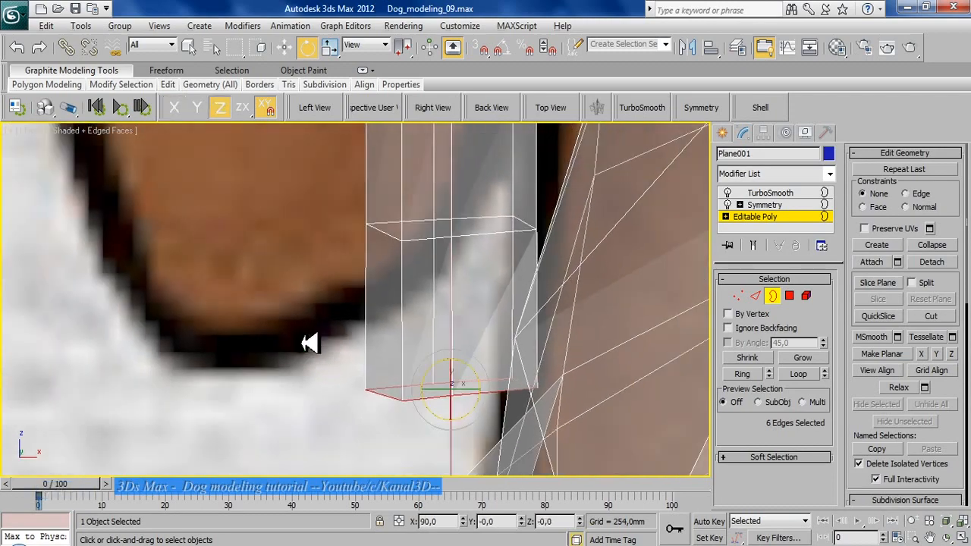
pyautogui.scroll(-5, 337, 345)
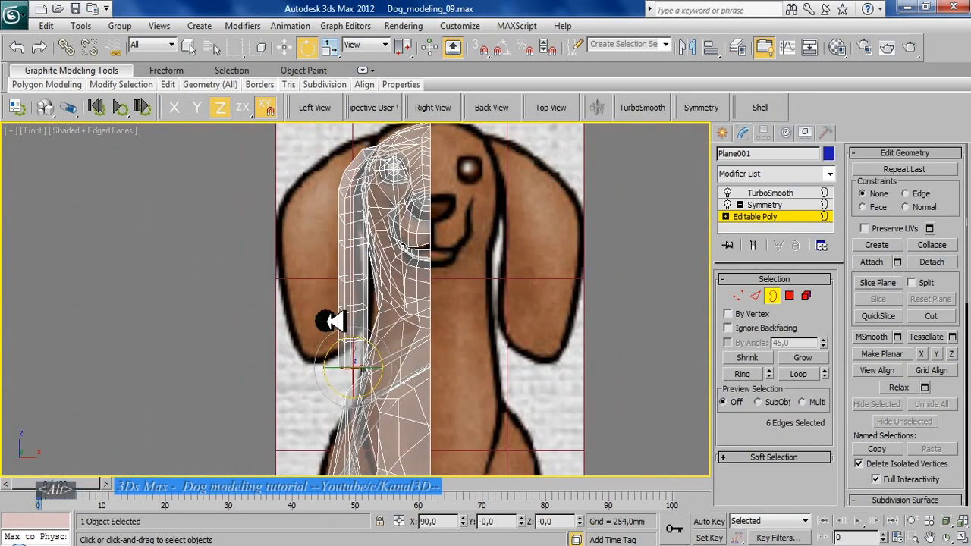
pyautogui.hotkey('alt', 'x')
pyautogui.keyDown('alt'); pyautogui.moveTo(308, 319); pyautogui.dragTo(395, 334, button='middle'); pyautogui.keyUp('alt')
pyautogui.click(369, 110)
pyautogui.press('z')
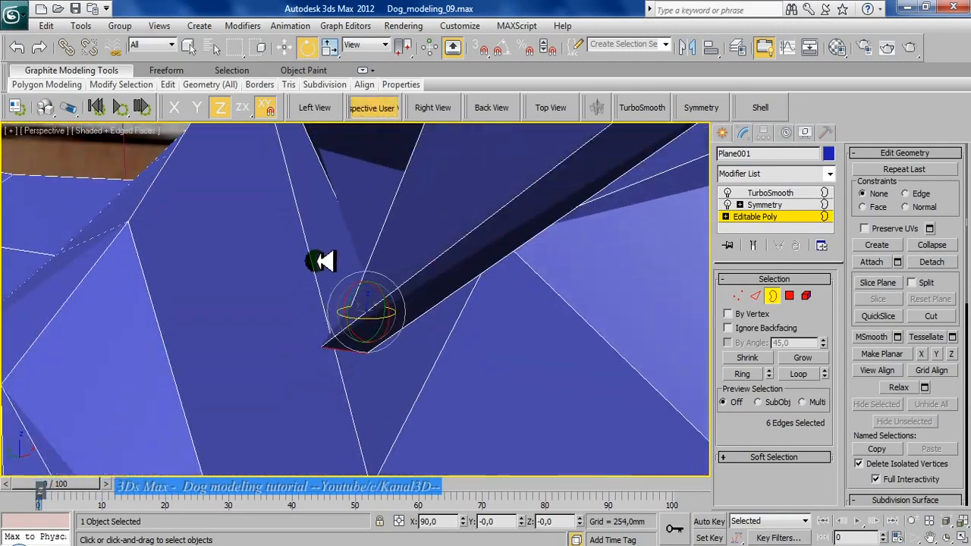
pyautogui.scroll(-5, 323, 261)
pyautogui.keyDown('alt'); pyautogui.moveTo(321, 261); pyautogui.dragTo(360, 252, button='middle'); pyautogui.keyUp('alt')
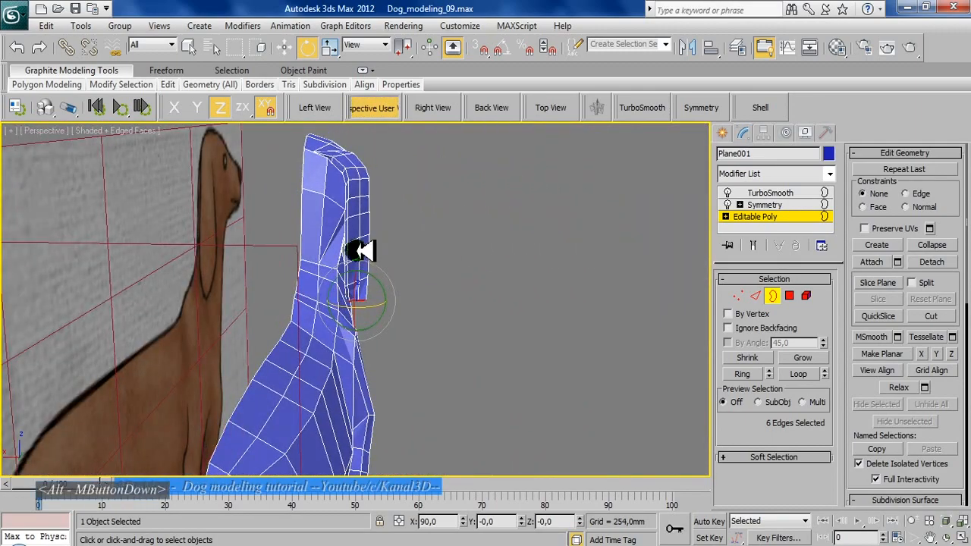
# Step: Select the four opposite long edges of the ear tip's opening and bridge them to close it
pyautogui.press('z')
pyautogui.keyDown('alt'); pyautogui.moveTo(366, 306); pyautogui.dragTo(501, 281, button='middle'); pyautogui.keyUp('alt')
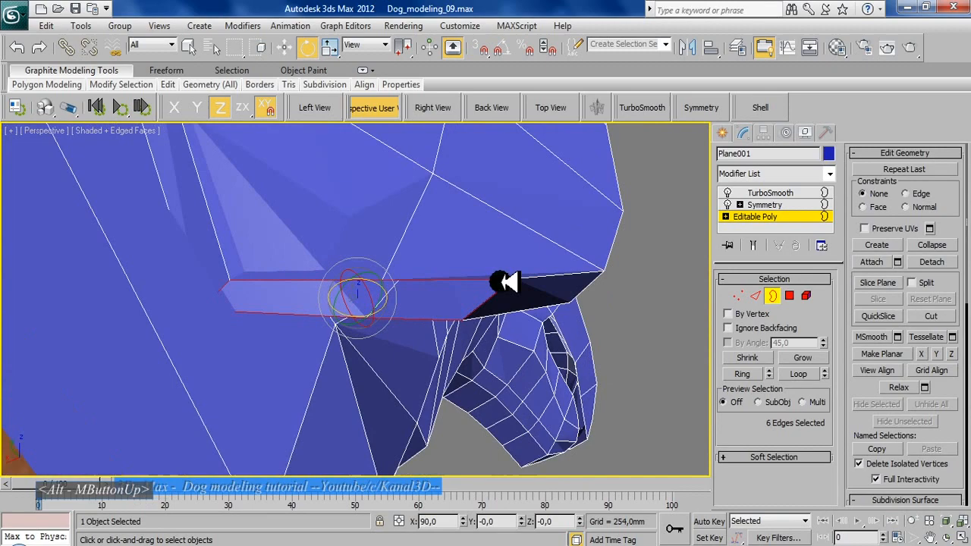
pyautogui.click(755, 295)
pyautogui.keyDown('ctrl'); pyautogui.click(422, 319); pyautogui.keyUp('ctrl')
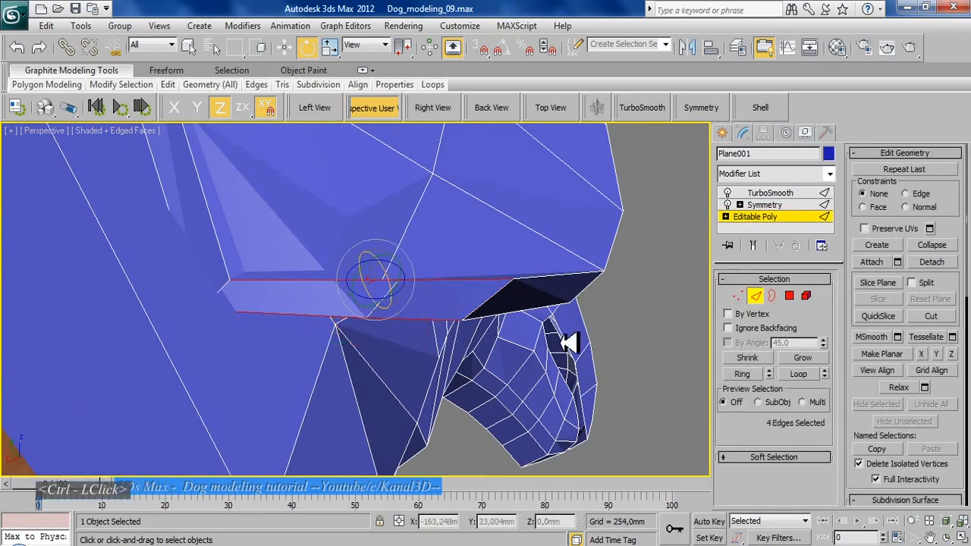
pyautogui.scroll(-10, 922, 364)
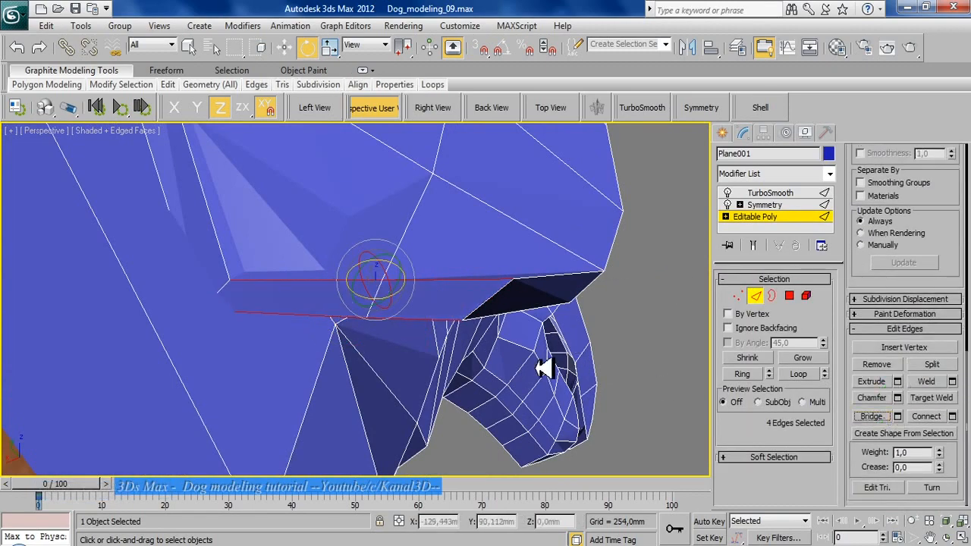
# Step: Grow the edge selection over the hanging ear and move it about 2.8 mm along X toward the head in the front view
pyautogui.keyDown('alt'); pyautogui.moveTo(543, 368); pyautogui.dragTo(425, 296, button='middle'); pyautogui.keyUp('alt')
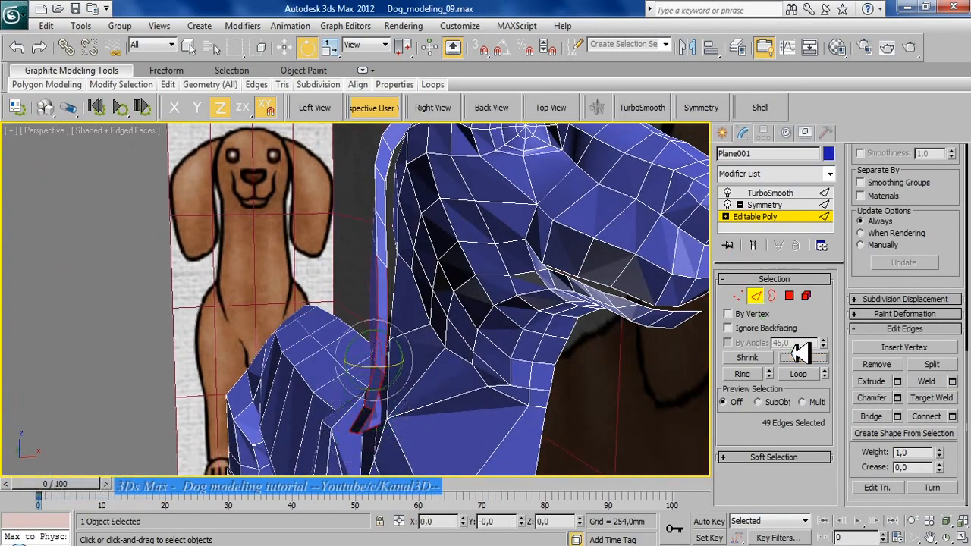
pyautogui.press('f')
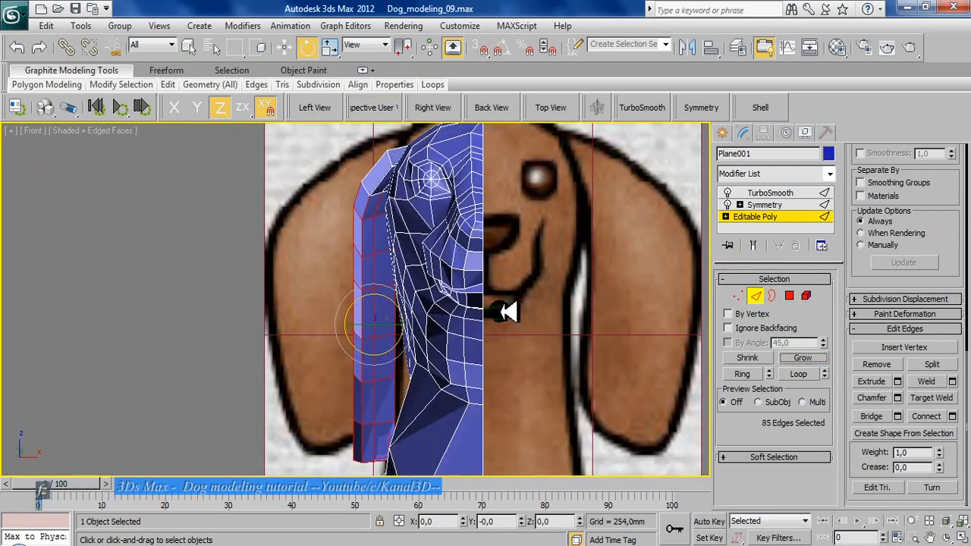
pyautogui.scroll(5, 462, 282)
pyautogui.press('w')
pyautogui.scroll(-2, 461, 283)
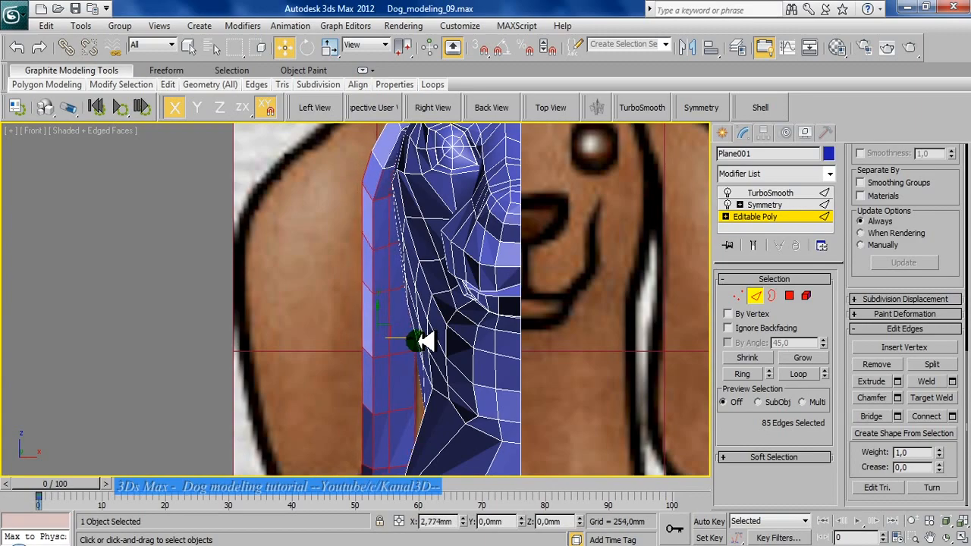
pyautogui.scroll(-4, 342, 246)
# Step: Adjust the ear's edge selection to 91 edges and move it further along X toward the head in the perspective view
pyautogui.keyDown('alt'); pyautogui.moveTo(341, 200); pyautogui.dragTo(303, 327, button='middle'); pyautogui.keyUp('alt')
pyautogui.press('p')
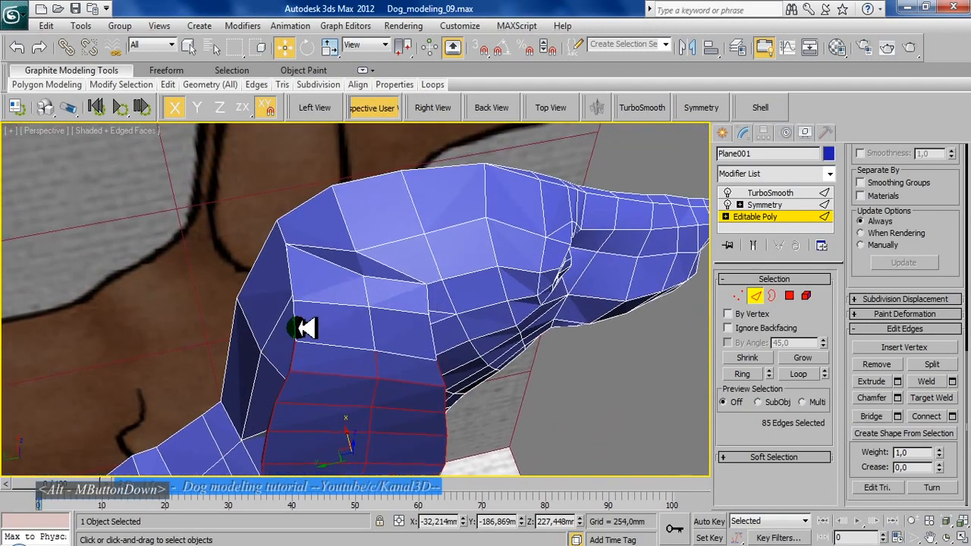
pyautogui.keyDown('alt'); pyautogui.scroll(2, 305, 328); pyautogui.keyUp('alt')
pyautogui.keyDown('alt'); pyautogui.moveTo(405, 246); pyautogui.dragTo(345, 338, button='middle'); pyautogui.keyUp('alt')
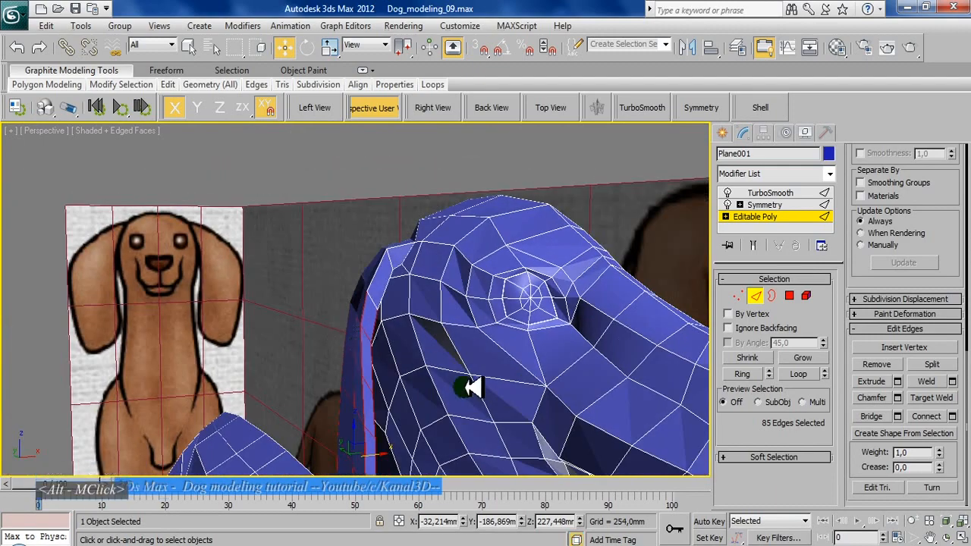
pyautogui.keyDown('alt'); pyautogui.moveTo(472, 388); pyautogui.dragTo(408, 377, button='middle'); pyautogui.keyUp('alt')
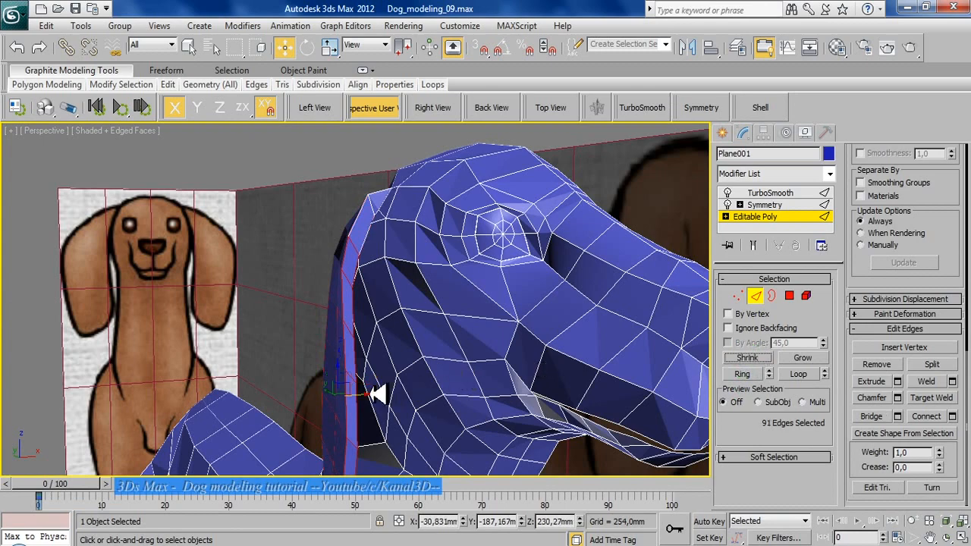
pyautogui.keyDown('alt'); pyautogui.moveTo(302, 340); pyautogui.dragTo(522, 342, button='middle'); pyautogui.keyUp('alt')
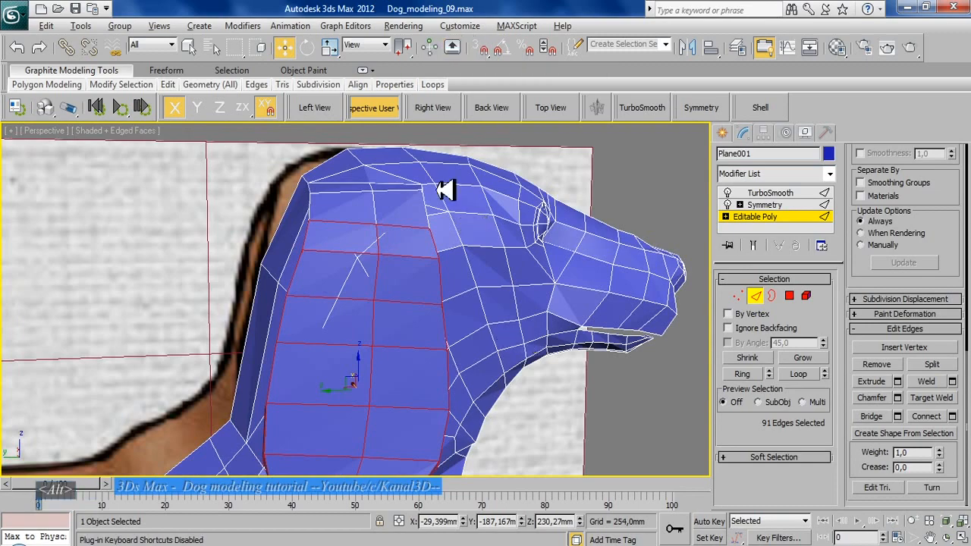
# Step: Convert the ear's edge selection to polygons and hide them to expose the head surface behind the ear
pyautogui.keyDown('ctrl'); pyautogui.click(789, 296); pyautogui.keyUp('ctrl')
pyautogui.keyDown('alt'); pyautogui.moveTo(553, 295); pyautogui.dragTo(460, 302, button='middle'); pyautogui.keyUp('alt')
pyautogui.hotkey('alt', 'h')
# Step: Move the head vertices below the ear's base inward along X, one after another, to clear space behind the ear
pyautogui.keyDown('alt'); pyautogui.moveTo(505, 263); pyautogui.dragTo(263, 307, button='middle'); pyautogui.keyUp('alt')
pyautogui.press('z')
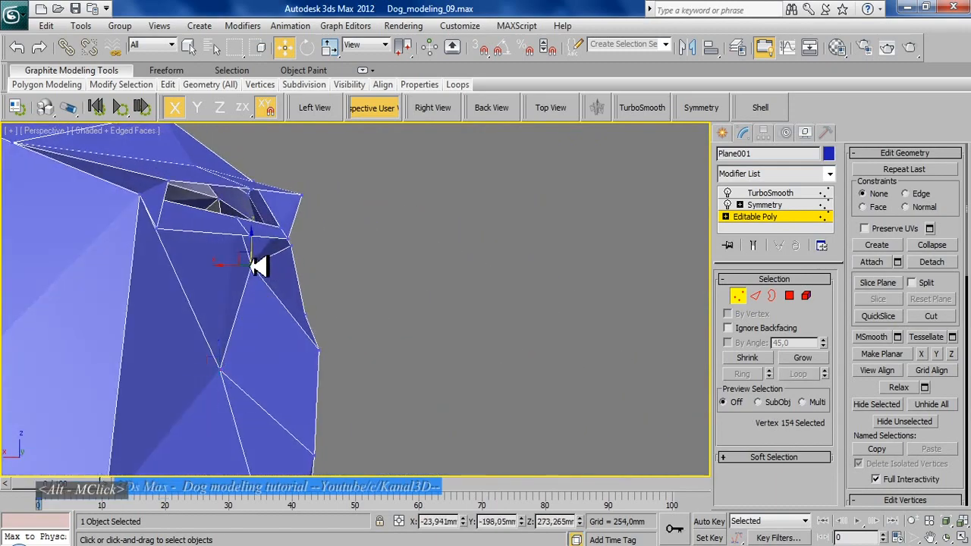
pyautogui.keyDown('alt'); pyautogui.moveTo(227, 266); pyautogui.dragTo(193, 370, button='middle'); pyautogui.keyUp('alt')
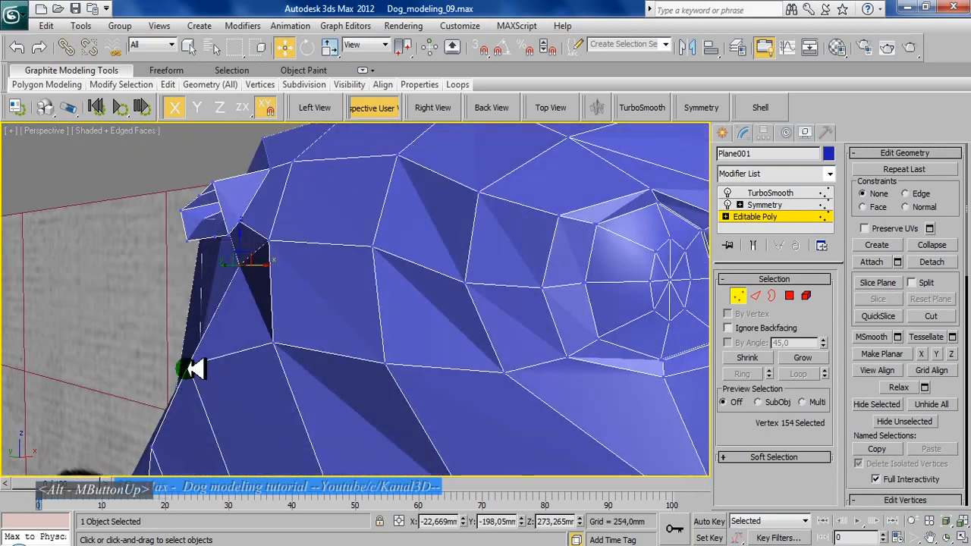
pyautogui.click(198, 364)
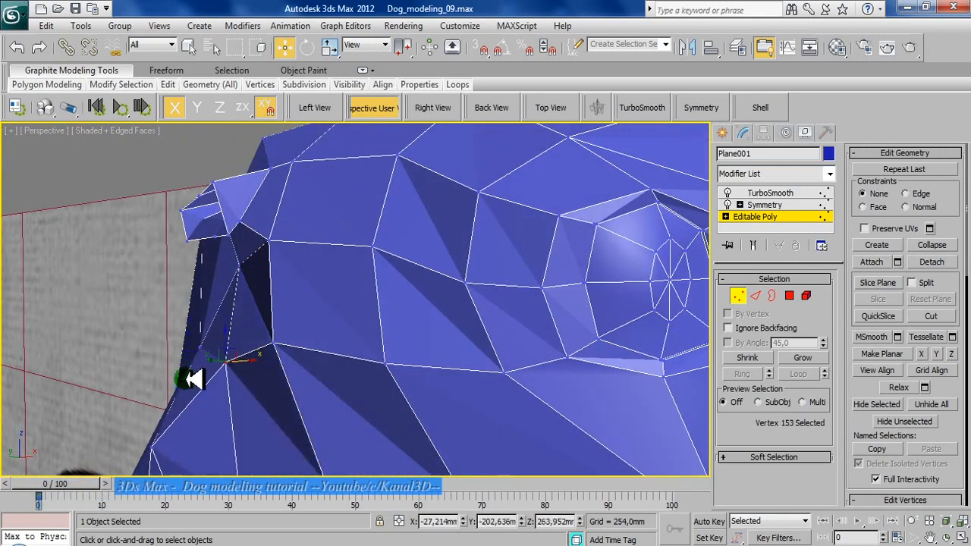
pyautogui.keyDown('alt'); pyautogui.moveTo(251, 379); pyautogui.dragTo(277, 425, button='middle'); pyautogui.keyUp('alt')
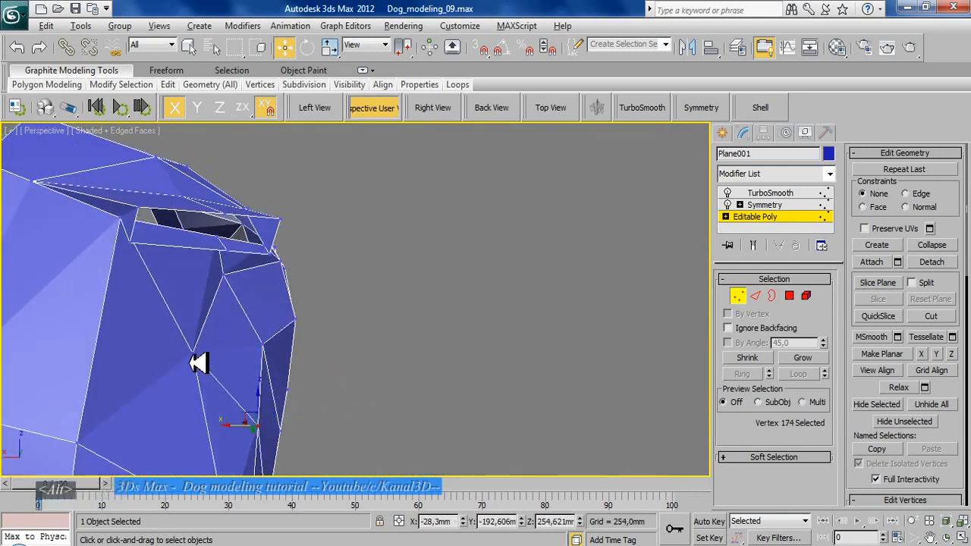
pyautogui.keyDown('alt'); pyautogui.moveTo(197, 364); pyautogui.dragTo(687, 334, button='middle'); pyautogui.keyUp('alt')
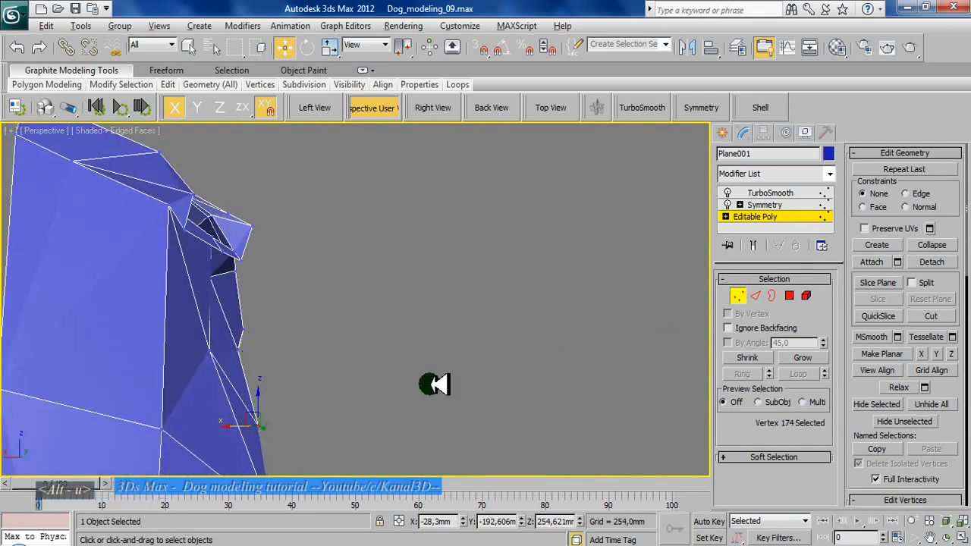
# Step: Unhide the ear's polygons and switch the base mesh to polygon selection
pyautogui.hotkey('ctrl', 'z')
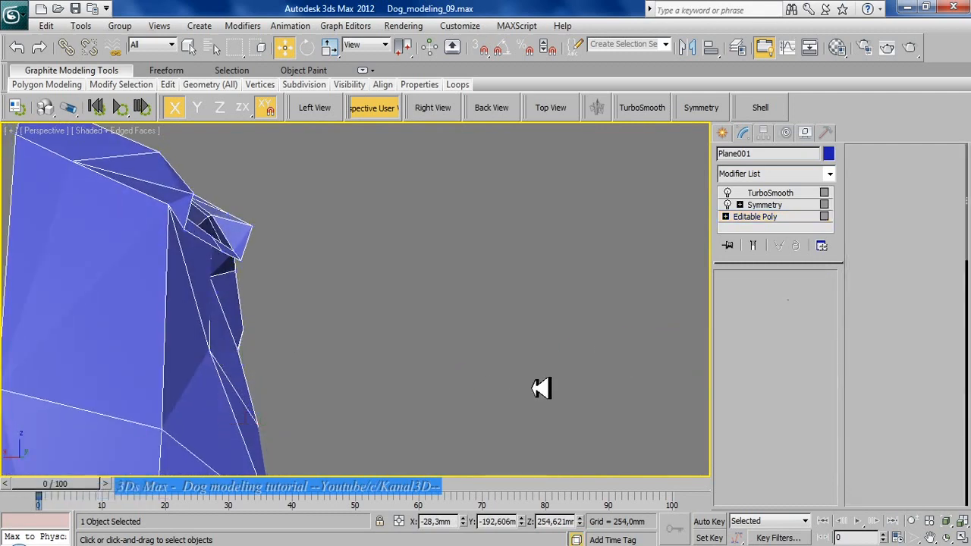
pyautogui.keyDown('alt'); pyautogui.moveTo(454, 357); pyautogui.dragTo(310, 367, button='middle'); pyautogui.keyUp('alt')
pyautogui.keyDown('alt'); pyautogui.scroll(3, 372, 351); pyautogui.keyUp('alt')
pyautogui.keyDown('alt'); pyautogui.scroll(1, 310, 367); pyautogui.keyUp('alt')
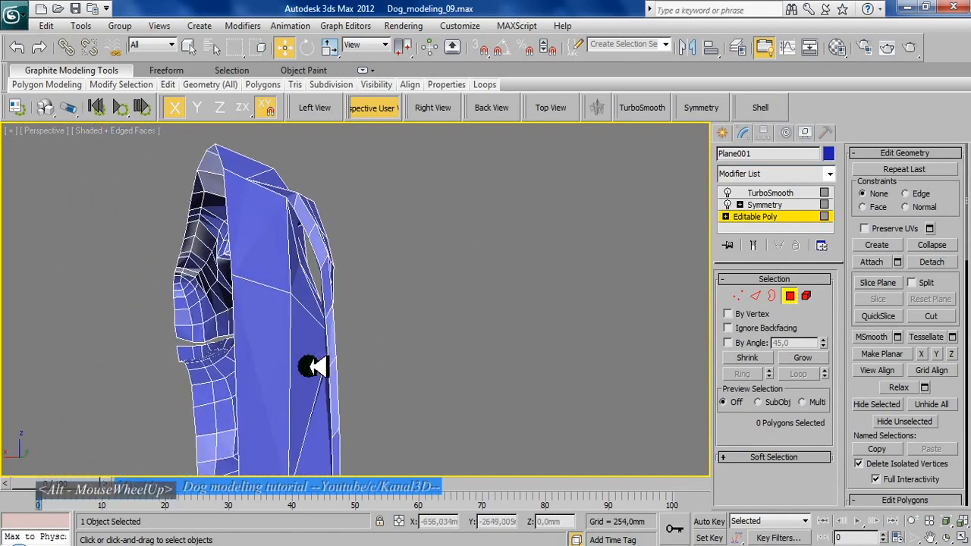
# Step: Return to the ear's edge selection and reduce it to 30 edges by deselecting one edge
pyautogui.moveTo(423, 314); pyautogui.dragTo(418, 294, button='middle')
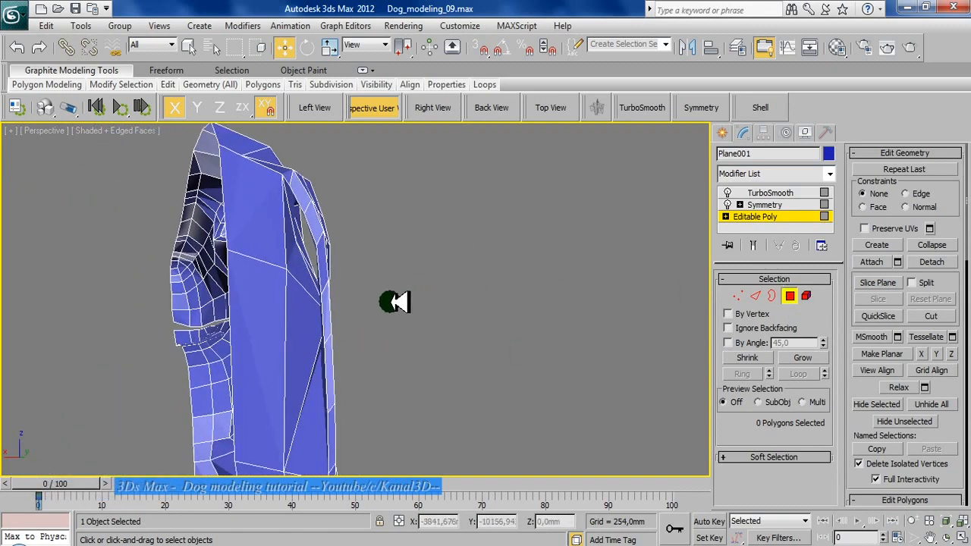
pyautogui.click(739, 296)
pyautogui.keyDown('alt'); pyautogui.moveTo(309, 251); pyautogui.dragTo(282, 283, button='middle'); pyautogui.keyUp('alt')
pyautogui.click(791, 296)
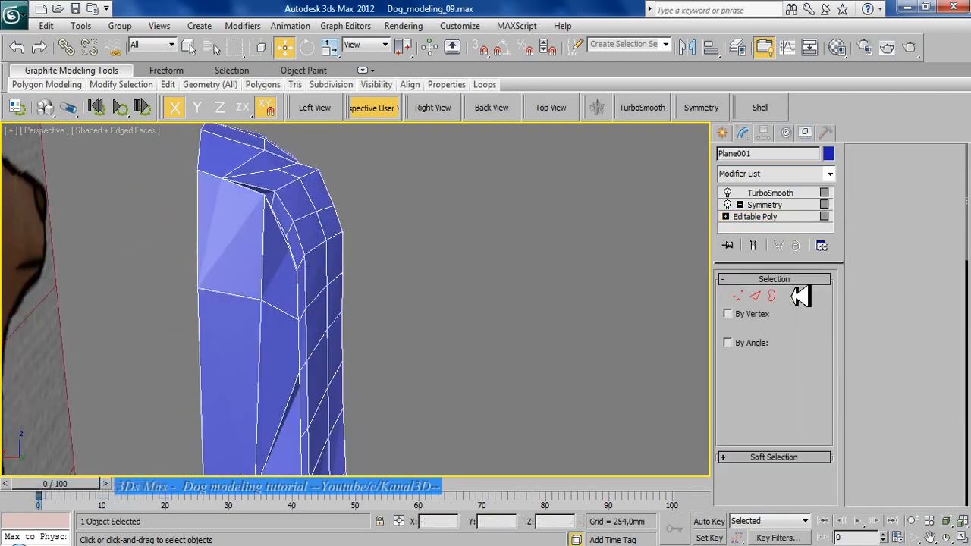
pyautogui.click(755, 296)
pyautogui.scroll(-2, 384, 258)
pyautogui.keyDown('alt'); pyautogui.moveTo(331, 318); pyautogui.dragTo(283, 336, button='middle'); pyautogui.keyUp('alt')
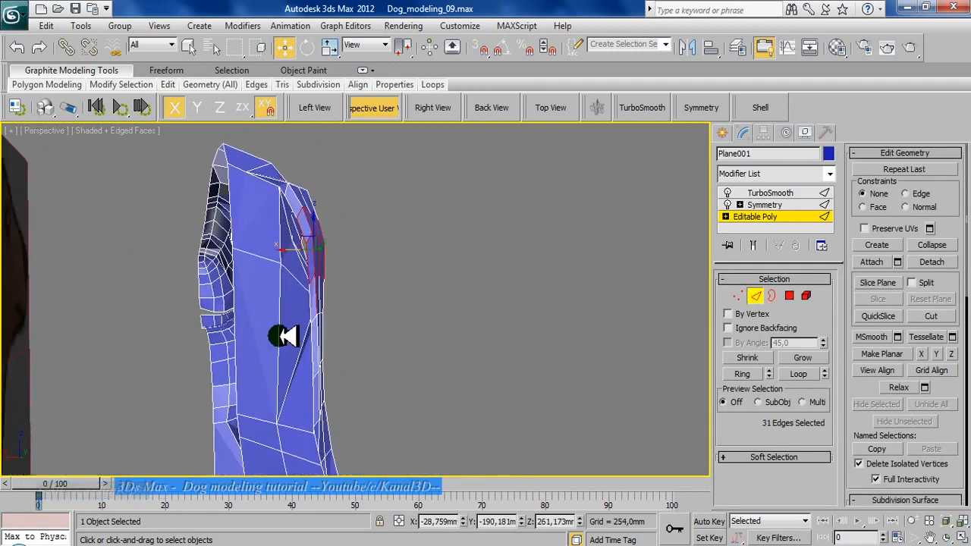
pyautogui.scroll(4, 338, 227)
pyautogui.keyDown('alt'); pyautogui.click(301, 297); pyautogui.keyUp('alt')
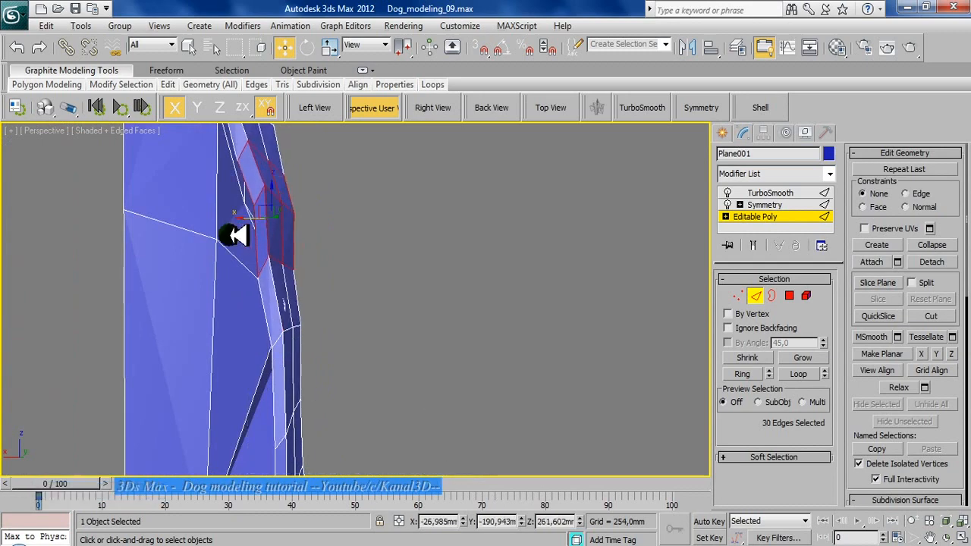
pyautogui.keyDown('alt'); pyautogui.moveTo(237, 236); pyautogui.dragTo(260, 259, button='middle'); pyautogui.keyUp('alt')
# Step: Inspect the TurboSmoothed ear and head from several sides in plain shading without edges
pyautogui.click(768, 193)
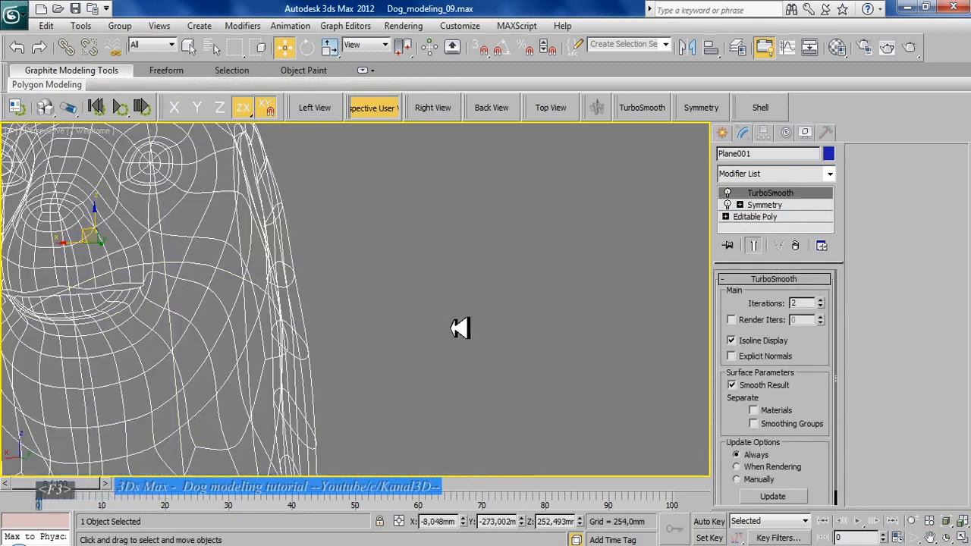
pyautogui.press('F4')
pyautogui.scroll(-4, 379, 336)
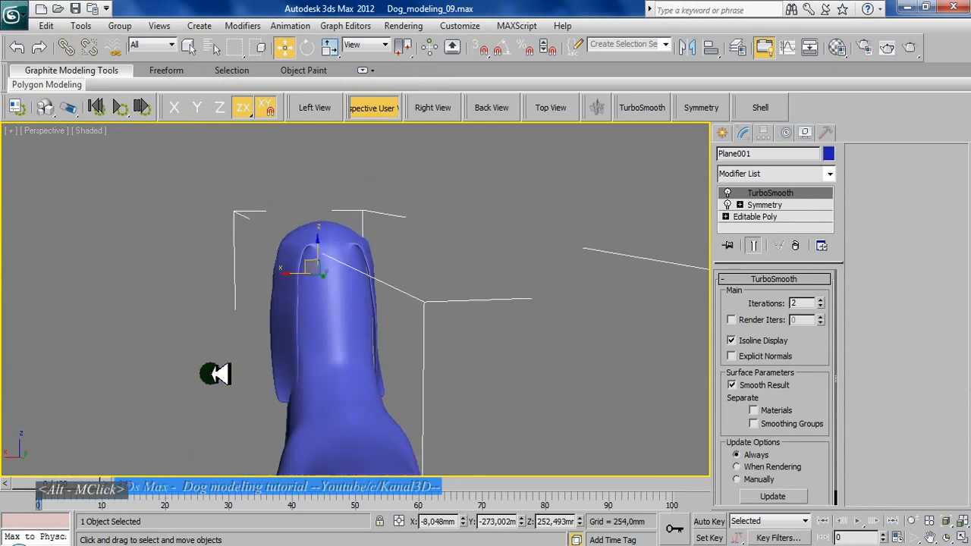
pyautogui.keyDown('alt'); pyautogui.moveTo(217, 373); pyautogui.dragTo(332, 360, button='middle'); pyautogui.keyUp('alt')
pyautogui.scroll(5, 387, 258)
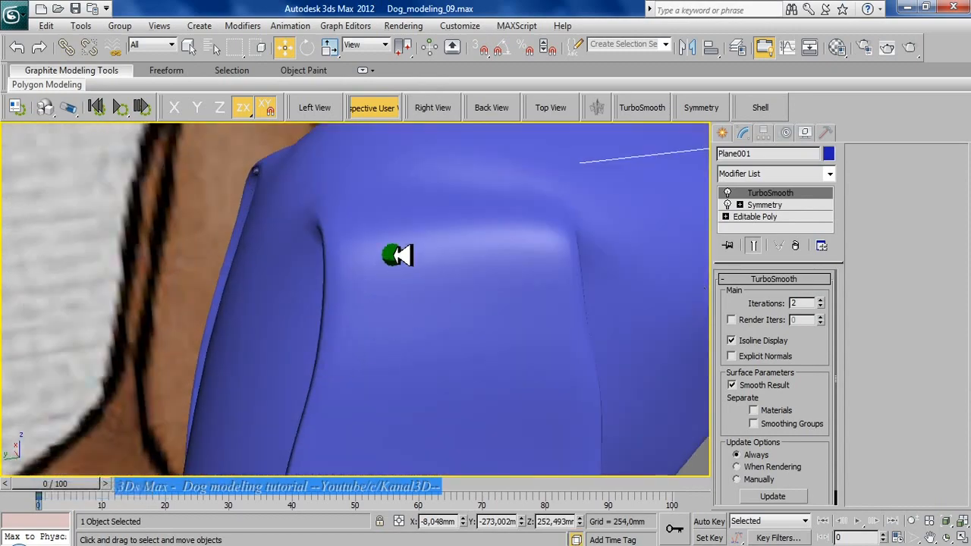
pyautogui.scroll(-5, 414, 258)
pyautogui.keyDown('alt'); pyautogui.moveTo(440, 312); pyautogui.dragTo(258, 364, button='middle'); pyautogui.keyUp('alt')
pyautogui.scroll(3, 145, 342)
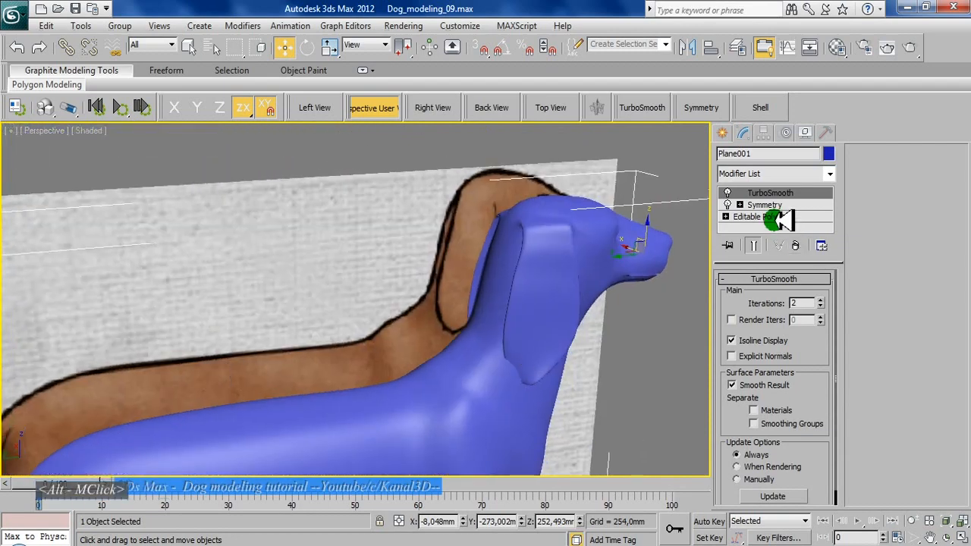
# Step: Shift four base-mesh edges at the ear's lower rear about -1.19 mm along X and select the two edges just below them
pyautogui.click(759, 216)
pyautogui.click(733, 296)
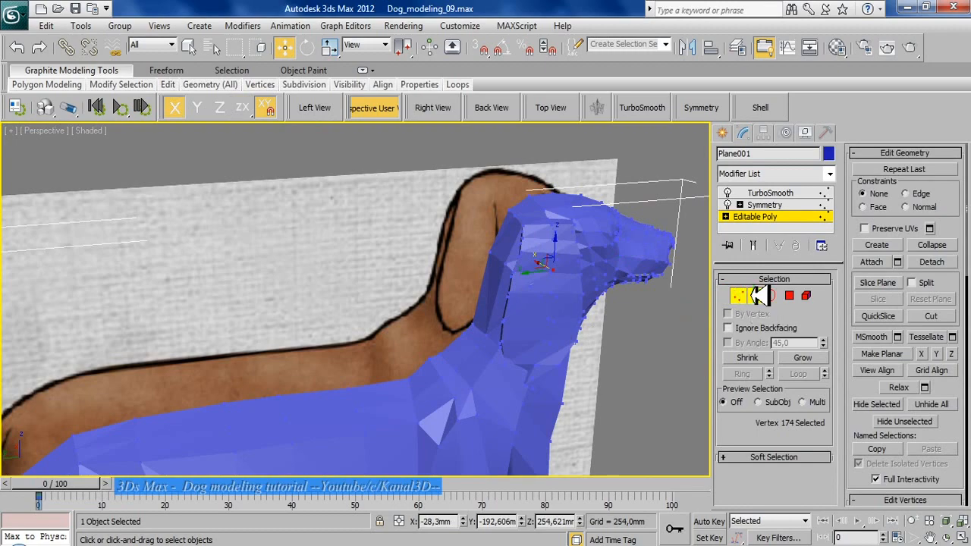
pyautogui.scroll(5, 397, 293)
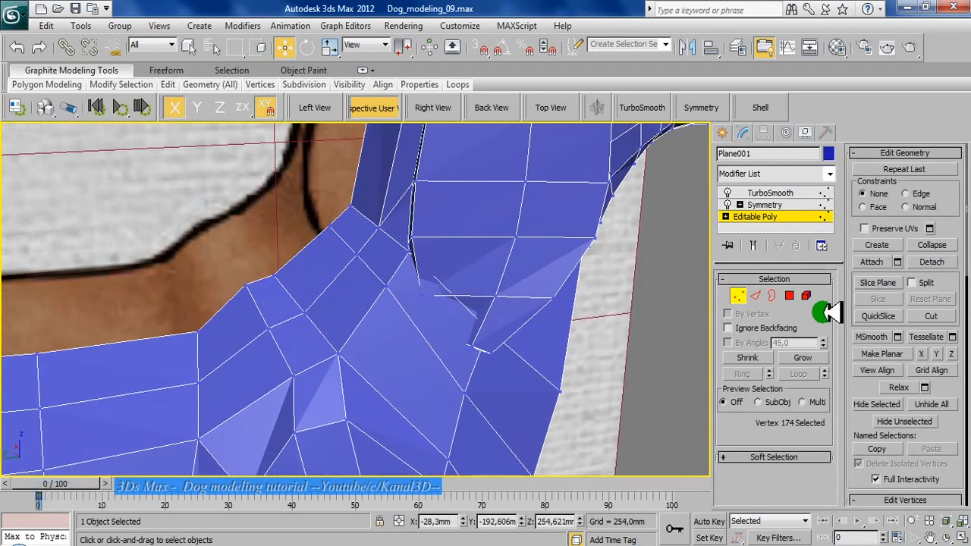
pyautogui.click(756, 295)
pyautogui.keyDown('alt'); pyautogui.moveTo(457, 325); pyautogui.dragTo(531, 301, button='middle'); pyautogui.keyUp('alt')
pyautogui.press('F3')
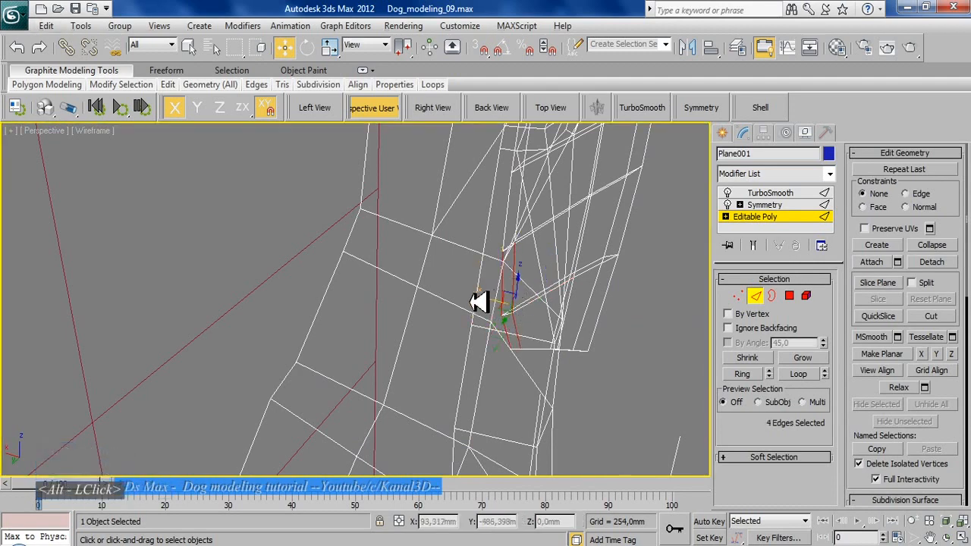
pyautogui.press('F3')
pyautogui.moveTo(501, 299); pyautogui.dragTo(509, 302)
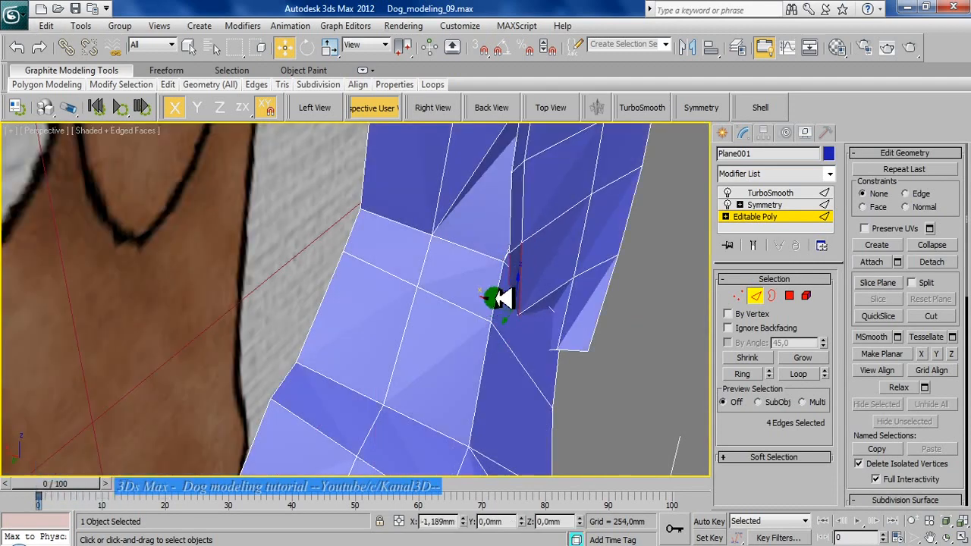
pyautogui.press('F3')
pyautogui.keyDown('ctrl'); pyautogui.click(498, 331); pyautogui.keyUp('ctrl')
pyautogui.press('F3')
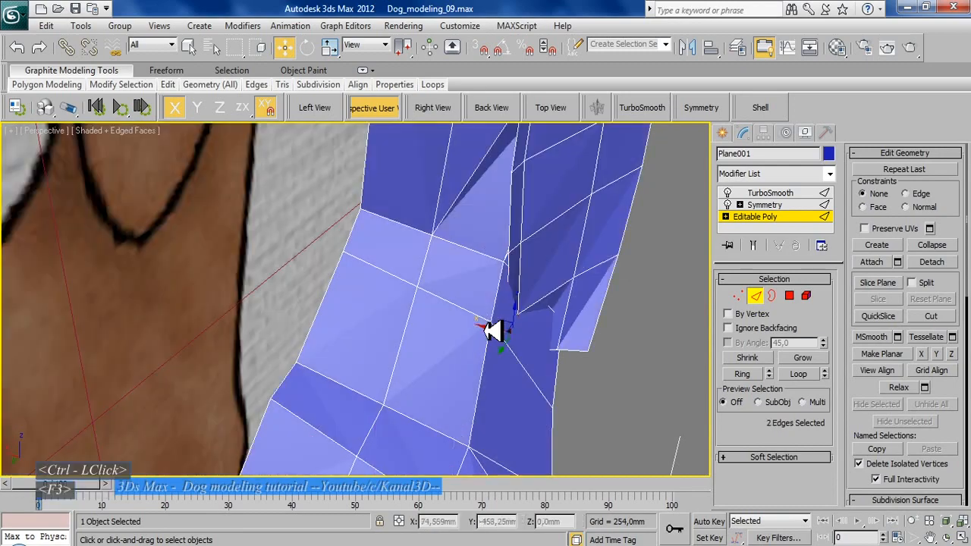
pyautogui.keyDown('alt'); pyautogui.moveTo(515, 325); pyautogui.dragTo(544, 289, button='middle'); pyautogui.keyUp('alt')
pyautogui.keyDown('alt'); pyautogui.moveTo(615, 282); pyautogui.dragTo(440, 321, button='middle'); pyautogui.keyUp('alt')
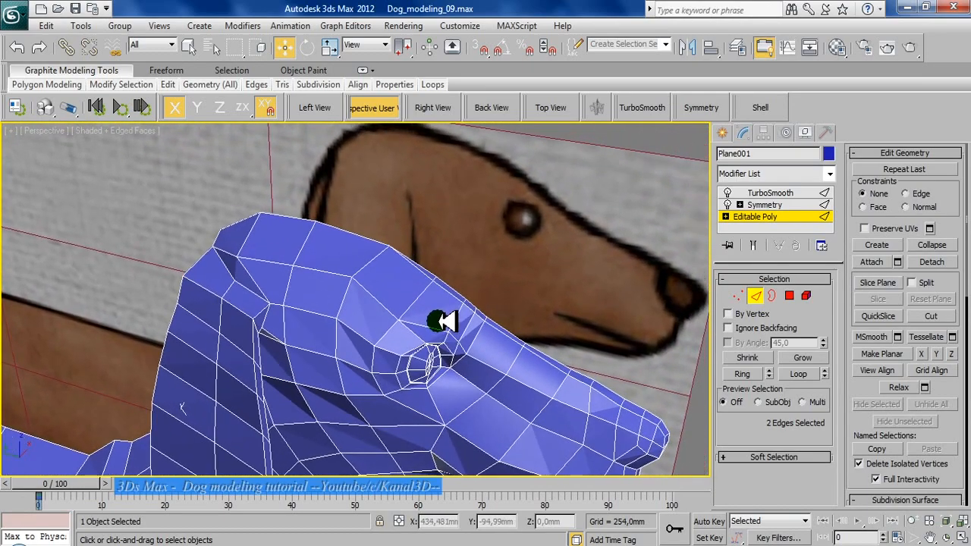
# Step: Select the edge ring running across the head and ear, trim it to 36 edges, and try to connect it
pyautogui.scroll(2, 421, 321)
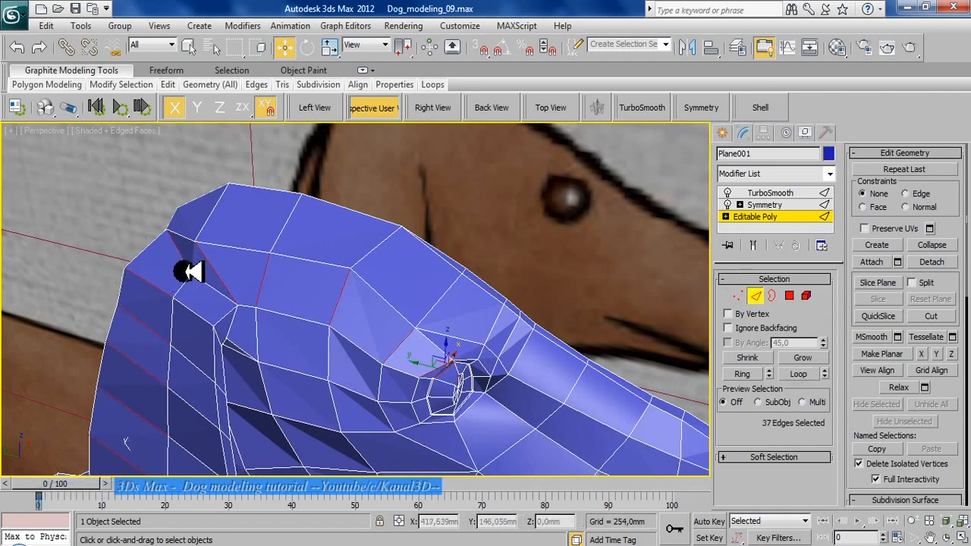
pyautogui.press('F3')
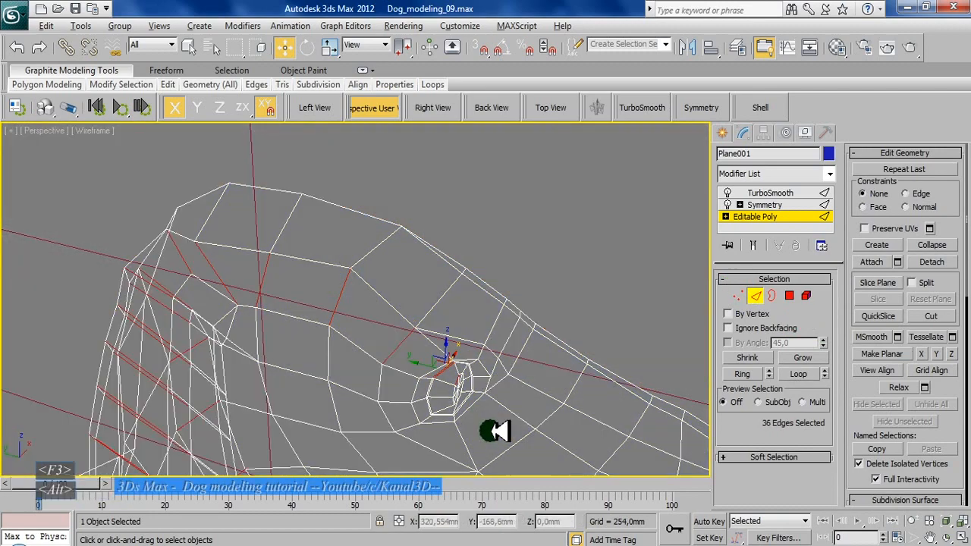
pyautogui.press('F3')
pyautogui.moveTo(427, 401)
pyautogui.keyDown('alt'); pyautogui.mouseDown(button='middle')
pyautogui.moveTo(412, 250)
pyautogui.moveTo(382, 239)
pyautogui.moveTo(283, 325)
pyautogui.moveTo(401, 258)
pyautogui.moveTo(368, 322)
pyautogui.mouseUp(button='middle'); pyautogui.keyUp('alt')
pyautogui.scroll(3, 324, 323)
pyautogui.hotkey('ctrl', 'shift', 'e')
pyautogui.press('F3')
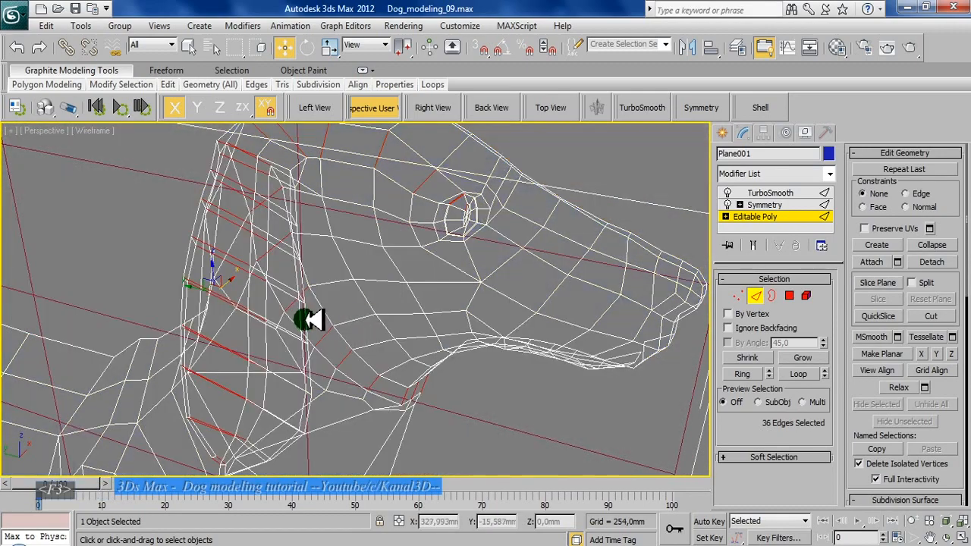
# Step: Examine how the selected edge ring runs around the ear, throat and eye in wireframe and shaded display
pyautogui.keyDown('alt'); pyautogui.moveTo(310, 321); pyautogui.dragTo(334, 252, button='middle'); pyautogui.keyUp('alt')
pyautogui.keyDown('alt'); pyautogui.moveTo(207, 240); pyautogui.dragTo(228, 277, button='middle'); pyautogui.keyUp('alt')
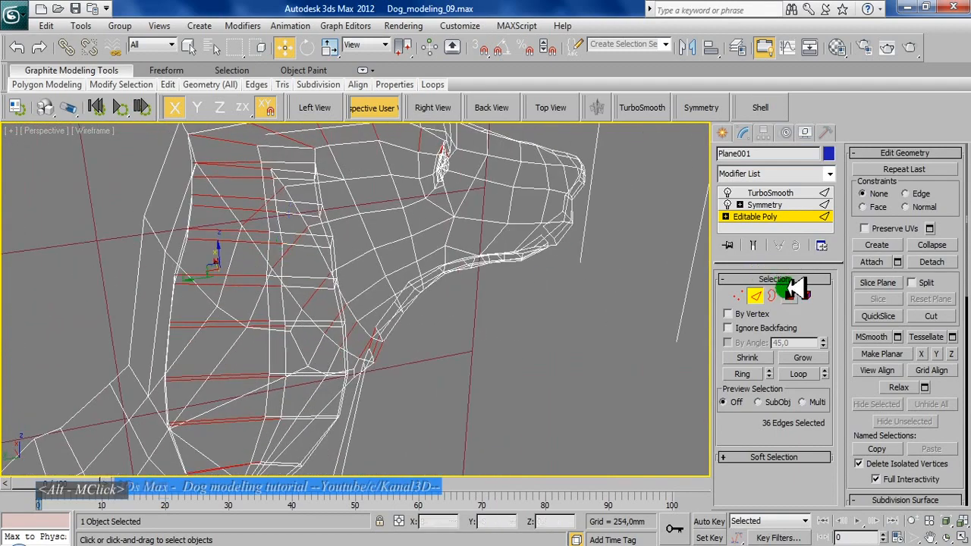
pyautogui.press('F3')
pyautogui.moveTo(195, 241)
pyautogui.keyDown('alt'); pyautogui.mouseDown(button='middle')
pyautogui.moveTo(377, 377)
pyautogui.moveTo(346, 278)
pyautogui.moveTo(286, 347)
pyautogui.moveTo(282, 396)
pyautogui.mouseUp(button='middle'); pyautogui.keyUp('alt')
pyautogui.press('F3')
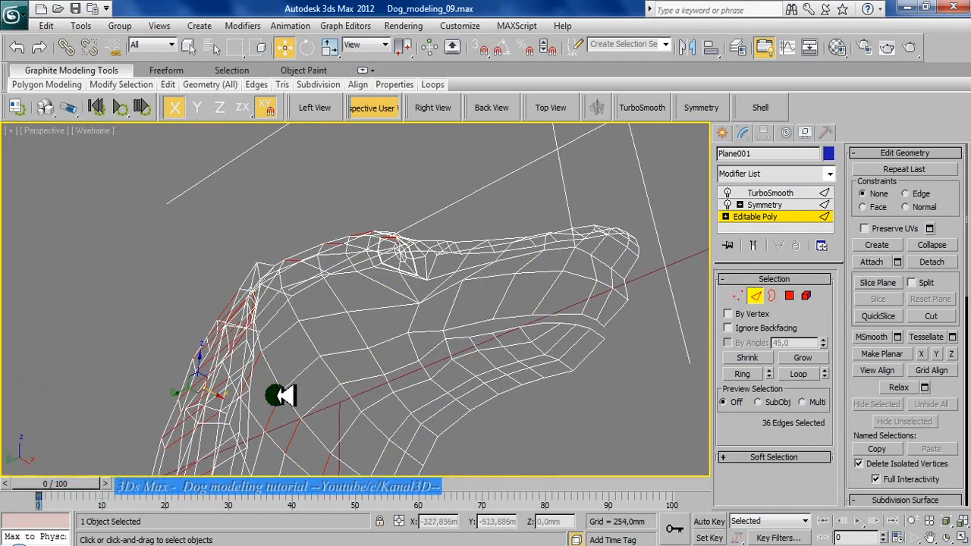
pyautogui.keyDown('shift'); pyautogui.click(302, 433); pyautogui.keyUp('shift')
pyautogui.keyDown('alt'); pyautogui.moveTo(222, 370); pyautogui.dragTo(701, 354, button='middle'); pyautogui.keyUp('alt')
# Step: Select the whole ear by growing a polygon selection from its tip to 56 polygons, and hide it to expose the head opening
pyautogui.click(290, 399)
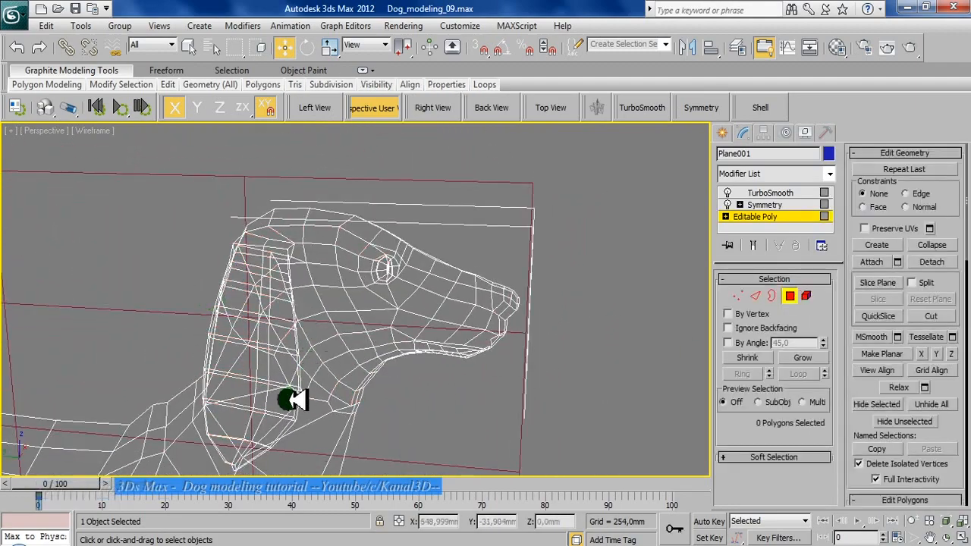
pyautogui.press('F3')
pyautogui.click(243, 446)
pyautogui.click(795, 358)
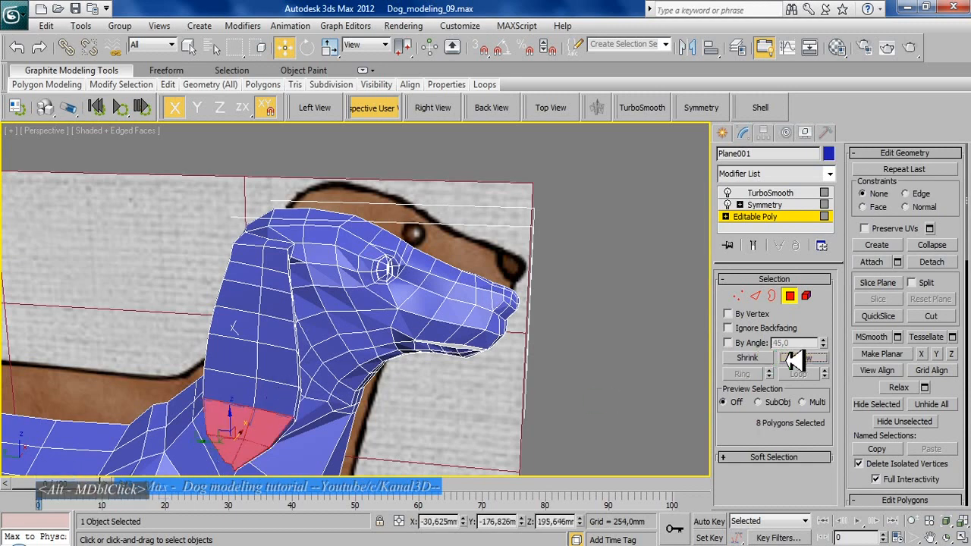
pyautogui.click(795, 358)
pyautogui.click(795, 358)
pyautogui.click(796, 358)
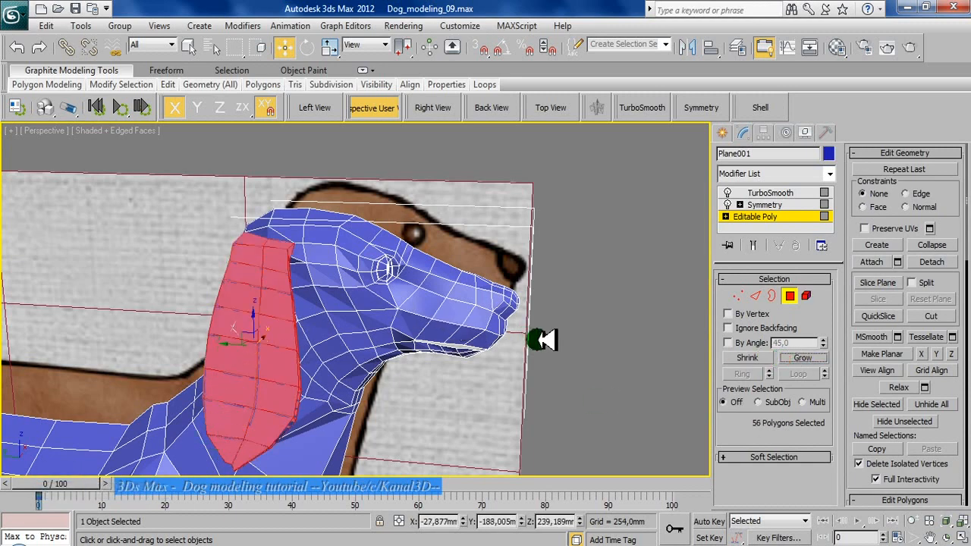
pyautogui.moveTo(572, 276); pyautogui.dragTo(505, 305, button='middle')
pyautogui.scroll(2, 505, 305)
pyautogui.keyDown('alt'); pyautogui.moveTo(325, 350); pyautogui.dragTo(403, 380, button='middle'); pyautogui.keyUp('alt')
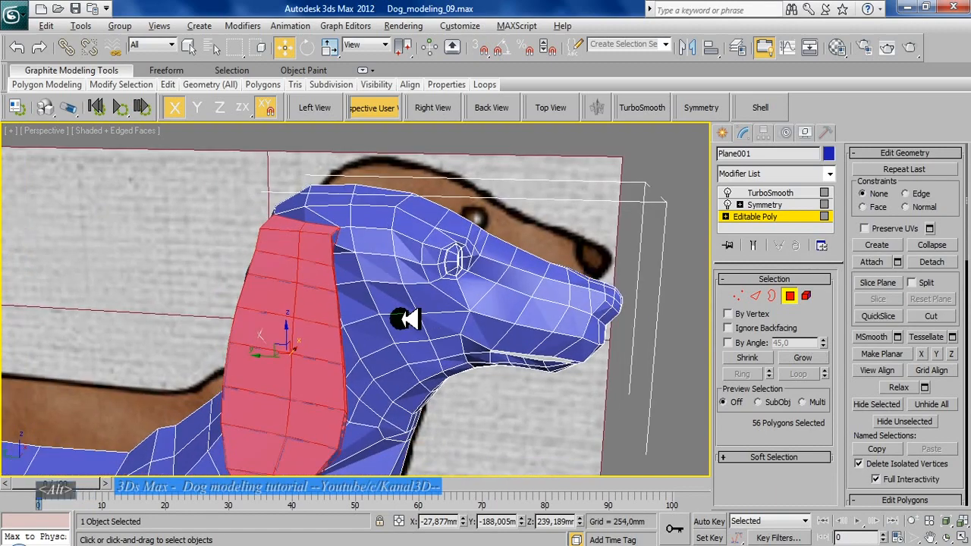
pyautogui.click(202, 267)
pyautogui.keyDown('alt'); pyautogui.moveTo(202, 267); pyautogui.dragTo(282, 301, button='middle'); pyautogui.keyUp('alt')
# Step: Target-weld the head vertex in front of the ear opening to the opening's lower front corner
pyautogui.press('1')
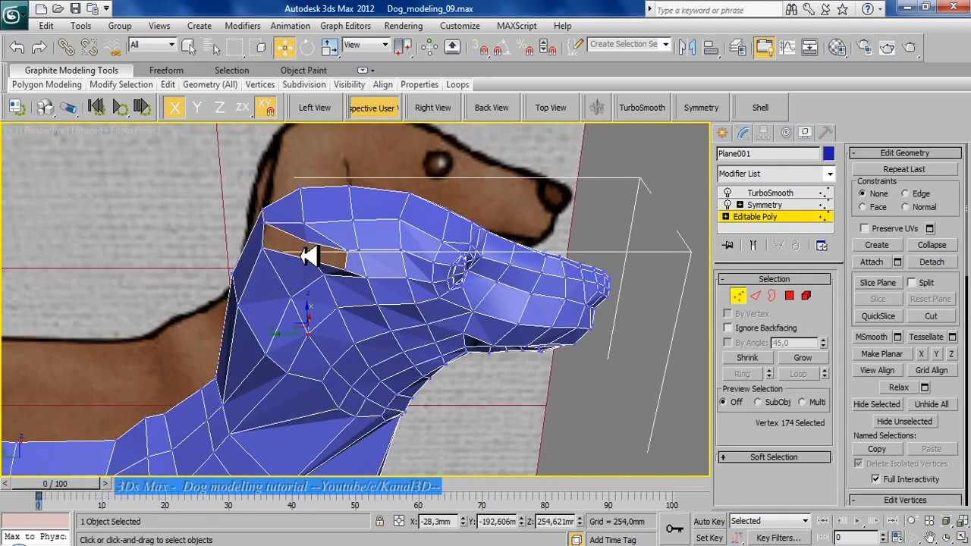
pyautogui.scroll(5, 280, 254)
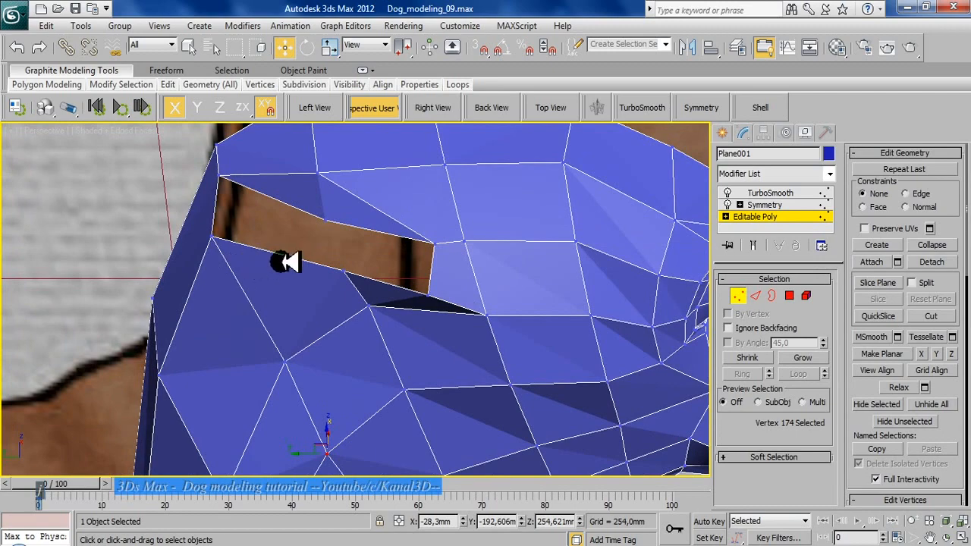
pyautogui.keyDown('alt'); pyautogui.moveTo(267, 286); pyautogui.dragTo(390, 304, button='middle'); pyautogui.keyUp('alt')
pyautogui.rightClick(431, 264)
pyautogui.click(412, 355)
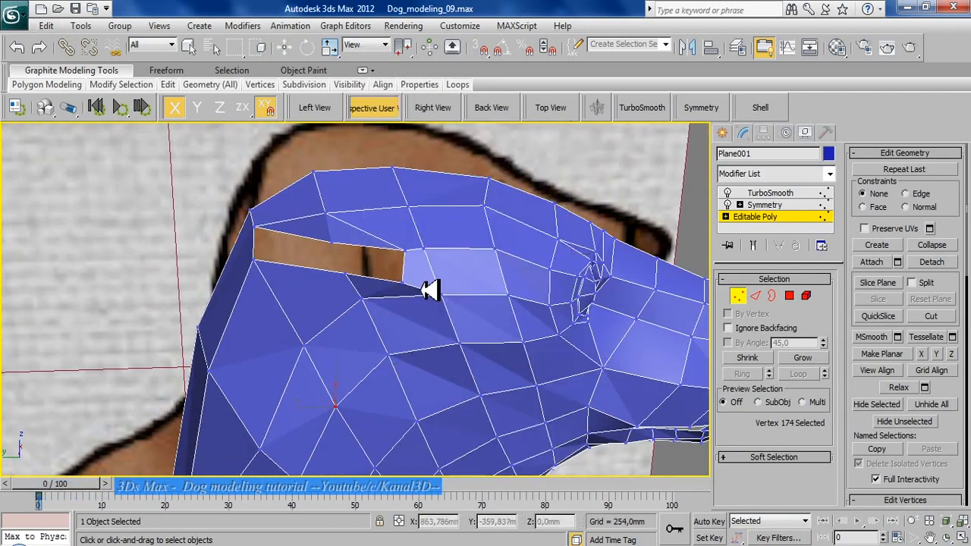
pyautogui.click(423, 293)
pyautogui.click(406, 280)
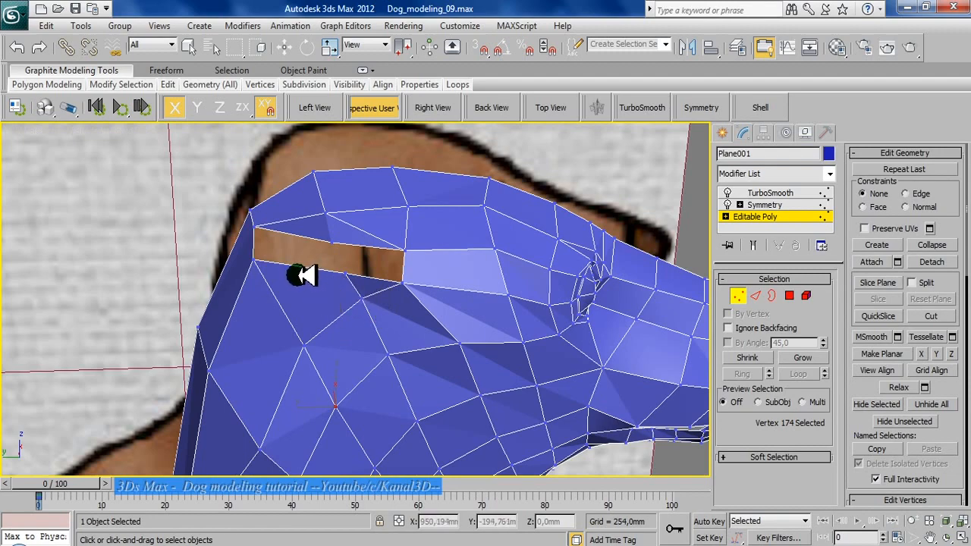
# Step: Cut new edges from the ear opening's upper border across the head toward the eye, and connect two vertices above the eye
pyautogui.moveTo(275, 358); pyautogui.dragTo(276, 296, button='middle')
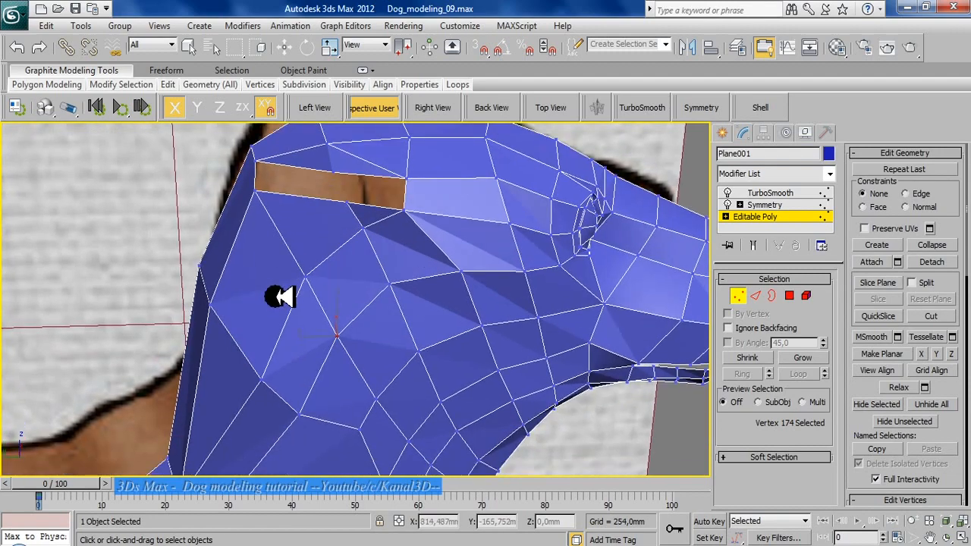
pyautogui.moveTo(306, 184); pyautogui.dragTo(284, 286, button='middle')
pyautogui.scroll(2, 283, 287)
pyautogui.scroll(2, 287, 287)
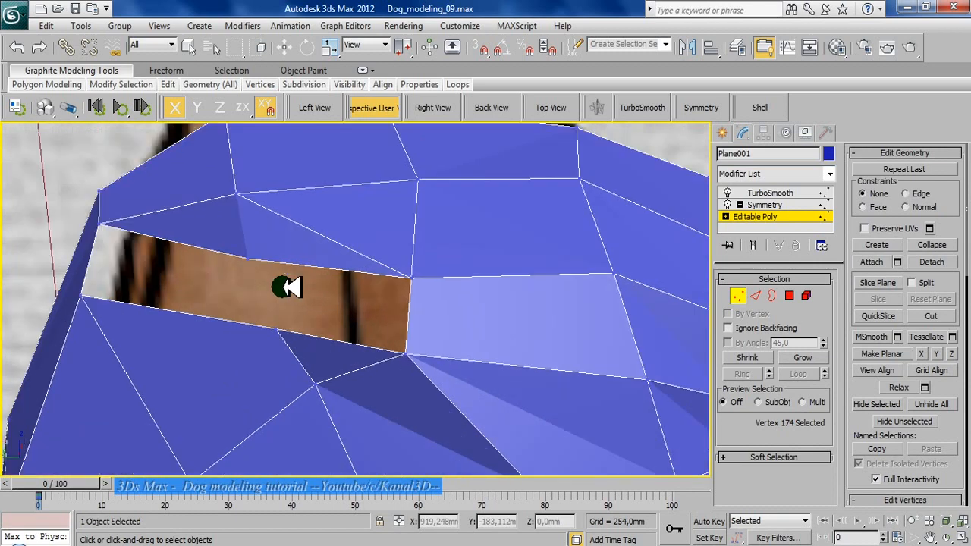
pyautogui.scroll(-2, 287, 287)
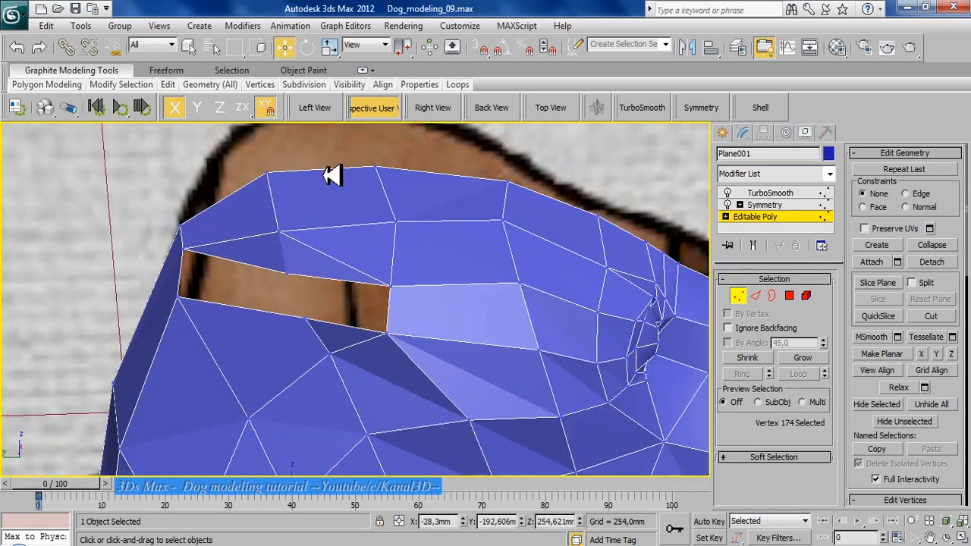
pyautogui.rightClick(332, 175)
pyautogui.click(267, 212)
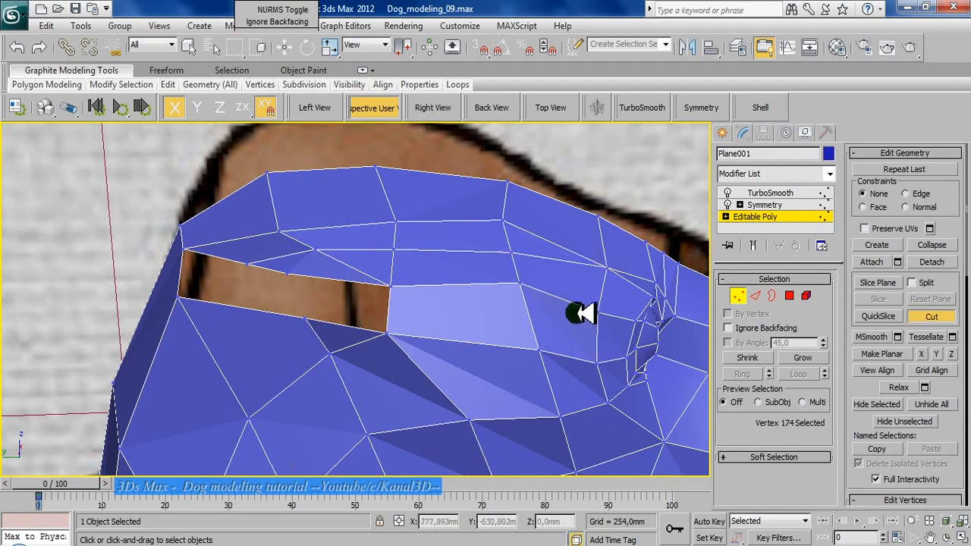
pyautogui.keyDown('alt'); pyautogui.moveTo(582, 313); pyautogui.dragTo(245, 265, button='middle'); pyautogui.keyUp('alt')
pyautogui.click(238, 255)
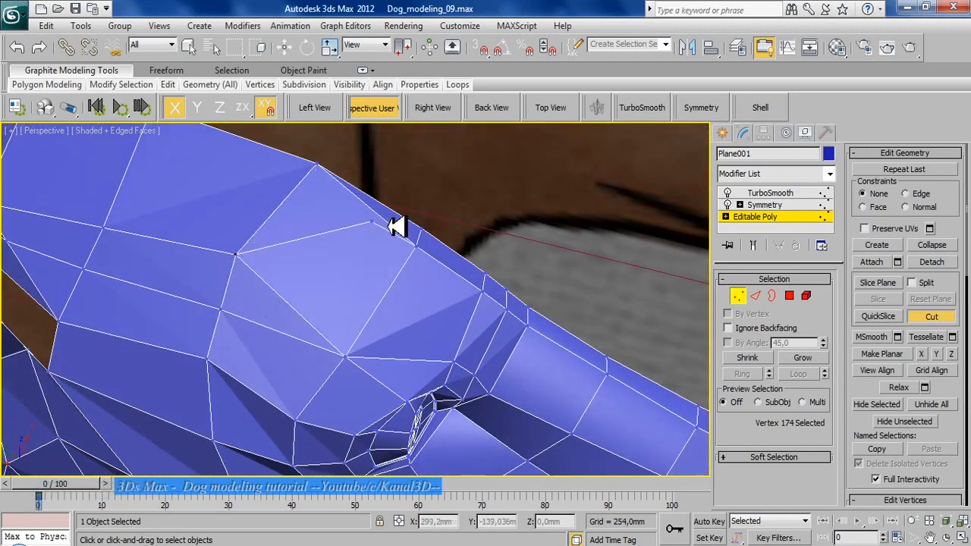
pyautogui.rightClick(360, 245)
# Step: Remove the redundant diagonal edges around the new cut above the eye, including their leftover vertices
pyautogui.click(755, 296)
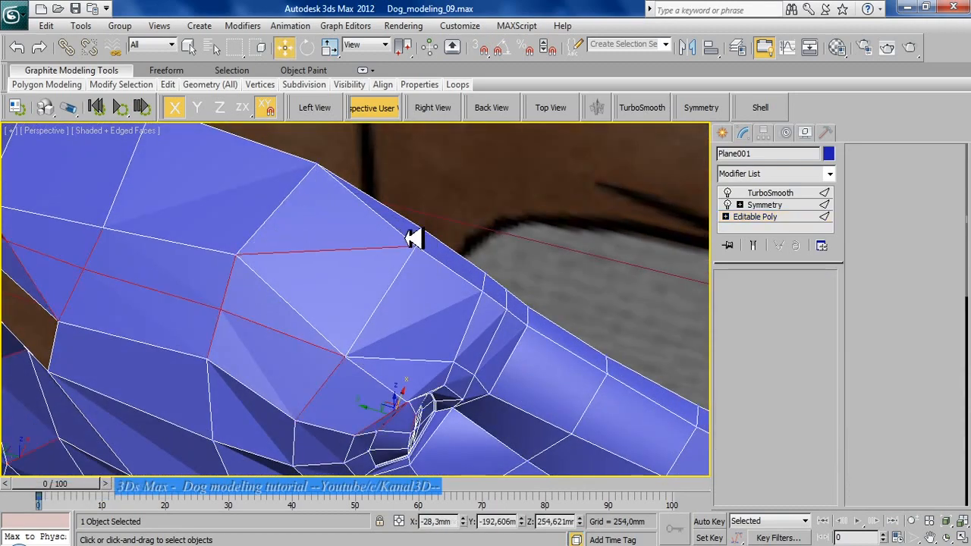
pyautogui.click(405, 236)
pyautogui.hotkey('ctrl', 'BackSpace')
pyautogui.keyDown('alt'); pyautogui.moveTo(245, 288); pyautogui.dragTo(251, 279, button='middle'); pyautogui.keyUp('alt')
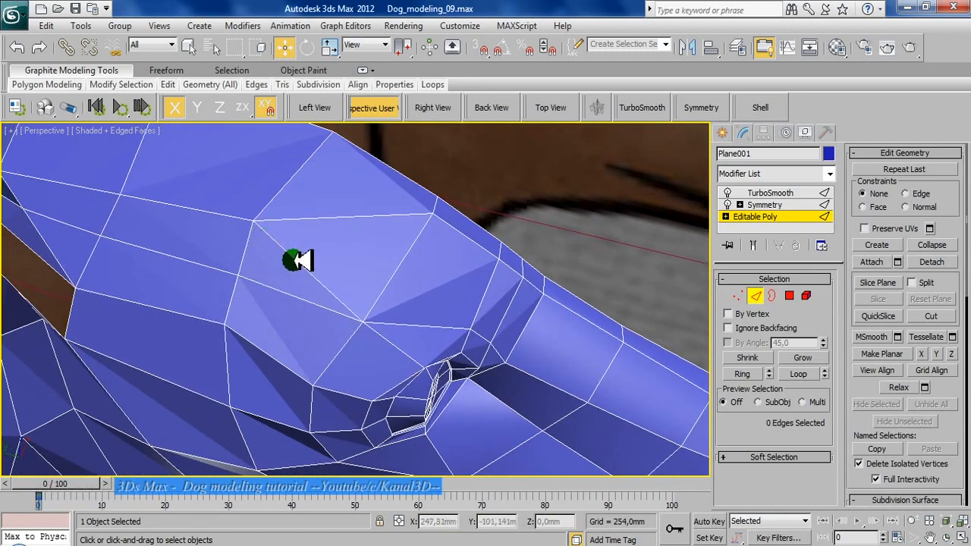
pyautogui.hotkey('ctrl', 'BackSpace')
pyautogui.keyDown('alt'); pyautogui.moveTo(288, 260); pyautogui.dragTo(327, 319, button='middle'); pyautogui.keyUp('alt')
# Step: Select the rear edge of the ear opening's lower border and the head edge descending from the same corner
pyautogui.click(235, 287)
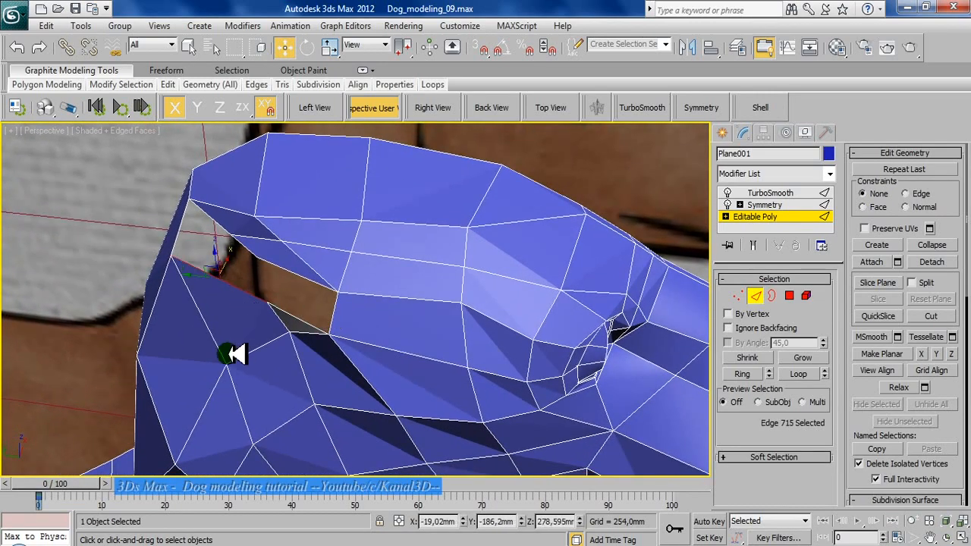
pyautogui.keyDown('ctrl'); pyautogui.click(216, 321); pyautogui.keyUp('ctrl')
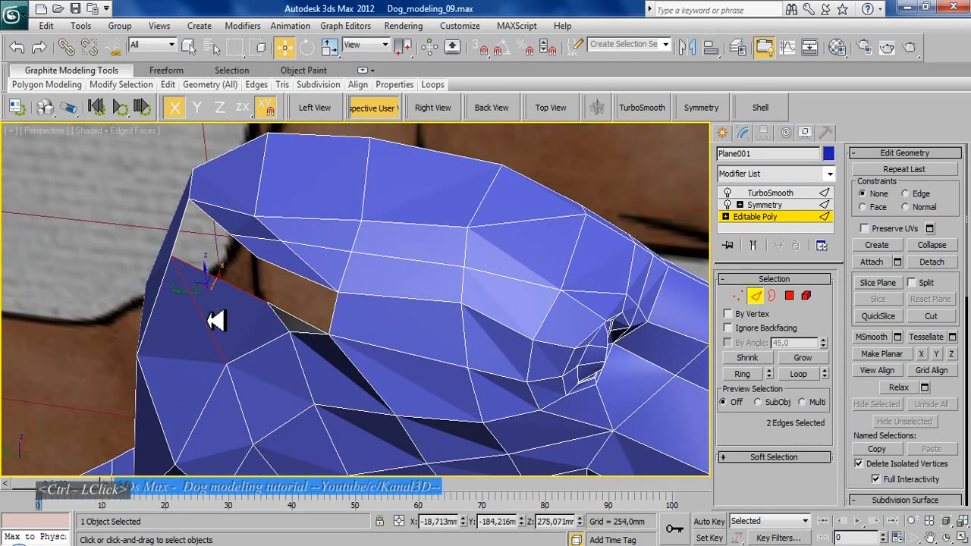
# Step: Try cutting a new edge near the rear lower corner of the ear opening, and undo it
pyautogui.rightClick(394, 230)
pyautogui.click(389, 98)
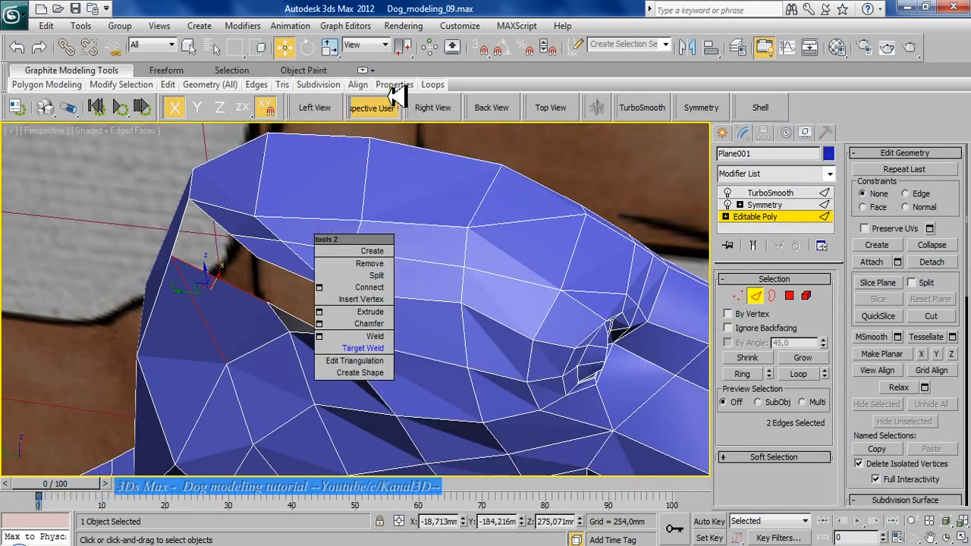
pyautogui.click(202, 310)
pyautogui.keyDown('alt'); pyautogui.moveTo(232, 341); pyautogui.dragTo(415, 304, button='middle'); pyautogui.keyUp('alt')
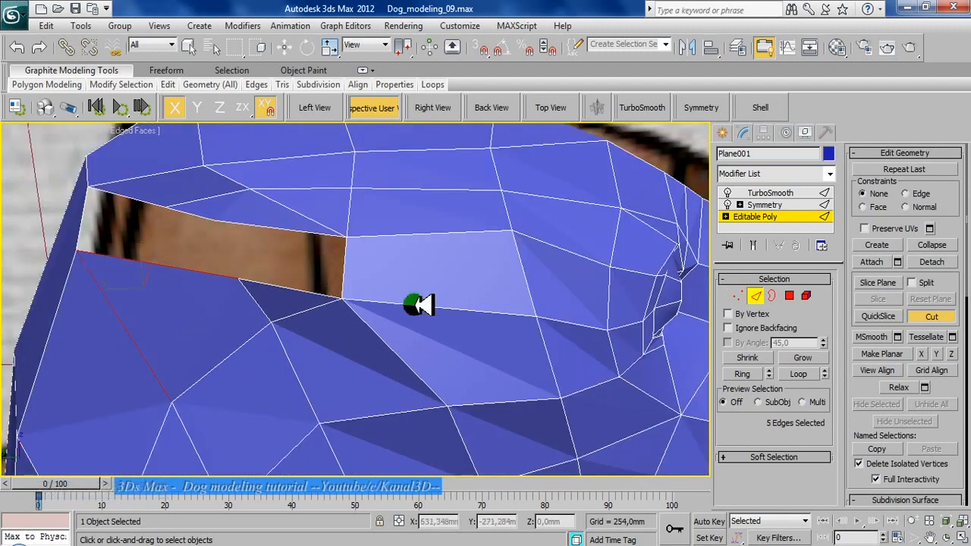
pyautogui.press('1')
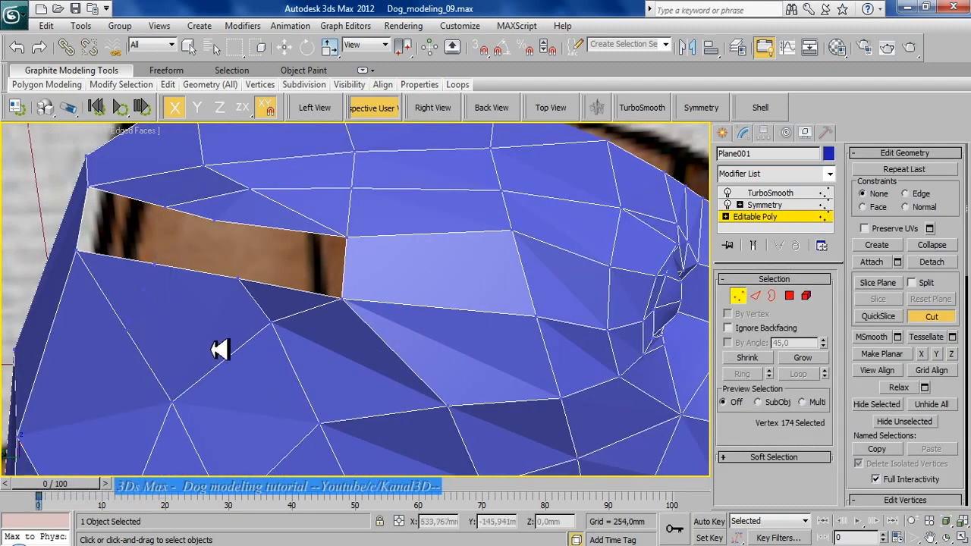
pyautogui.keyDown('alt'); pyautogui.moveTo(156, 346); pyautogui.dragTo(152, 381, button='middle'); pyautogui.keyUp('alt')
pyautogui.hotkey('ctrl', 'z')
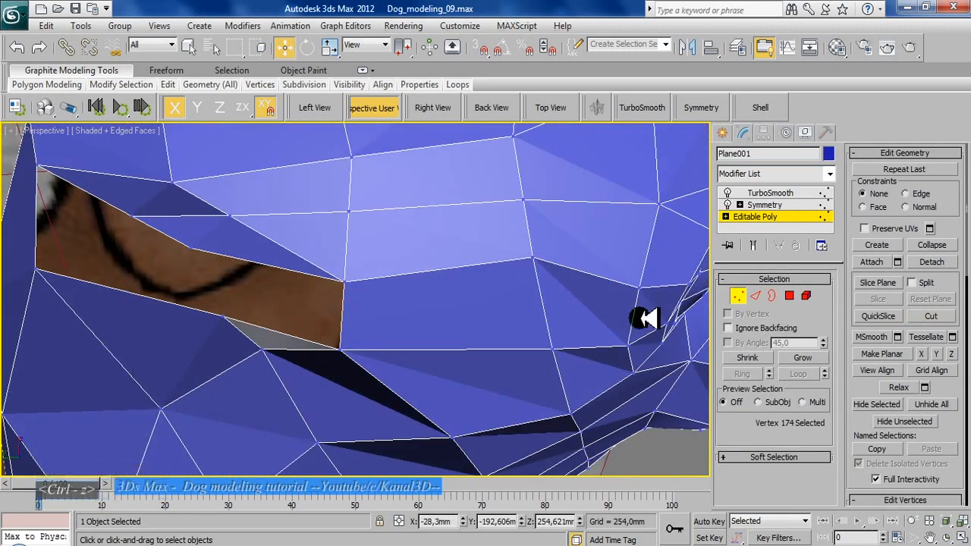
# Step: Connect the two selected edges with a new edge across the opening's rear lower corner
pyautogui.click(756, 296)
pyautogui.rightClick(187, 292)
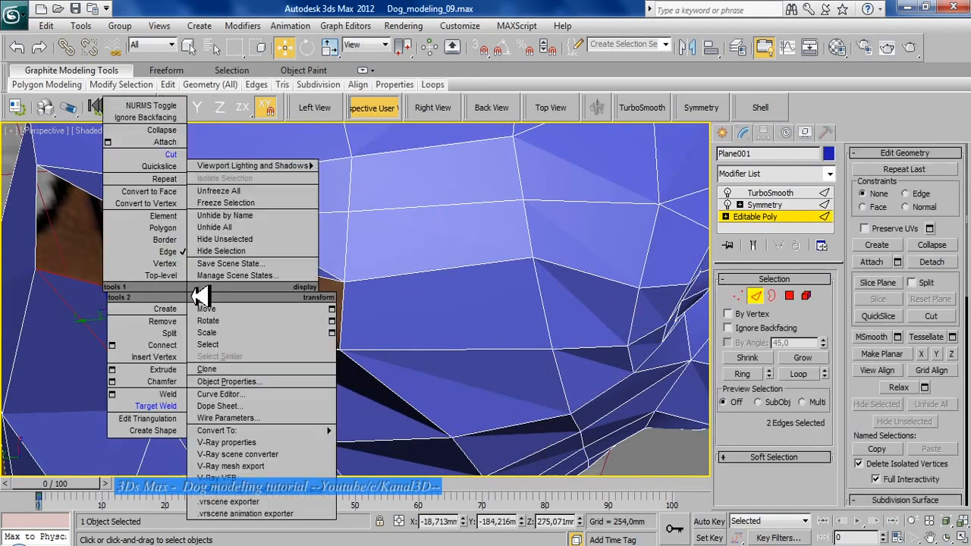
pyautogui.click(114, 344)
pyautogui.click(365, 372)
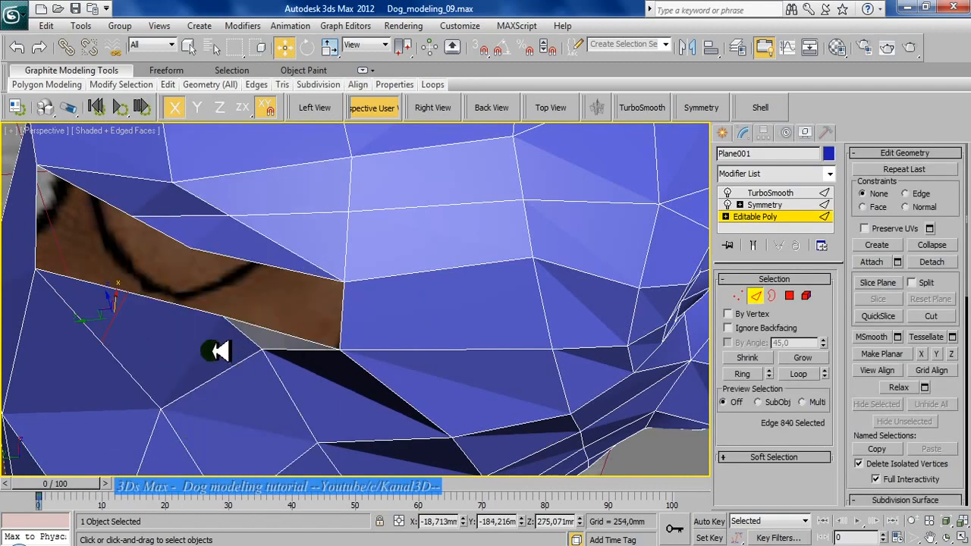
# Step: Try target-welding the head vertex below the ear opening to the lower vertex of the new connecting edge
pyautogui.keyDown('alt'); pyautogui.moveTo(218, 351); pyautogui.dragTo(221, 237, button='middle'); pyautogui.keyUp('alt')
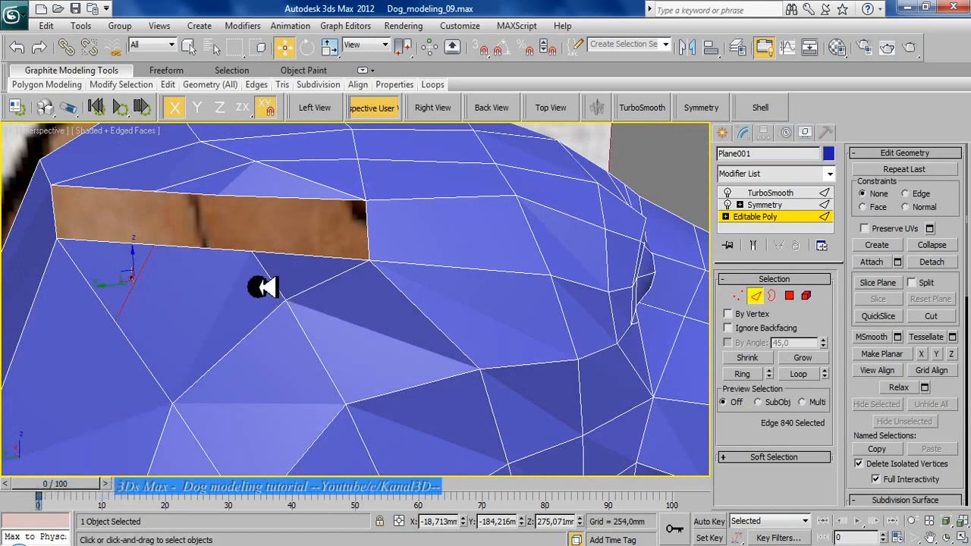
pyautogui.moveTo(158, 334); pyautogui.dragTo(199, 322, button='middle')
pyautogui.scroll(-2, 200, 322)
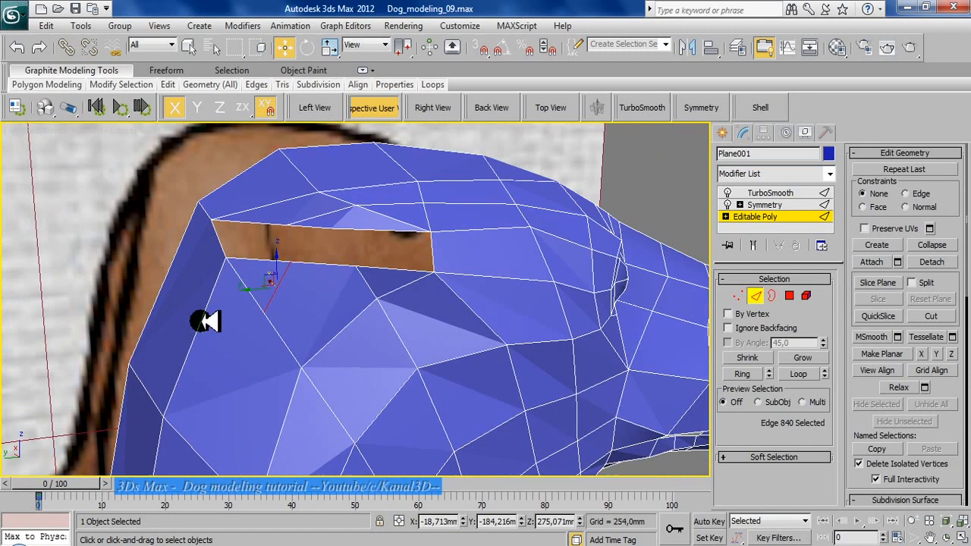
pyautogui.rightClick(284, 329)
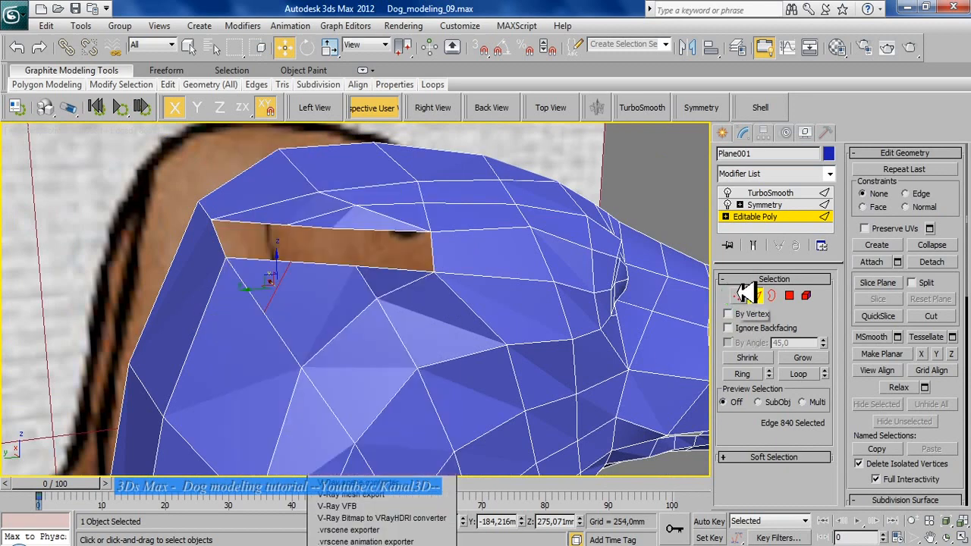
pyautogui.click(738, 294)
pyautogui.rightClick(573, 277)
pyautogui.click(536, 375)
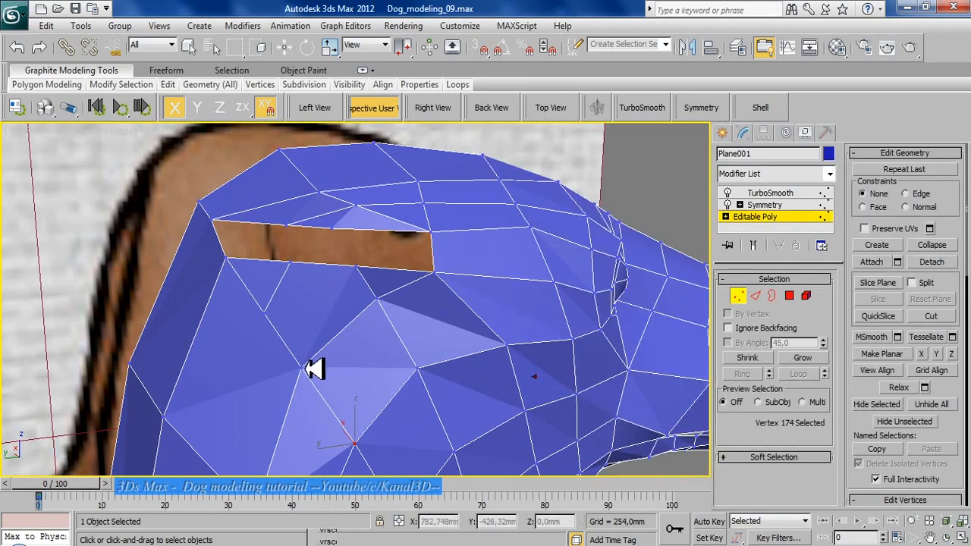
pyautogui.click(267, 312)
pyautogui.press('w')
# Step: Check the welded area from several distances around the head, and undo the target weld
pyautogui.keyDown('alt'); pyautogui.moveTo(286, 332); pyautogui.dragTo(264, 329, button='middle'); pyautogui.keyUp('alt')
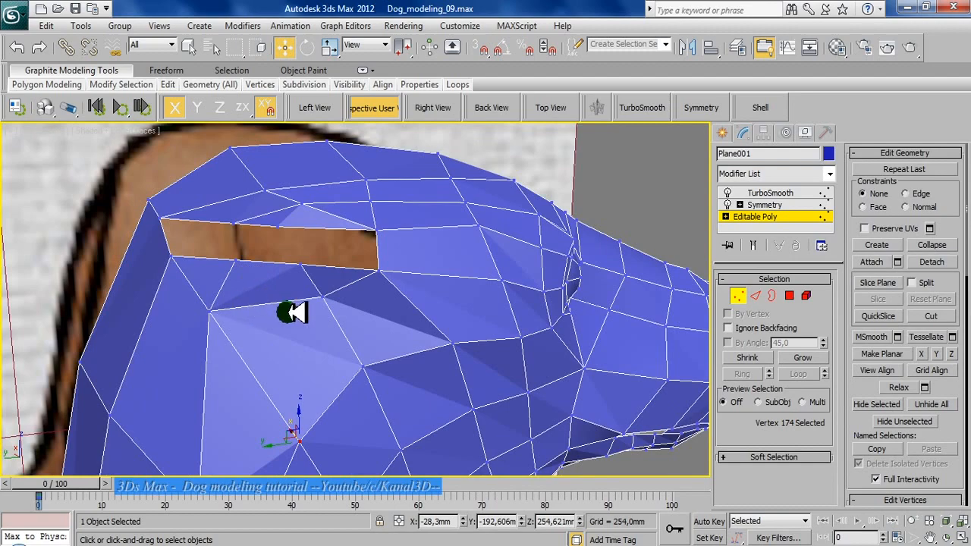
pyautogui.keyDown('alt'); pyautogui.moveTo(293, 312); pyautogui.dragTo(328, 305, button='middle'); pyautogui.keyUp('alt')
pyautogui.scroll(2, 368, 304)
pyautogui.scroll(-2, 295, 246)
pyautogui.scroll(-4, 402, 292)
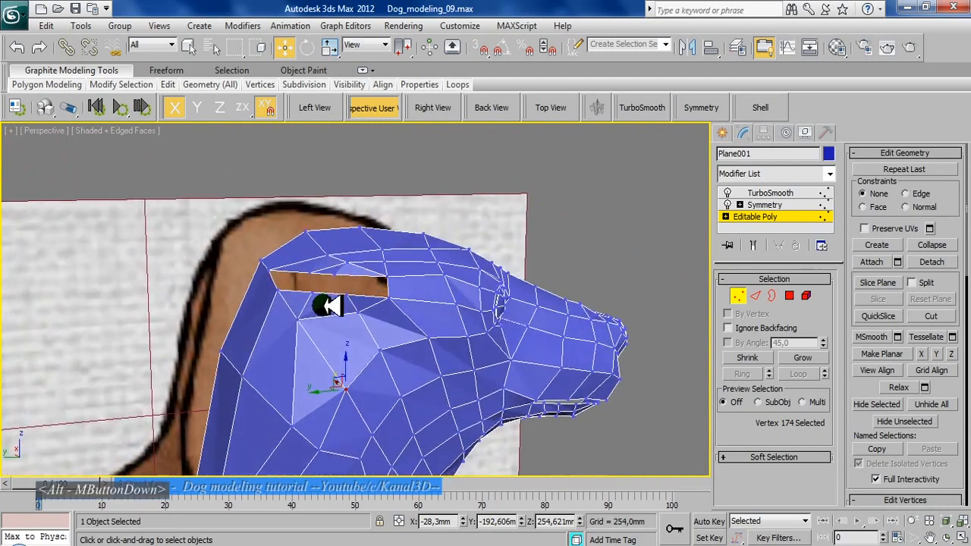
pyautogui.scroll(2, 328, 305)
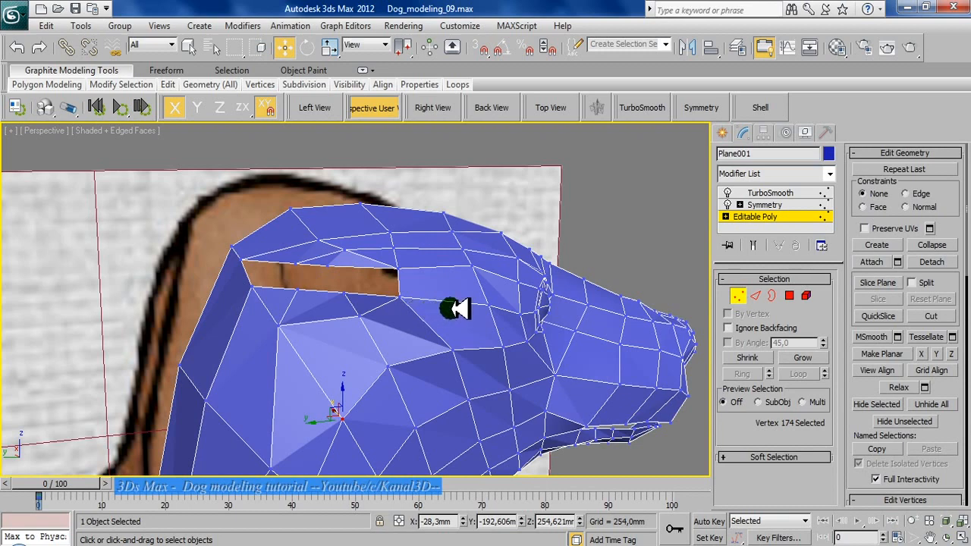
pyautogui.scroll(2, 412, 317)
pyautogui.scroll(-2, 412, 316)
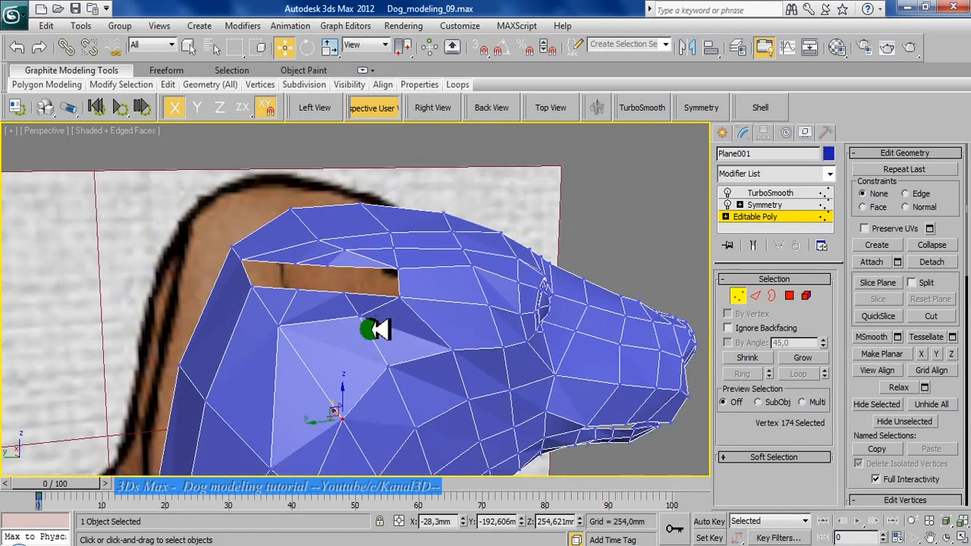
pyautogui.moveTo(344, 380); pyautogui.dragTo(318, 353, button='middle')
pyautogui.hotkey('ctrl', 'z')
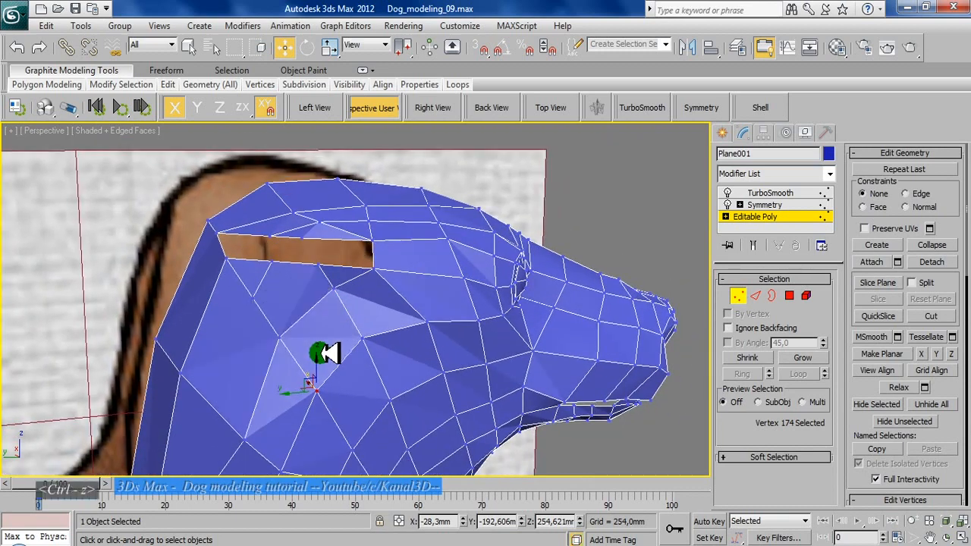
# Step: Connect the new vertex below the opening's rear corner to the head vertex below the opening's front half
pyautogui.click(254, 299)
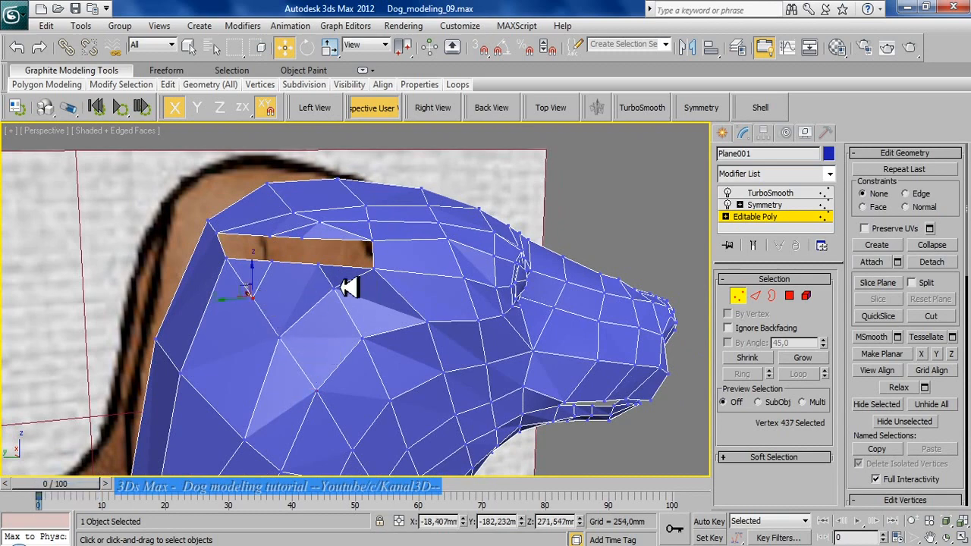
pyautogui.keyDown('ctrl'); pyautogui.click(335, 288); pyautogui.keyUp('ctrl')
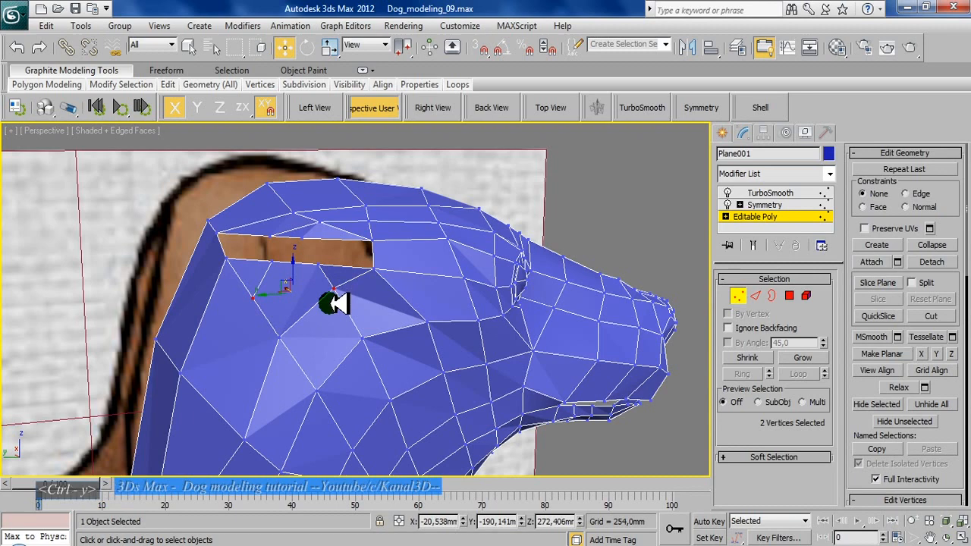
pyautogui.hotkey('ctrl', 'shift', 'e')
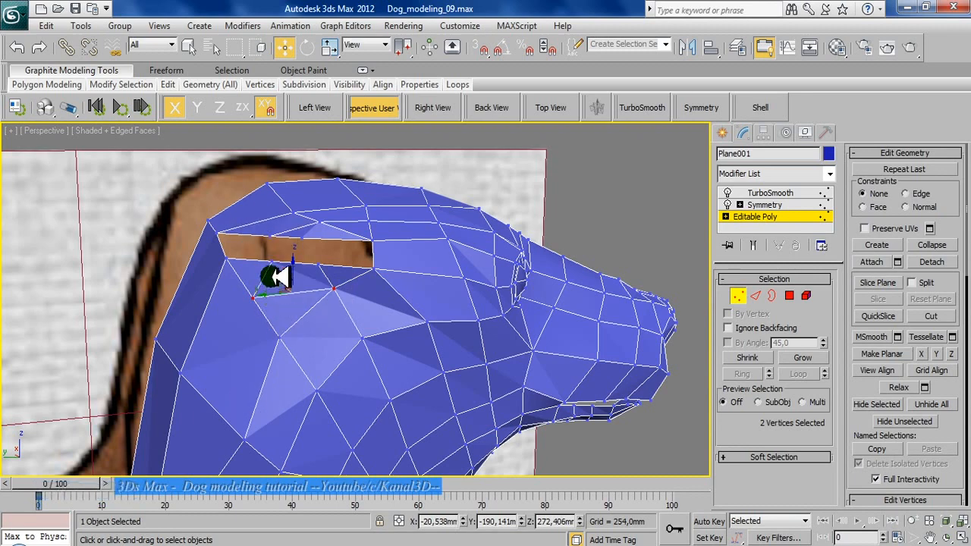
# Step: Cut an edge between the new vertex on the opening's lower border and the head vertex below, crossing the new connection
pyautogui.rightClick(280, 256)
pyautogui.click(261, 113)
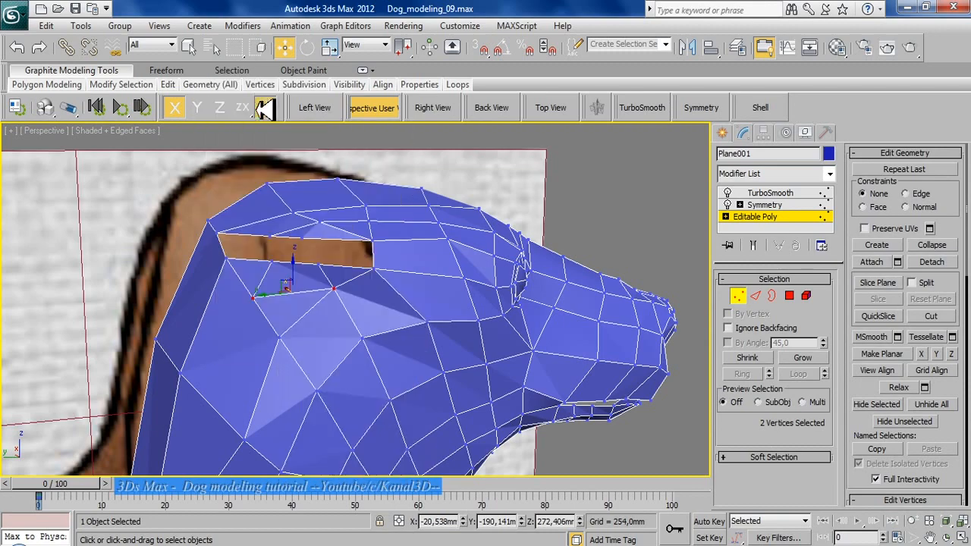
pyautogui.click(280, 336)
pyautogui.click(279, 296)
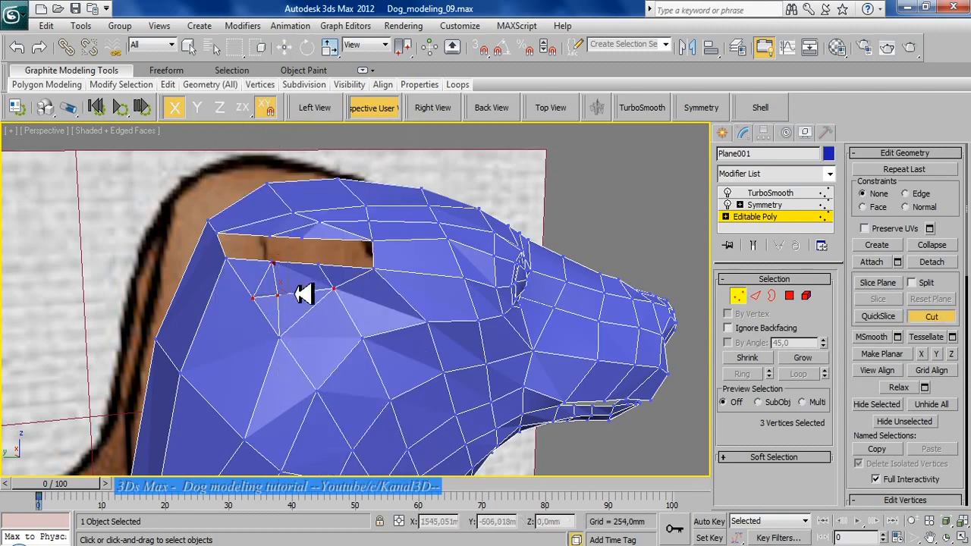
pyautogui.rightClick(304, 295)
# Step: Try target-welding the head vertex below the cut to the rear vertex and to the cut's crossing point, undoing both
pyautogui.scroll(5, 254, 320)
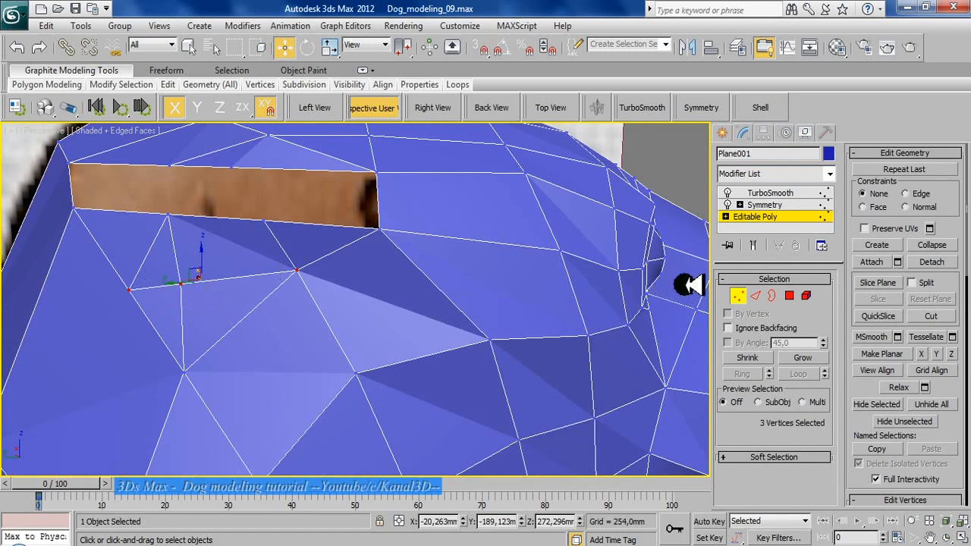
pyautogui.click(756, 295)
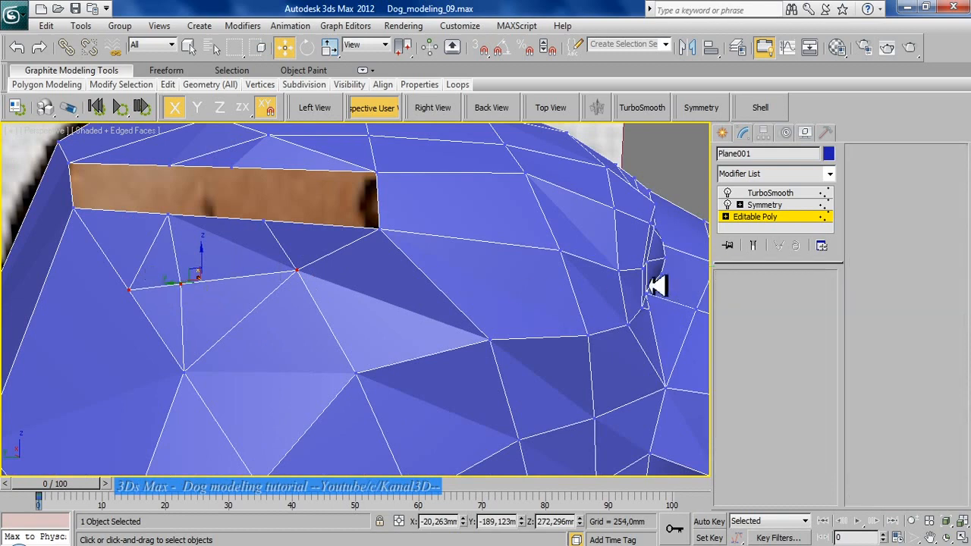
pyautogui.click(185, 309)
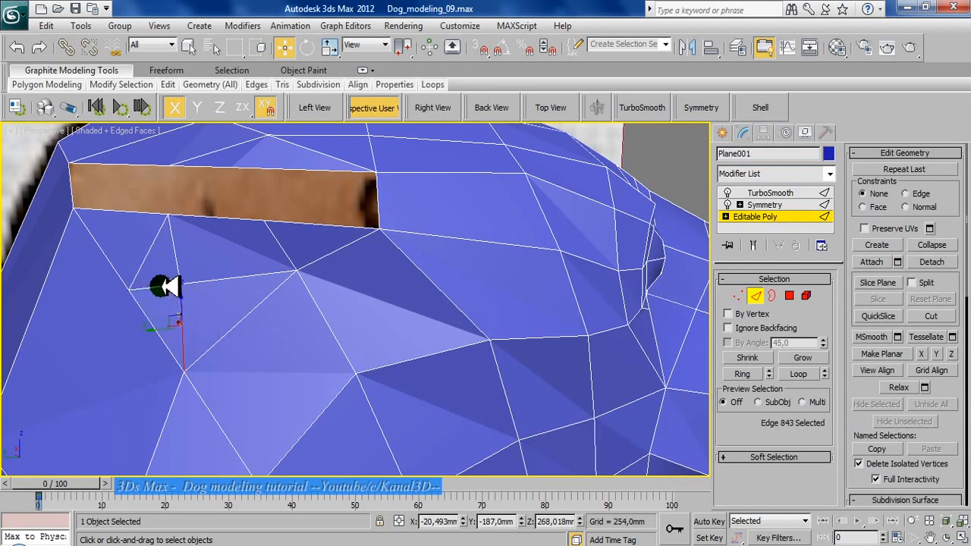
pyautogui.rightClick(188, 262)
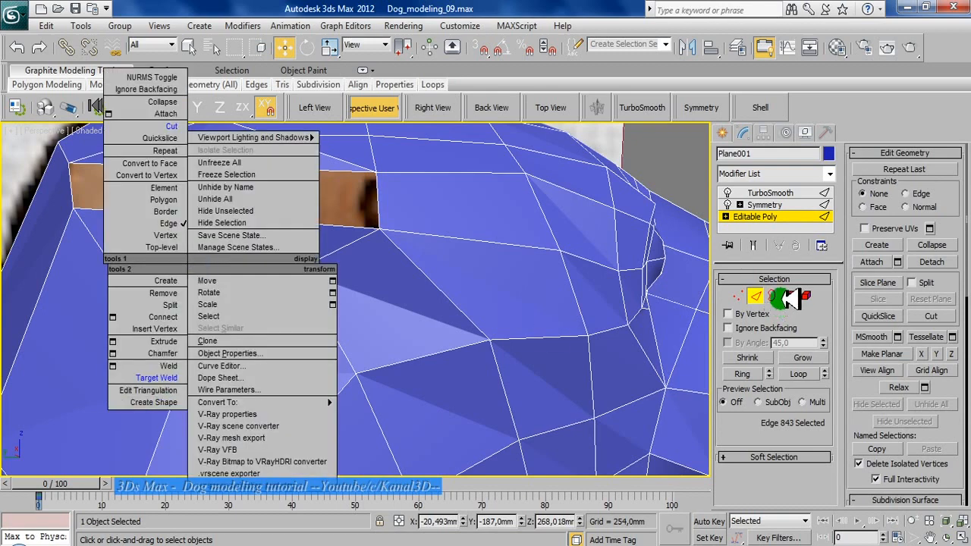
pyautogui.click(737, 295)
pyautogui.rightClick(471, 226)
pyautogui.click(429, 330)
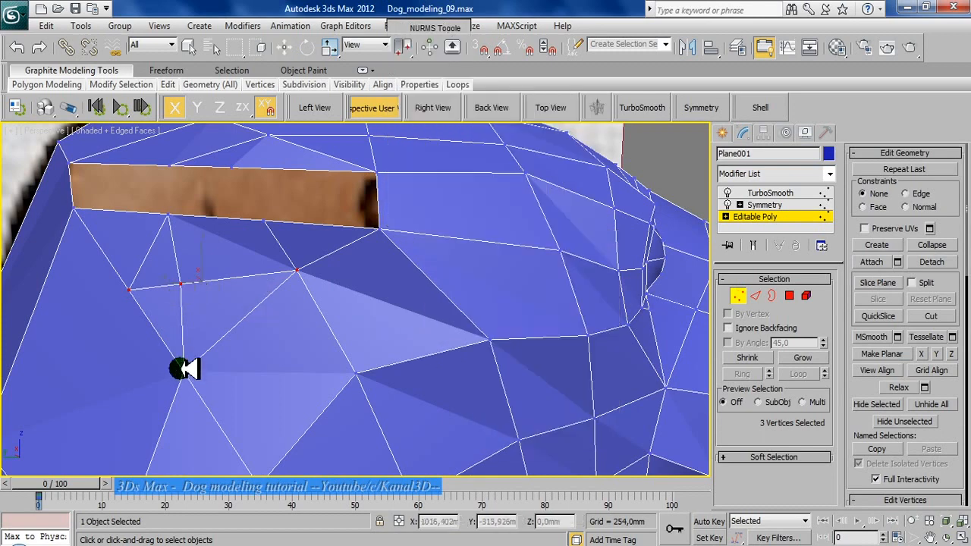
pyautogui.click(130, 291)
pyautogui.hotkey('ctrl', 'z')
pyautogui.click(184, 371)
pyautogui.click(181, 284)
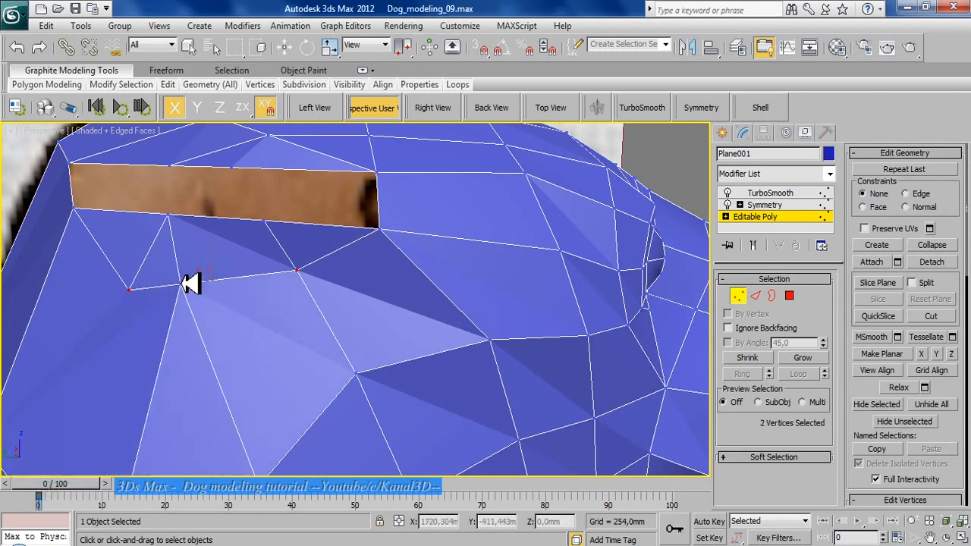
pyautogui.hotkey('ctrl', 'z')
# Step: Remove the short diagonal edge at the ear opening's rear lower corner, leaving its end vertices in place
pyautogui.moveTo(182, 296); pyautogui.dragTo(243, 305, button='middle')
pyautogui.click(756, 295)
pyautogui.click(225, 276)
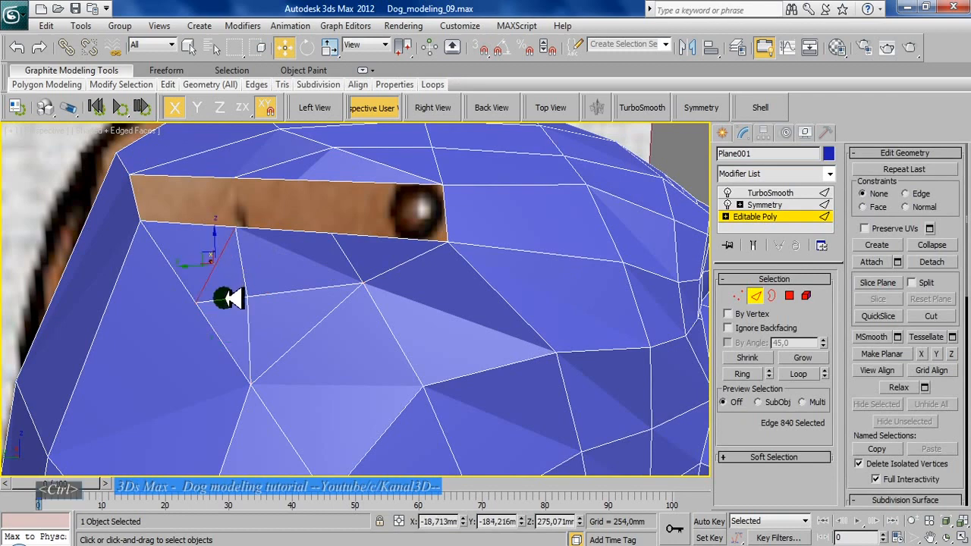
pyautogui.hotkey('ctrl', 'BackSpace')
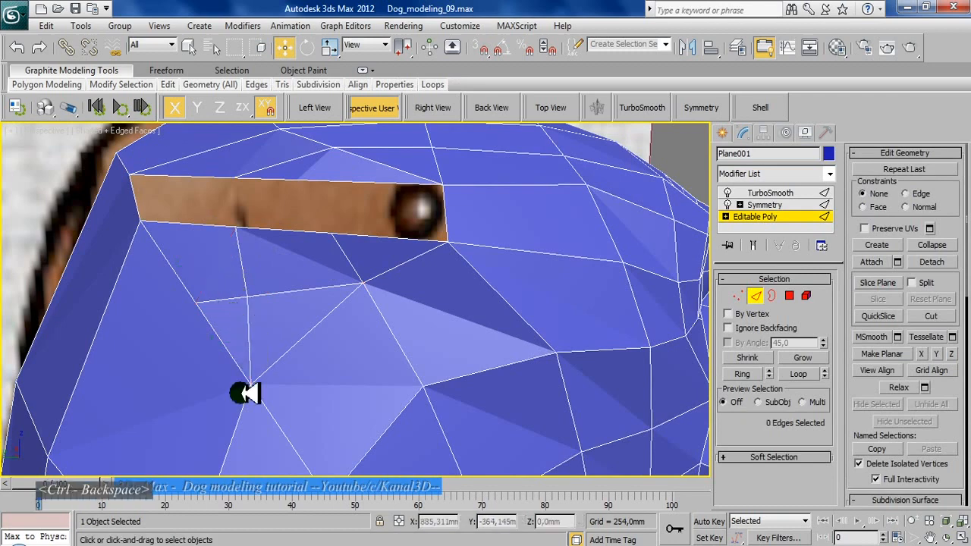
# Step: Cut an edge from the rear vertex of the row below the ear opening down to the diagonal edge beneath it
pyautogui.moveTo(179, 356); pyautogui.dragTo(186, 328, button='middle')
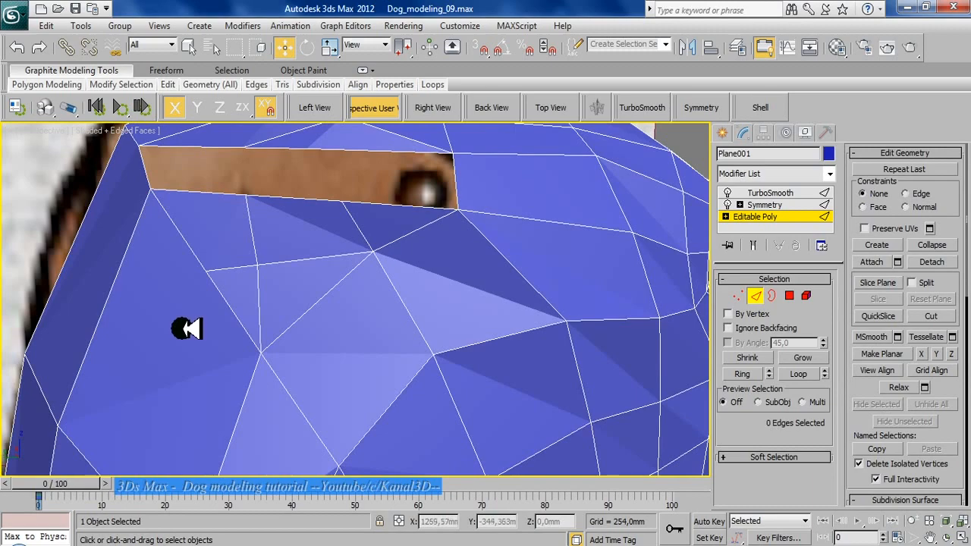
pyautogui.scroll(-8, 250, 278)
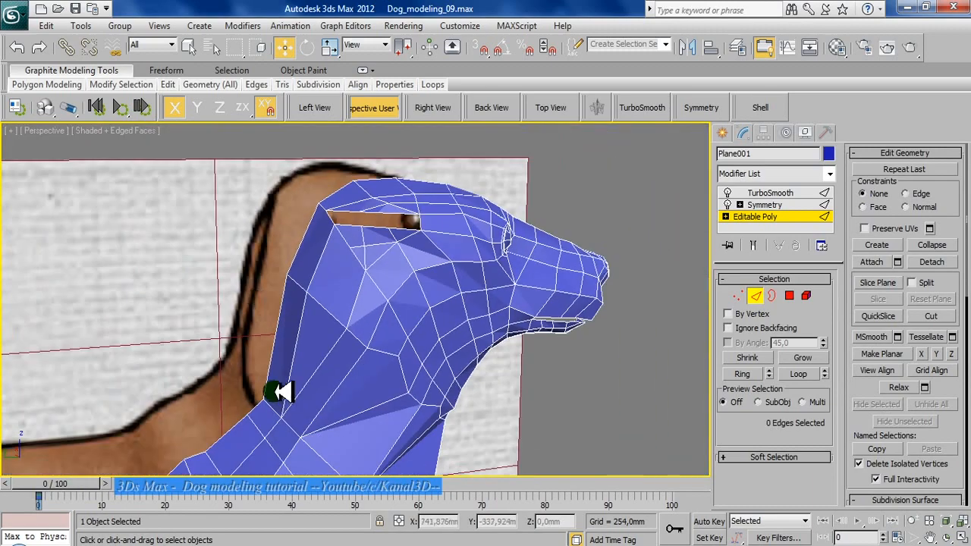
pyautogui.moveTo(281, 392); pyautogui.dragTo(274, 379, button='middle')
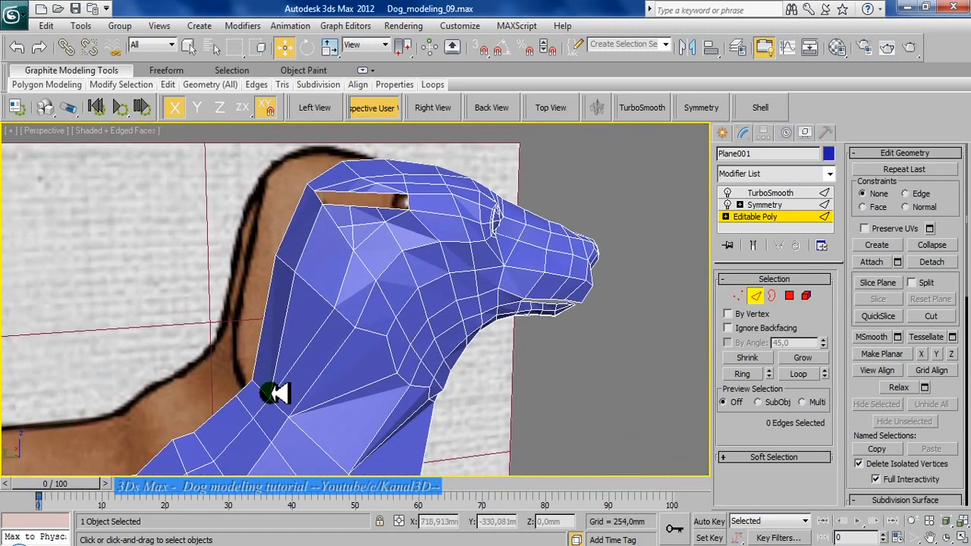
pyautogui.click(737, 296)
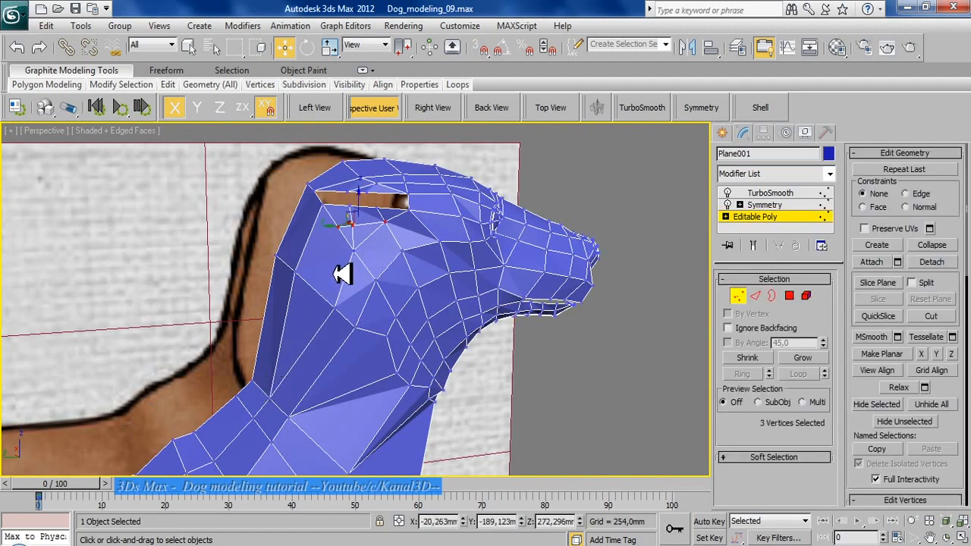
pyautogui.moveTo(334, 273); pyautogui.dragTo(308, 285, button='middle')
pyautogui.scroll(2, 309, 285)
pyautogui.rightClick(320, 243)
pyautogui.click(296, 108)
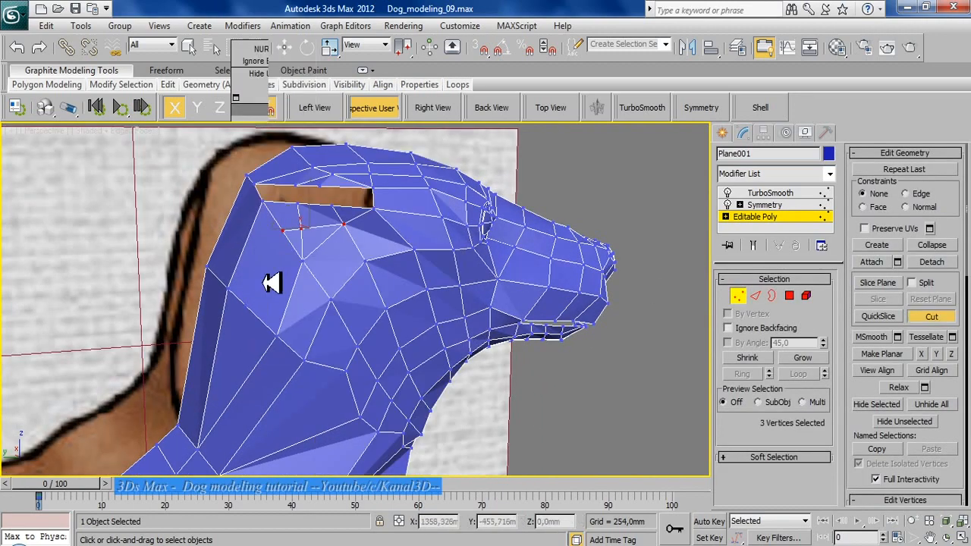
pyautogui.click(247, 303)
pyautogui.click(282, 230)
pyautogui.rightClick(283, 234)
# Step: Constrain movement to edges and slide the new cut's lower vertex up along its edge, raising it about 6 mm
pyautogui.moveTo(249, 309); pyautogui.dragTo(274, 282, button='middle')
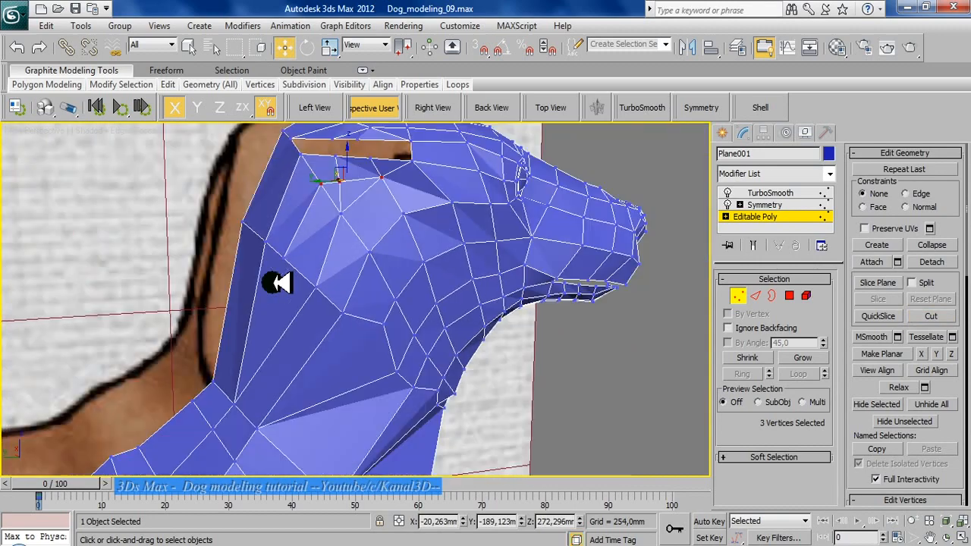
pyautogui.scroll(5, 279, 283)
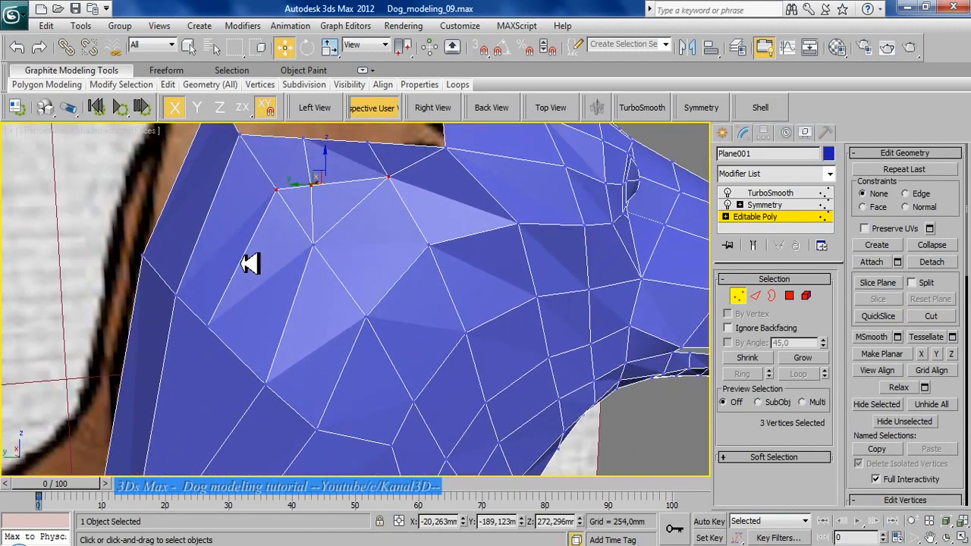
pyautogui.click(203, 322)
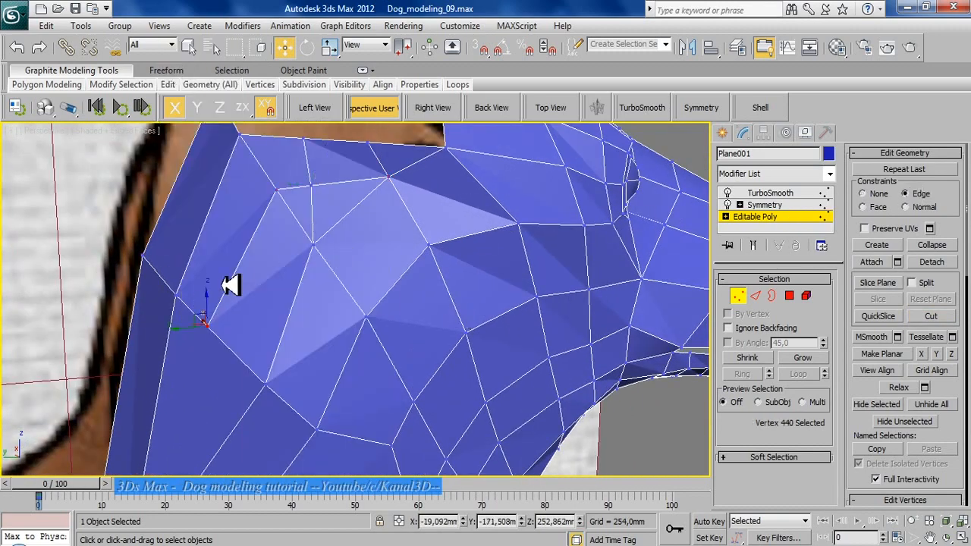
pyautogui.moveTo(206, 294); pyautogui.dragTo(224, 255)
pyautogui.scroll(5, 356, 164)
pyautogui.moveTo(357, 164); pyautogui.dragTo(251, 281, button='middle')
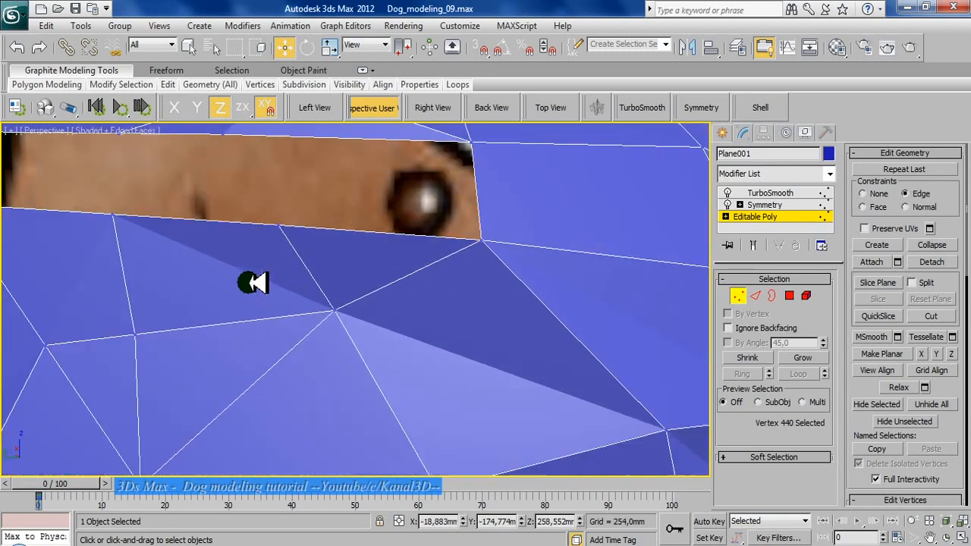
pyautogui.moveTo(197, 338); pyautogui.dragTo(262, 302, button='middle')
pyautogui.scroll(-5, 265, 303)
# Step: Remove the edge running down from the middle vertex below the ear opening and slide that vertex up toward the opening
pyautogui.click(755, 295)
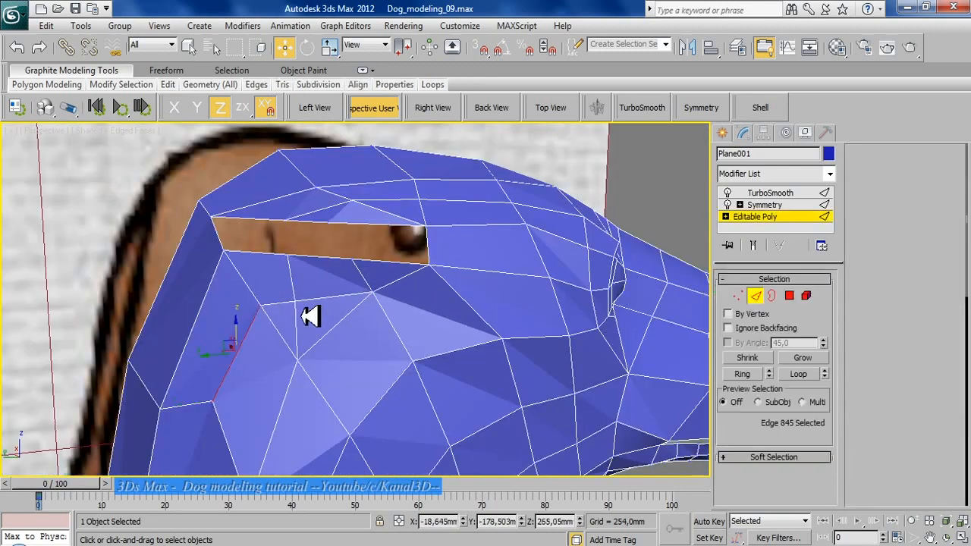
pyautogui.click(306, 319)
pyautogui.hotkey('ctrl', 'BackSpace')
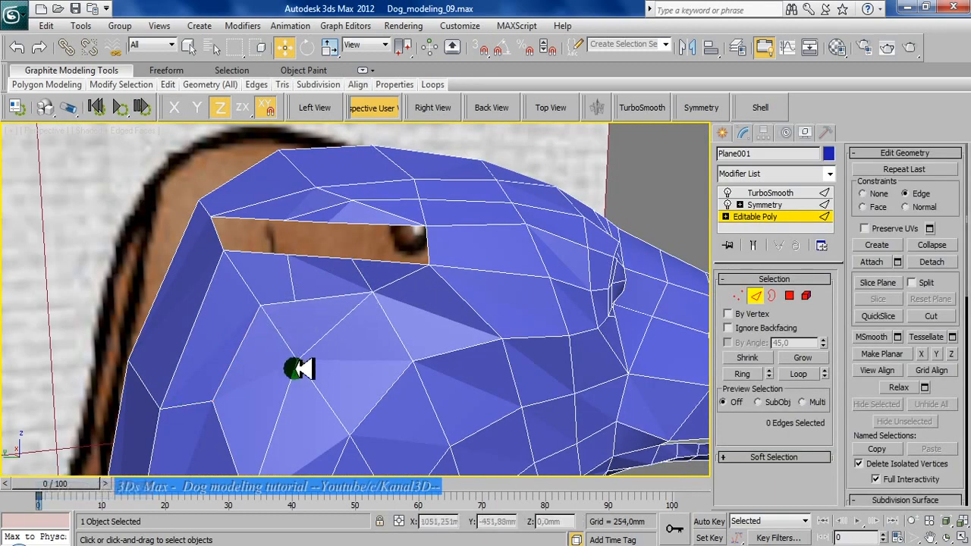
pyautogui.click(737, 296)
pyautogui.click(296, 292)
pyautogui.moveTo(304, 292)
pyautogui.mouseDown()
pyautogui.moveTo(304, 261)
pyautogui.moveTo(303, 290)
pyautogui.mouseUp()
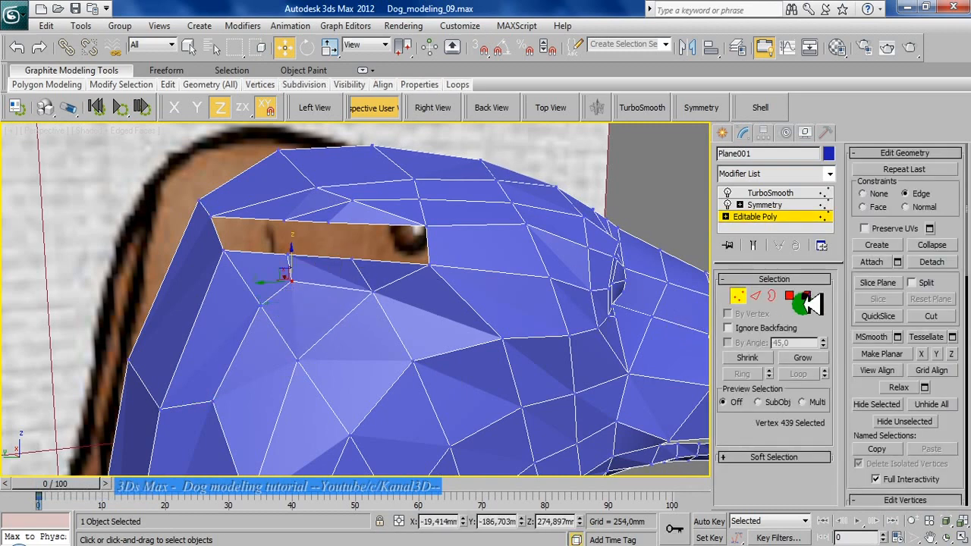
# Step: Unhide the ear's polygons so the ear and the head can be edited together
pyautogui.click(735, 293)
pyautogui.keyDown('alt'); pyautogui.moveTo(364, 271); pyautogui.dragTo(343, 231, button='middle'); pyautogui.keyUp('alt')
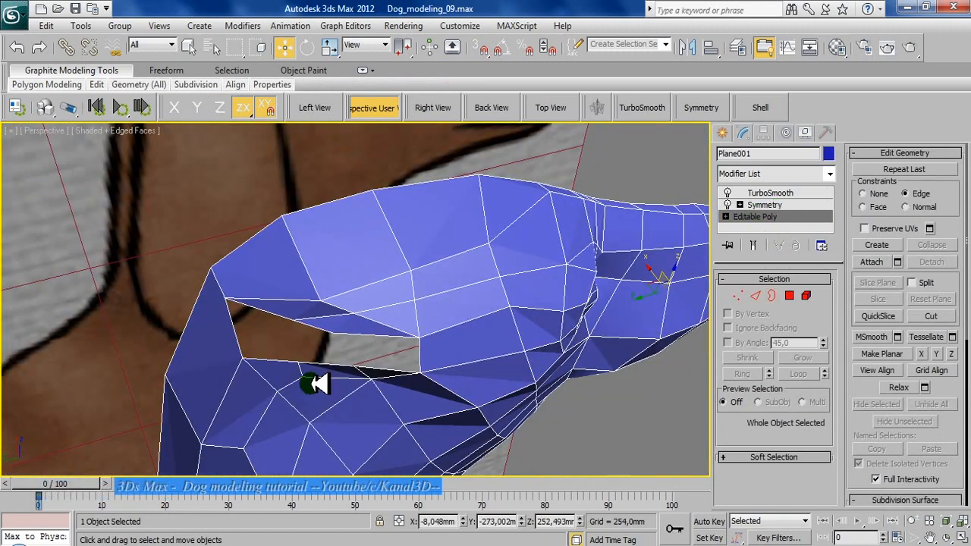
pyautogui.keyDown('alt'); pyautogui.moveTo(317, 384); pyautogui.dragTo(317, 362, button='middle'); pyautogui.keyUp('alt')
pyautogui.click(789, 296)
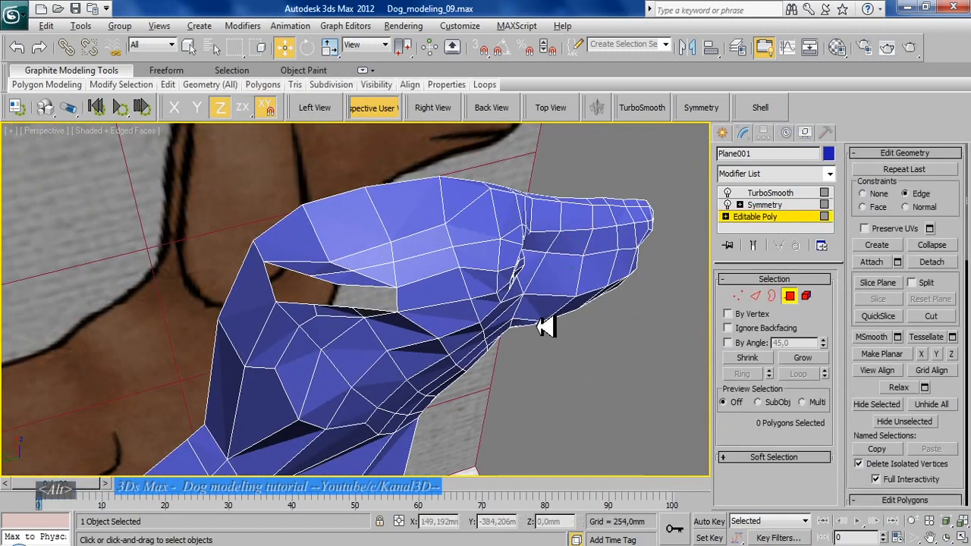
pyautogui.keyDown('alt'); pyautogui.moveTo(545, 327); pyautogui.dragTo(277, 319, button='middle'); pyautogui.keyUp('alt')
# Step: Select the ring of crosswise edges on the ear's rear half and connect them with a new lengthwise loop
pyautogui.click(756, 296)
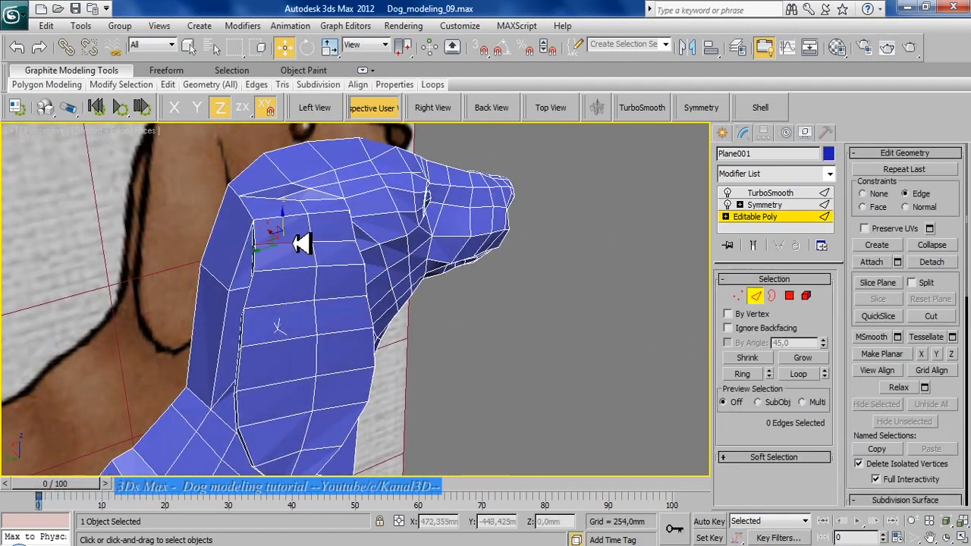
pyautogui.keyDown('shift'); pyautogui.click(295, 265); pyautogui.keyUp('shift')
pyautogui.rightClick(343, 265)
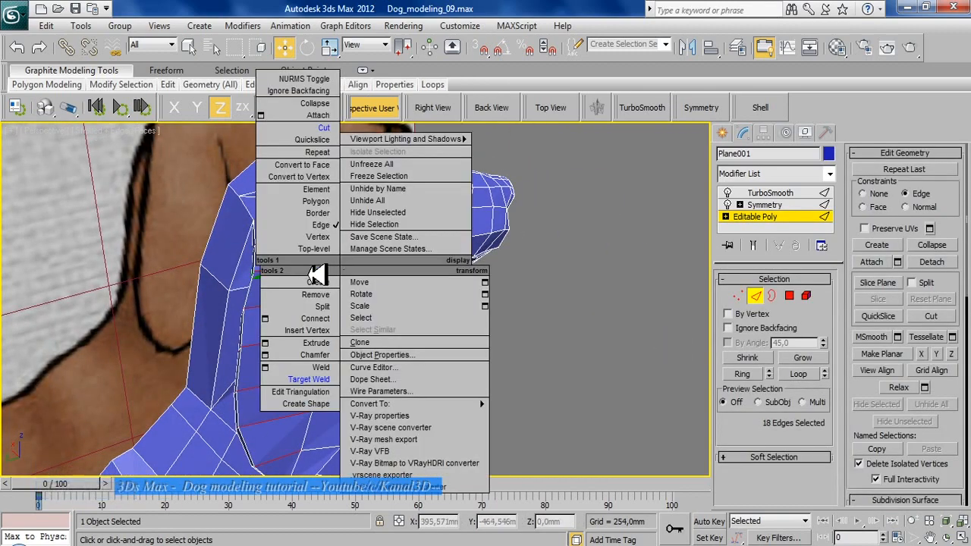
pyautogui.click(271, 320)
pyautogui.click(369, 373)
# Step: Adjust the vertices at the ear's base where the new lengthwise loop meets the head, using wireframe display for selection
pyautogui.keyDown('alt'); pyautogui.moveTo(368, 372); pyautogui.dragTo(292, 286, button='middle'); pyautogui.keyUp('alt')
pyautogui.click(739, 295)
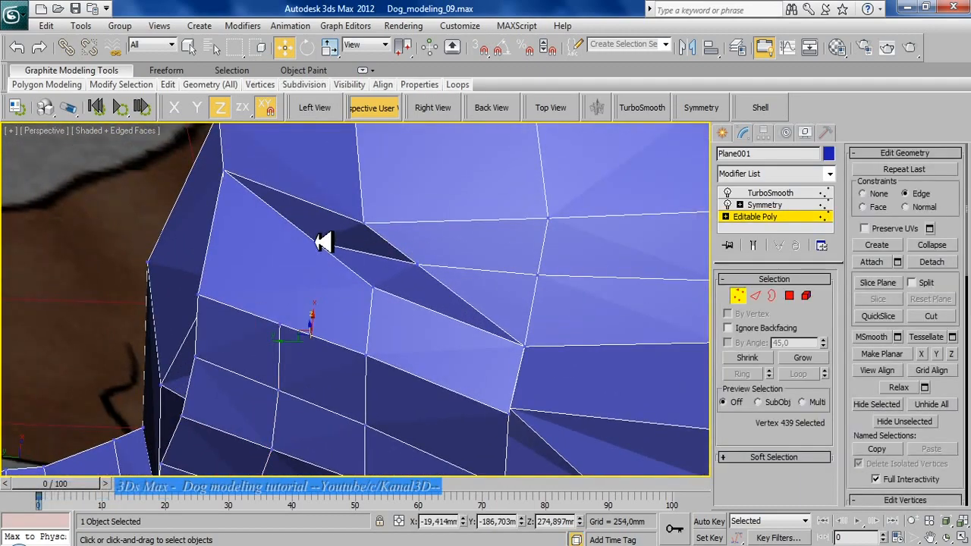
pyautogui.scroll(-5, 228, 317)
pyautogui.moveTo(228, 317)
pyautogui.keyDown('alt'); pyautogui.mouseDown(button='middle')
pyautogui.moveTo(260, 314)
pyautogui.moveTo(342, 271)
pyautogui.moveTo(334, 229)
pyautogui.moveTo(219, 280)
pyautogui.moveTo(277, 329)
pyautogui.moveTo(364, 251)
pyautogui.moveTo(369, 206)
pyautogui.moveTo(311, 230)
pyautogui.moveTo(288, 306)
pyautogui.moveTo(306, 293)
pyautogui.moveTo(383, 341)
pyautogui.moveTo(319, 336)
pyautogui.moveTo(284, 319)
pyautogui.moveTo(399, 400)
pyautogui.moveTo(441, 456)
pyautogui.moveTo(531, 390)
pyautogui.moveTo(553, 412)
pyautogui.moveTo(548, 419)
pyautogui.mouseUp(button='middle'); pyautogui.keyUp('alt')
pyautogui.press('F3')
pyautogui.keyDown('alt'); pyautogui.moveTo(406, 349); pyautogui.dragTo(349, 360, button='middle'); pyautogui.keyUp('alt')
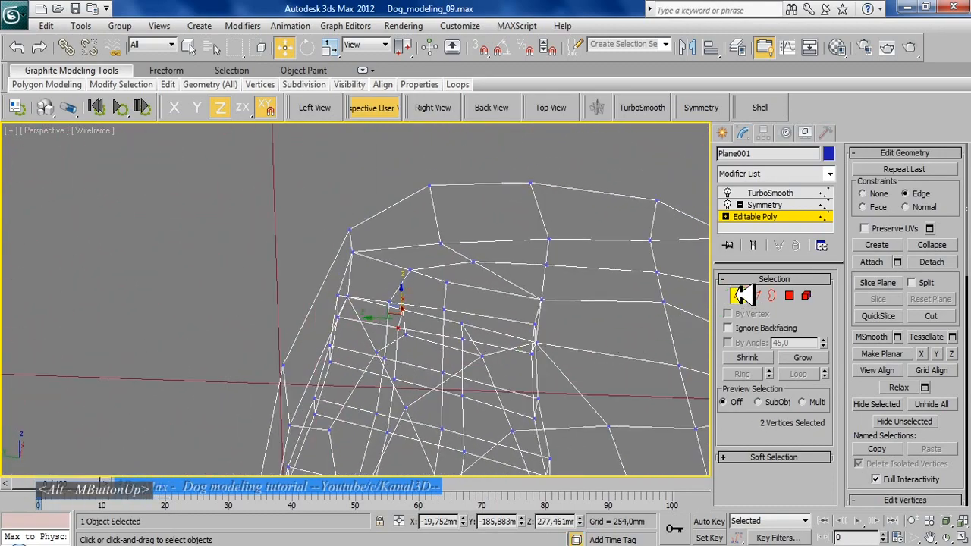
pyautogui.click(737, 296)
pyautogui.press('F3')
pyautogui.moveTo(462, 267)
pyautogui.keyDown('alt'); pyautogui.mouseDown(button='middle')
pyautogui.moveTo(379, 341)
pyautogui.moveTo(430, 295)
pyautogui.moveTo(346, 349)
pyautogui.mouseUp(button='middle'); pyautogui.keyUp('alt')
pyautogui.scroll(3, 346, 349)
pyautogui.moveTo(252, 332)
pyautogui.keyDown('alt'); pyautogui.mouseDown(button='middle')
pyautogui.moveTo(290, 314)
pyautogui.moveTo(412, 349)
pyautogui.moveTo(335, 392)
pyautogui.moveTo(334, 404)
pyautogui.mouseUp(button='middle'); pyautogui.keyUp('alt')
pyautogui.scroll(-2, 201, 336)
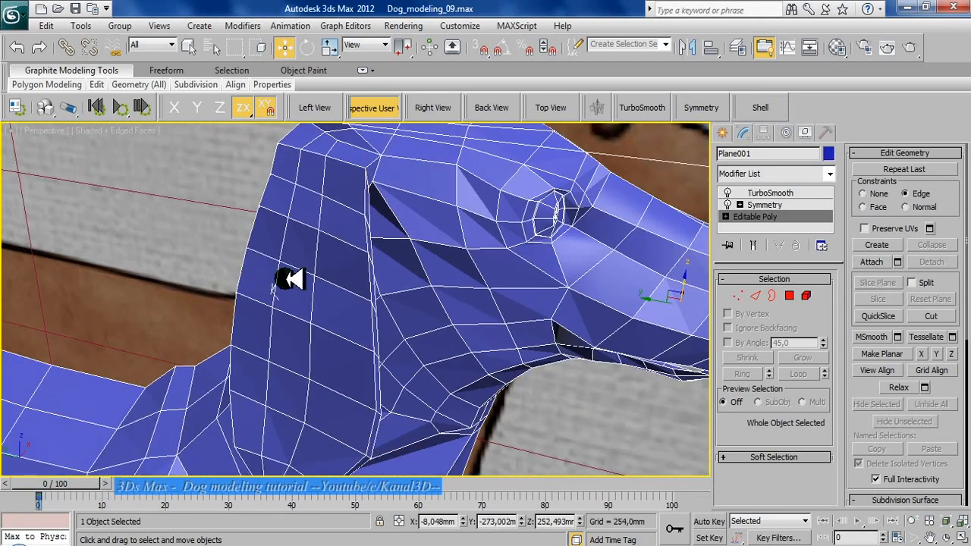
# Step: Turn the edge constraint off and shift ten vertices of the ear's new rear loop along the X axis
pyautogui.keyDown('alt'); pyautogui.moveTo(290, 280); pyautogui.dragTo(357, 278, button='middle'); pyautogui.keyUp('alt')
pyautogui.click(736, 298)
pyautogui.moveTo(380, 244)
pyautogui.keyDown('alt'); pyautogui.mouseDown(button='middle')
pyautogui.moveTo(293, 265)
pyautogui.moveTo(293, 281)
pyautogui.moveTo(381, 265)
pyautogui.moveTo(383, 277)
pyautogui.moveTo(299, 196)
pyautogui.moveTo(308, 253)
pyautogui.moveTo(273, 181)
pyautogui.moveTo(288, 178)
pyautogui.moveTo(280, 191)
pyautogui.moveTo(296, 288)
pyautogui.moveTo(275, 292)
pyautogui.moveTo(306, 225)
pyautogui.moveTo(258, 308)
pyautogui.mouseUp(button='middle'); pyautogui.keyUp('alt')
pyautogui.click(273, 179)
pyautogui.hotkey('ctrl', 'z')
pyautogui.press('F3')
pyautogui.scroll(2, 258, 308)
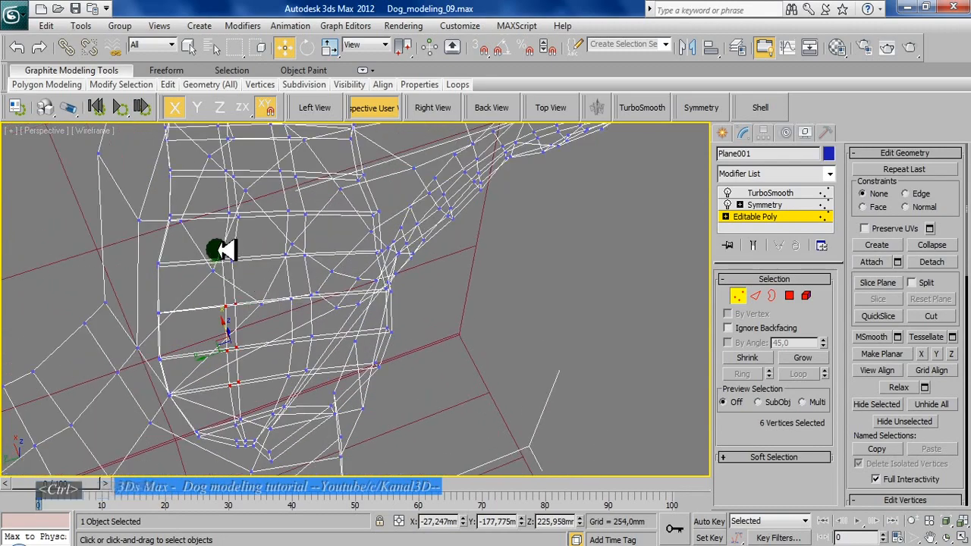
pyautogui.keyDown('ctrl'); pyautogui.moveTo(217, 250); pyautogui.dragTo(247, 224); pyautogui.keyUp('ctrl')
pyautogui.keyDown('alt'); pyautogui.moveTo(236, 254); pyautogui.dragTo(188, 225, button='middle'); pyautogui.keyUp('alt')
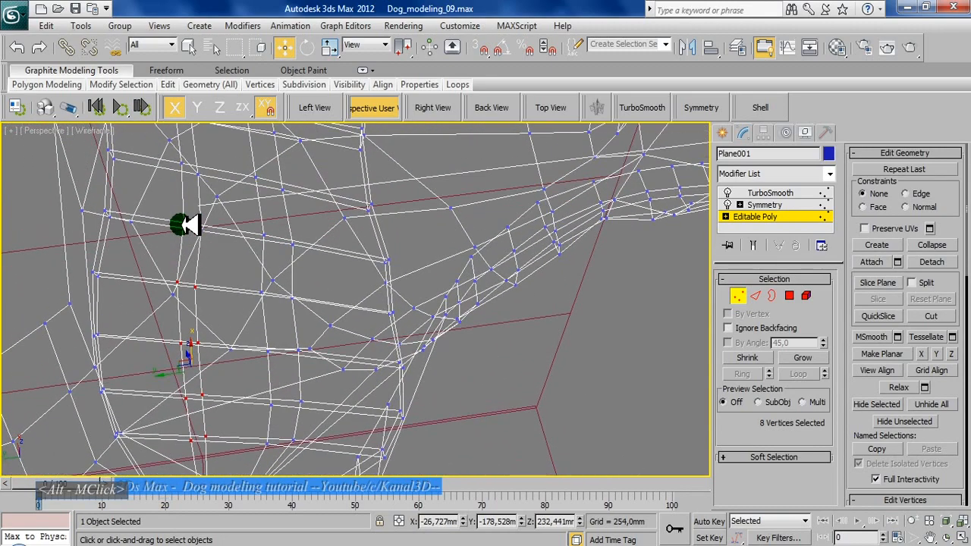
pyautogui.press('F3')
pyautogui.keyDown('alt'); pyautogui.moveTo(195, 291); pyautogui.dragTo(277, 305, button='middle'); pyautogui.keyUp('alt')
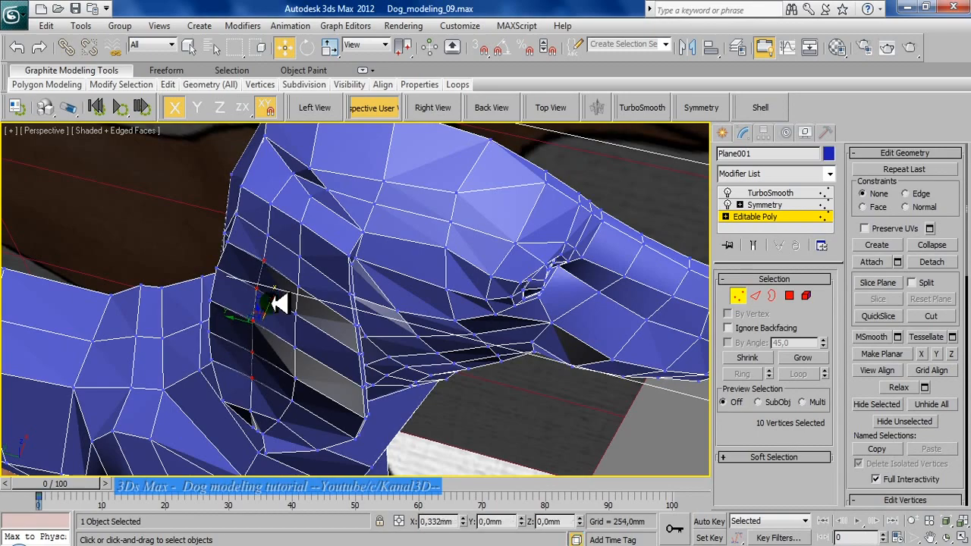
# Step: Select eight vertices of the ear's front lengthwise loop on both sides and shift them about 3 mm in negative X
pyautogui.keyDown('alt'); pyautogui.moveTo(277, 303); pyautogui.dragTo(307, 307, button='middle'); pyautogui.keyUp('alt')
pyautogui.press('F3')
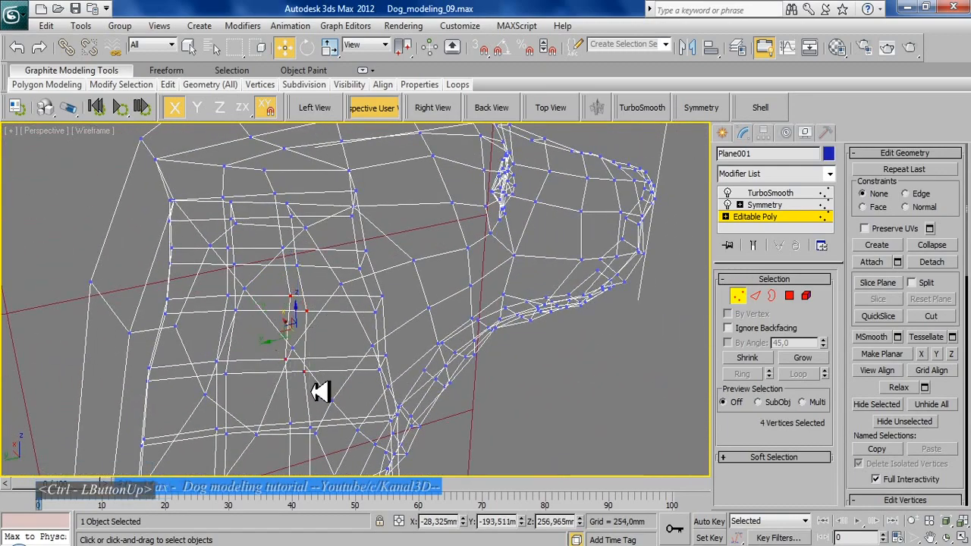
pyautogui.keyDown('alt'); pyautogui.moveTo(321, 391); pyautogui.dragTo(267, 348, button='middle'); pyautogui.keyUp('alt')
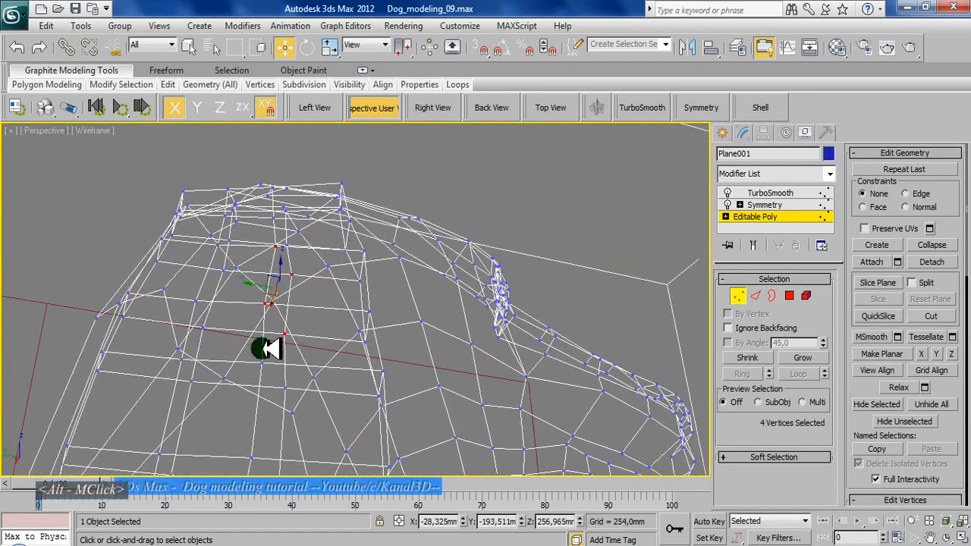
pyautogui.press('F3')
pyautogui.press('F3')
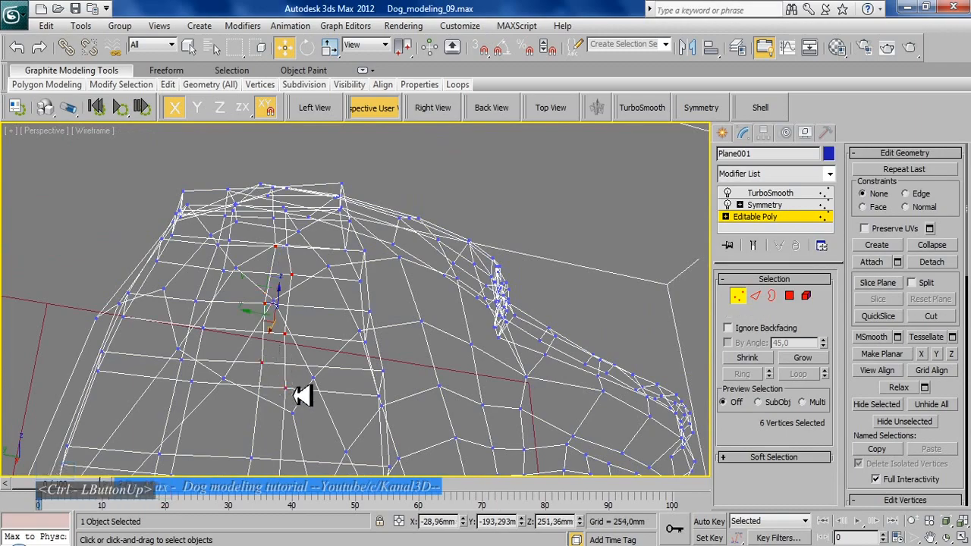
pyautogui.moveTo(302, 394)
pyautogui.keyDown('alt'); pyautogui.mouseDown(button='middle')
pyautogui.moveTo(264, 329)
pyautogui.moveTo(258, 400)
pyautogui.moveTo(273, 382)
pyautogui.mouseUp(button='middle'); pyautogui.keyUp('alt')
pyautogui.press('F3')
pyautogui.keyDown('alt'); pyautogui.middleClick(273, 381); pyautogui.keyUp('alt')
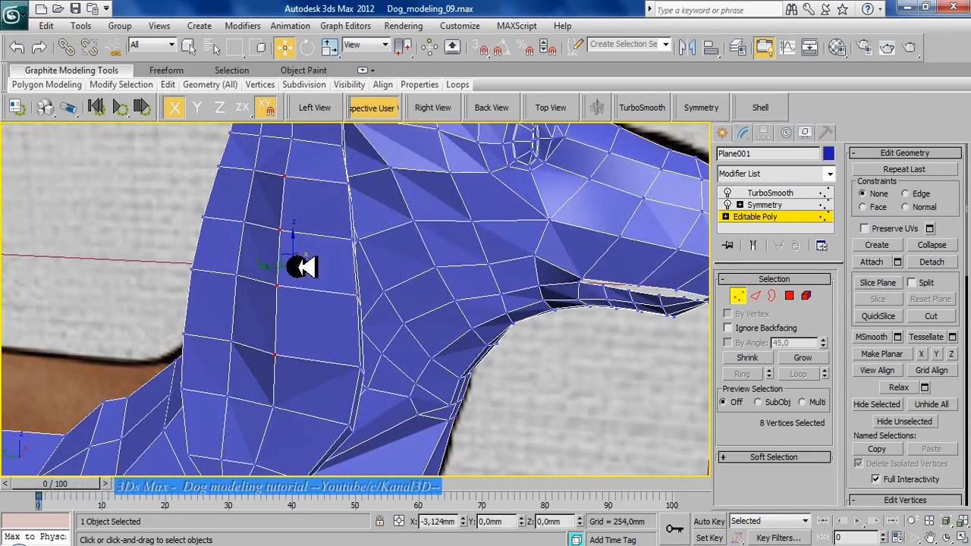
pyautogui.keyDown('alt'); pyautogui.moveTo(272, 281); pyautogui.dragTo(325, 311, button='middle'); pyautogui.keyUp('alt')
# Step: Examine the TurboSmooth result on the head and ears from several angles without edges, comparing it with the low-poly cage
pyautogui.click(740, 294)
pyautogui.click(769, 193)
pyautogui.press('F3')
pyautogui.press('F3')
pyautogui.press('F4')
pyautogui.keyDown('alt'); pyautogui.moveTo(337, 271); pyautogui.dragTo(317, 306, button='middle'); pyautogui.keyUp('alt')
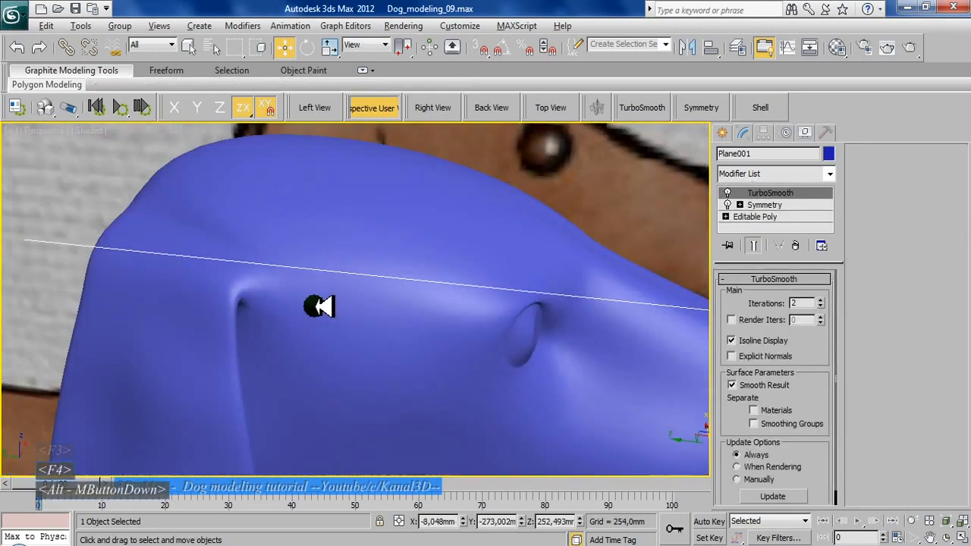
pyautogui.scroll(-4, 314, 319)
pyautogui.moveTo(311, 349)
pyautogui.keyDown('alt'); pyautogui.mouseDown(button='middle')
pyautogui.moveTo(303, 362)
pyautogui.moveTo(277, 332)
pyautogui.moveTo(423, 341)
pyautogui.mouseUp(button='middle'); pyautogui.keyUp('alt')
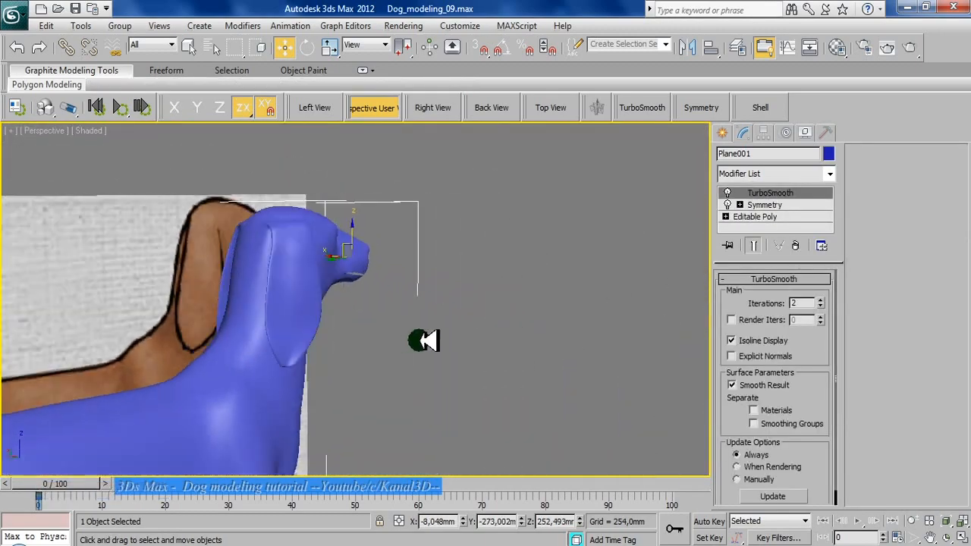
pyautogui.keyDown('alt'); pyautogui.moveTo(237, 327); pyautogui.dragTo(311, 353, button='middle'); pyautogui.keyUp('alt')
pyautogui.keyDown('alt'); pyautogui.moveTo(516, 331); pyautogui.dragTo(440, 286, button='middle'); pyautogui.keyUp('alt')
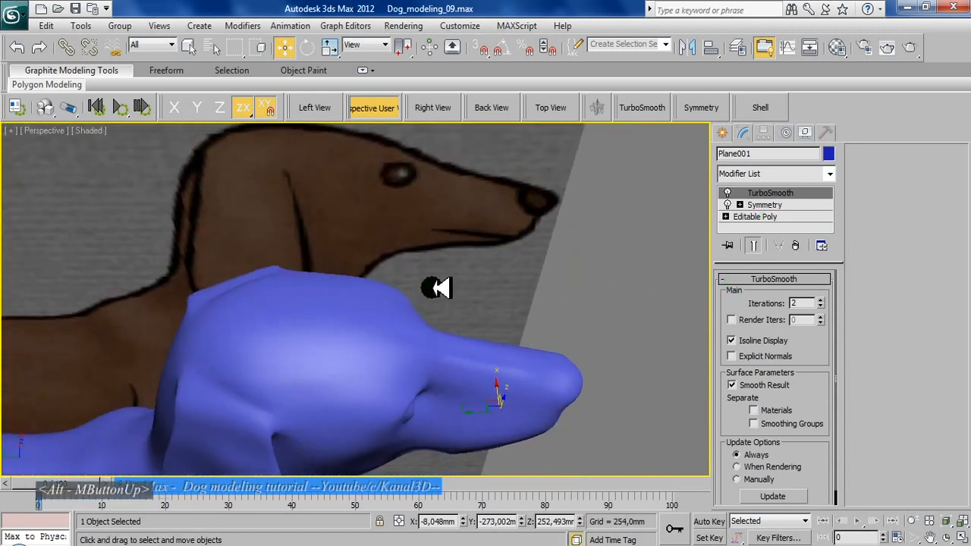
pyautogui.click(772, 219)
pyautogui.press('F4')
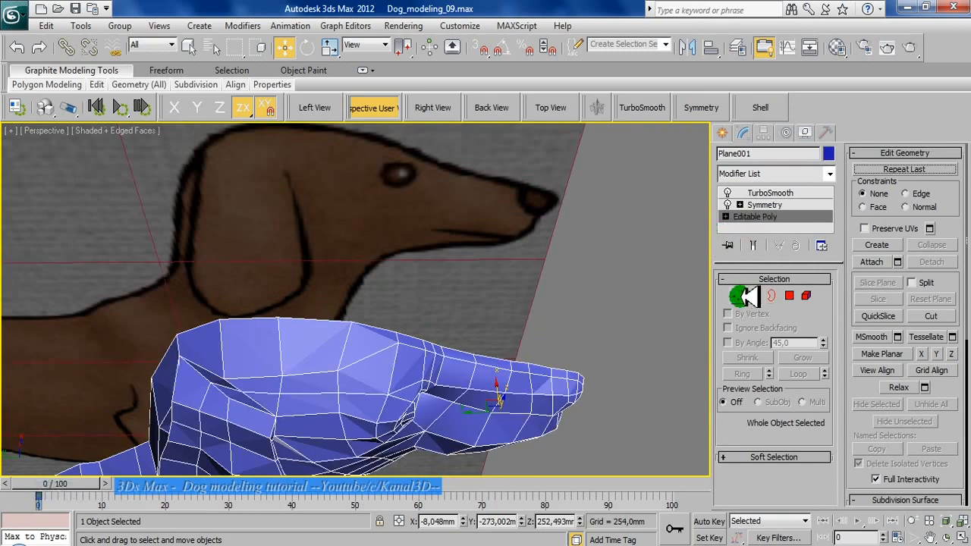
pyautogui.click(768, 192)
pyautogui.press('F4')
pyautogui.moveTo(282, 359)
pyautogui.keyDown('alt'); pyautogui.mouseDown(button='middle')
pyautogui.moveTo(386, 282)
pyautogui.moveTo(368, 303)
pyautogui.moveTo(289, 191)
pyautogui.moveTo(418, 336)
pyautogui.moveTo(407, 283)
pyautogui.moveTo(425, 288)
pyautogui.mouseUp(button='middle'); pyautogui.keyUp('alt')
# Step: Return to the editable mesh and remove an unneeded edge on the dog's flank near the hind leg
pyautogui.click(780, 217)
pyautogui.press('1')
pyautogui.press('F4')
pyautogui.moveTo(145, 343); pyautogui.dragTo(304, 288, button='middle')
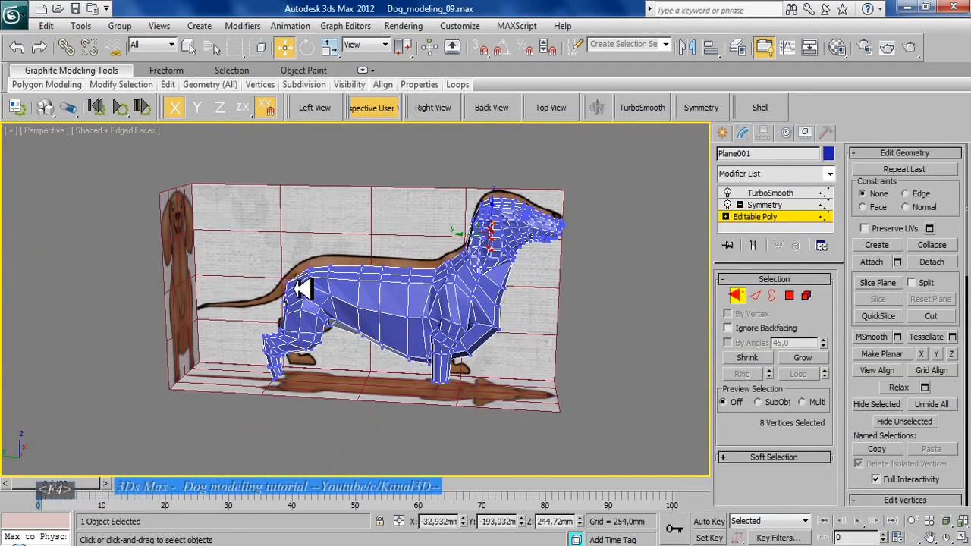
pyautogui.scroll(5, 302, 289)
pyautogui.click(756, 296)
pyautogui.keyDown('alt'); pyautogui.moveTo(401, 349); pyautogui.dragTo(342, 313, button='middle'); pyautogui.keyUp('alt')
pyautogui.hotkey('ctrl', 'BackSpace')
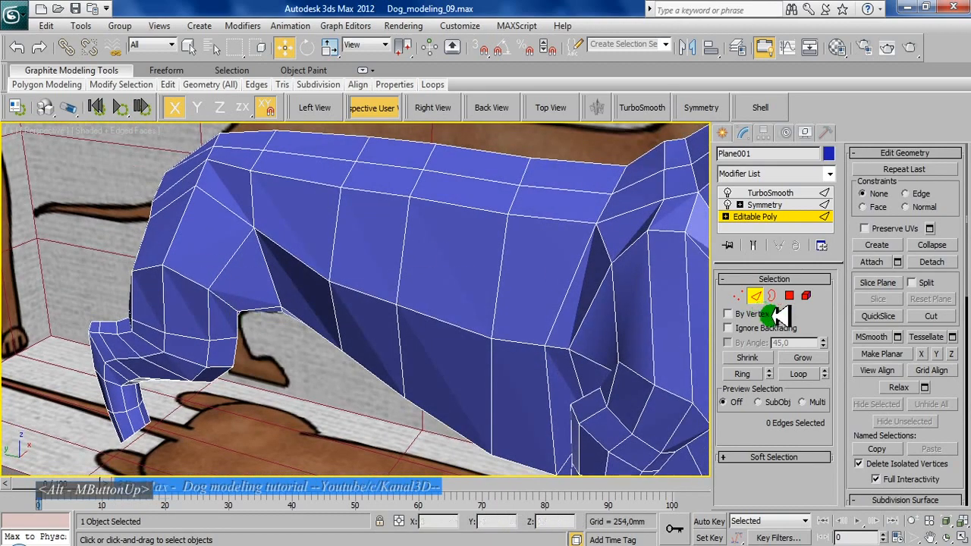
# Step: Raise the flank vertex above the hind leg about 5 mm in Z, adjust three rump vertices, and check the smoothed body
pyautogui.click(740, 296)
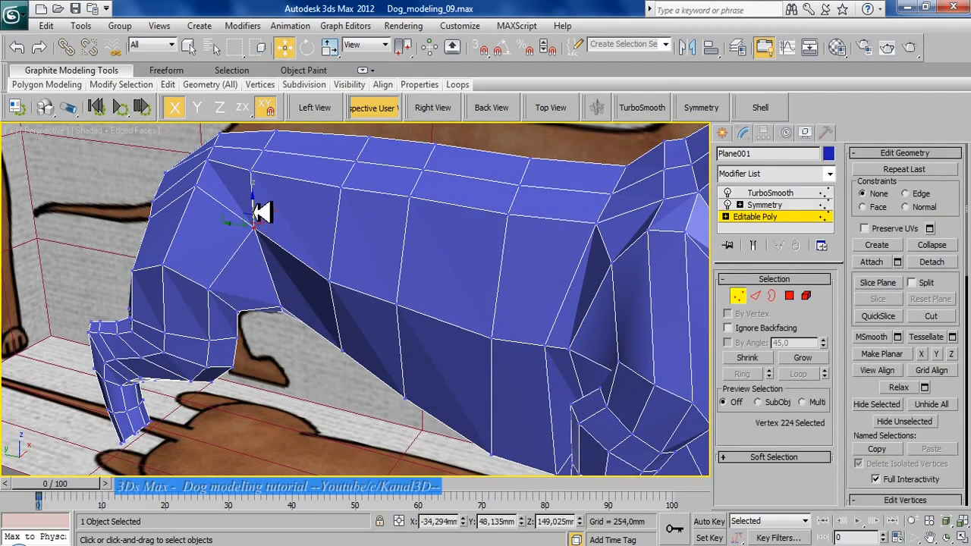
pyautogui.keyDown('alt'); pyautogui.moveTo(261, 192); pyautogui.dragTo(300, 215, button='middle'); pyautogui.keyUp('alt')
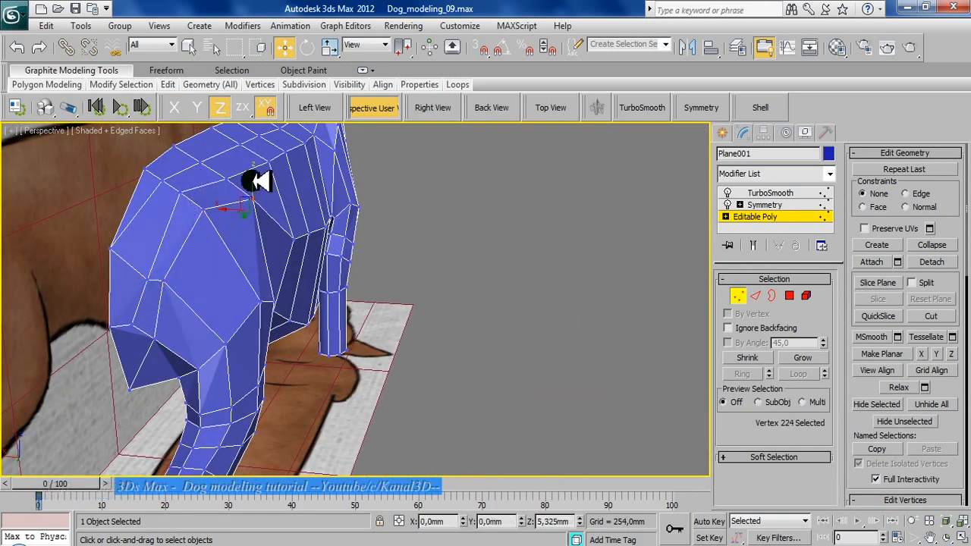
pyautogui.keyDown('alt'); pyautogui.moveTo(166, 325); pyautogui.dragTo(190, 250, button='middle'); pyautogui.keyUp('alt')
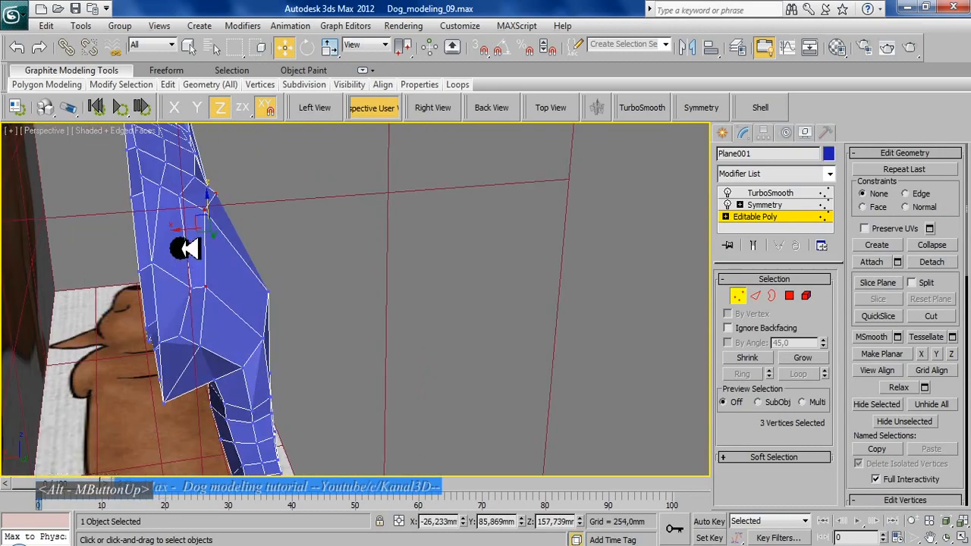
pyautogui.moveTo(190, 223); pyautogui.dragTo(197, 226)
pyautogui.keyDown('alt'); pyautogui.moveTo(235, 282); pyautogui.dragTo(326, 266, button='middle'); pyautogui.keyUp('alt')
pyautogui.click(755, 192)
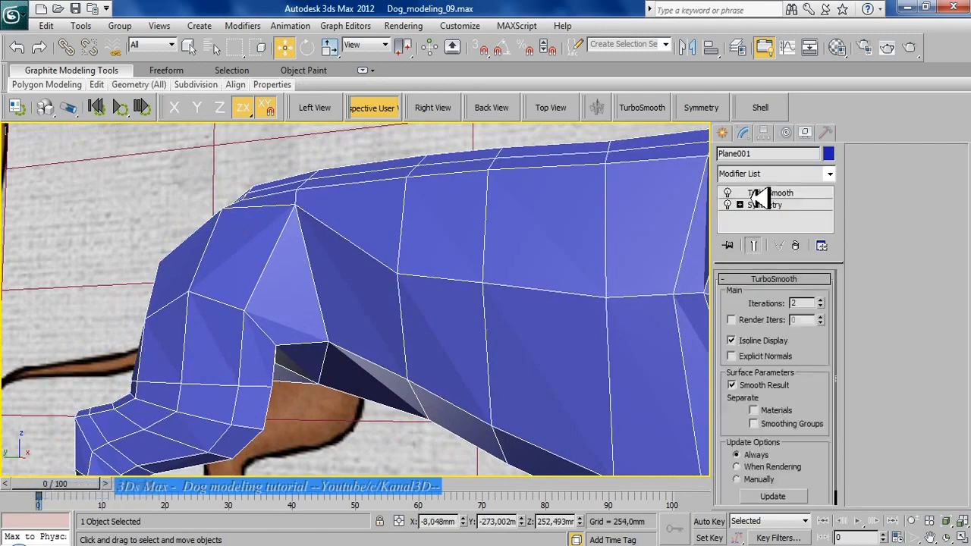
pyautogui.keyDown('alt'); pyautogui.moveTo(373, 290); pyautogui.dragTo(649, 241, button='middle'); pyautogui.keyUp('alt')
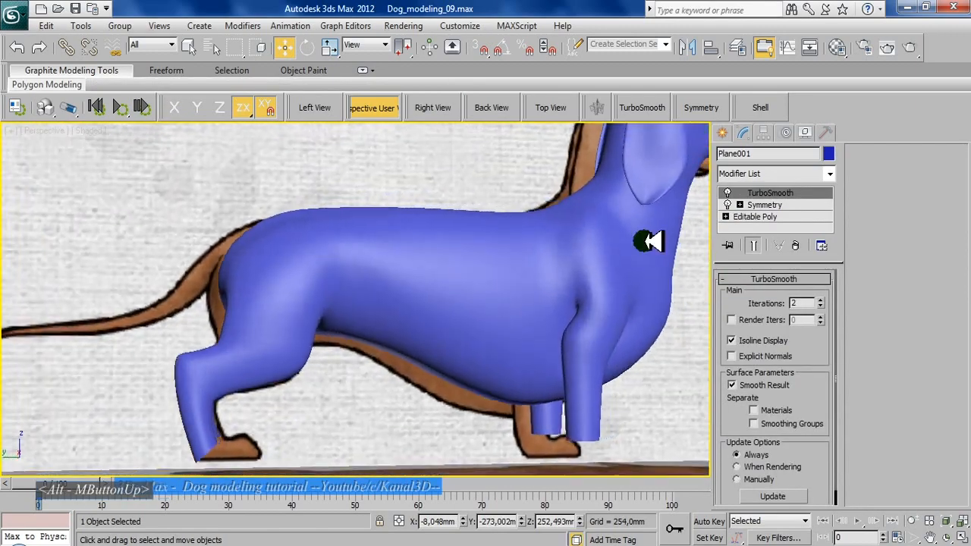
# Step: Raise a rear rump vertex about 6.6 mm in Z and three upper hip vertices about 1.7 mm, and preview the smoothed mesh
pyautogui.click(755, 216)
pyautogui.press('1')
pyautogui.keyDown('alt'); pyautogui.moveTo(438, 245); pyautogui.dragTo(353, 280, button='middle'); pyautogui.keyUp('alt')
pyautogui.scroll(3, 300, 299)
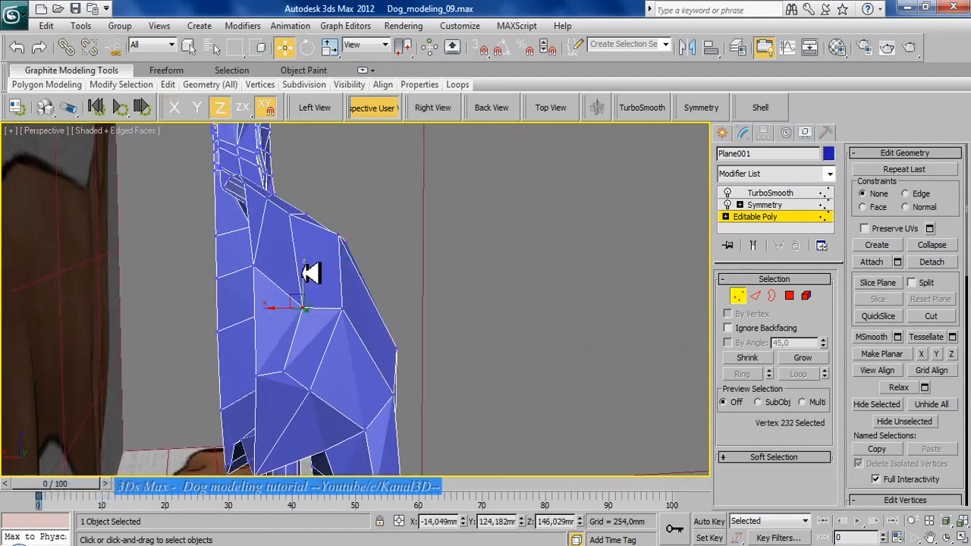
pyautogui.keyDown('alt'); pyautogui.moveTo(306, 252); pyautogui.dragTo(304, 316, button='middle'); pyautogui.keyUp('alt')
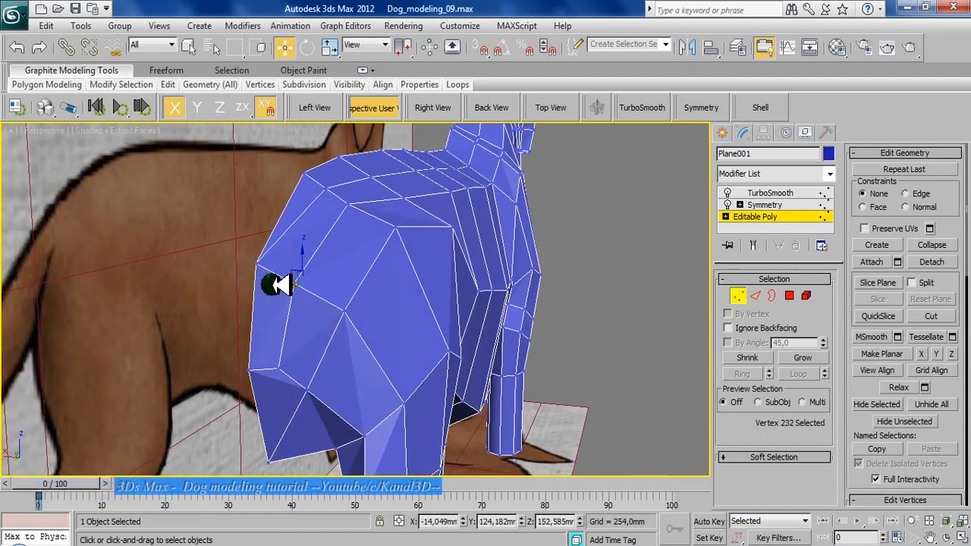
pyautogui.keyDown('alt'); pyautogui.moveTo(271, 285); pyautogui.dragTo(255, 294, button='middle'); pyautogui.keyUp('alt')
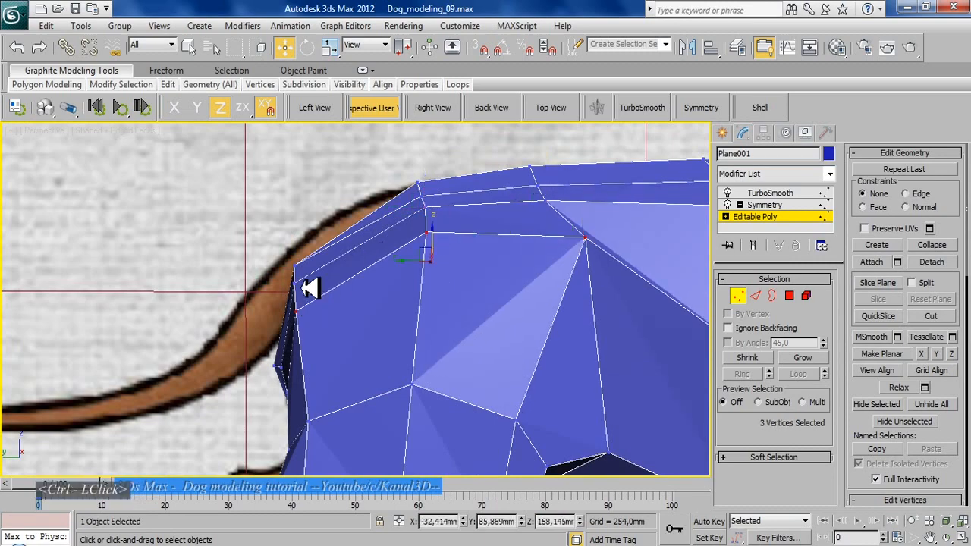
pyautogui.keyDown('alt'); pyautogui.moveTo(435, 236); pyautogui.dragTo(362, 319, button='middle'); pyautogui.keyUp('alt')
pyautogui.click(770, 192)
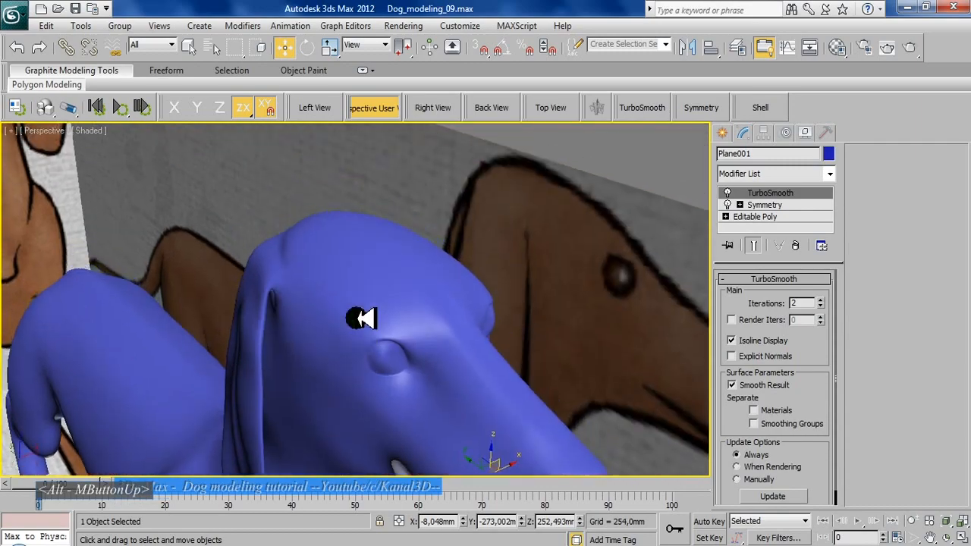
# Step: Return to the editable mesh with edges shown and, using the edge constraint, slide crown vertices of the head along the X axis
pyautogui.click(768, 218)
pyautogui.press('F4')
pyautogui.click(742, 292)
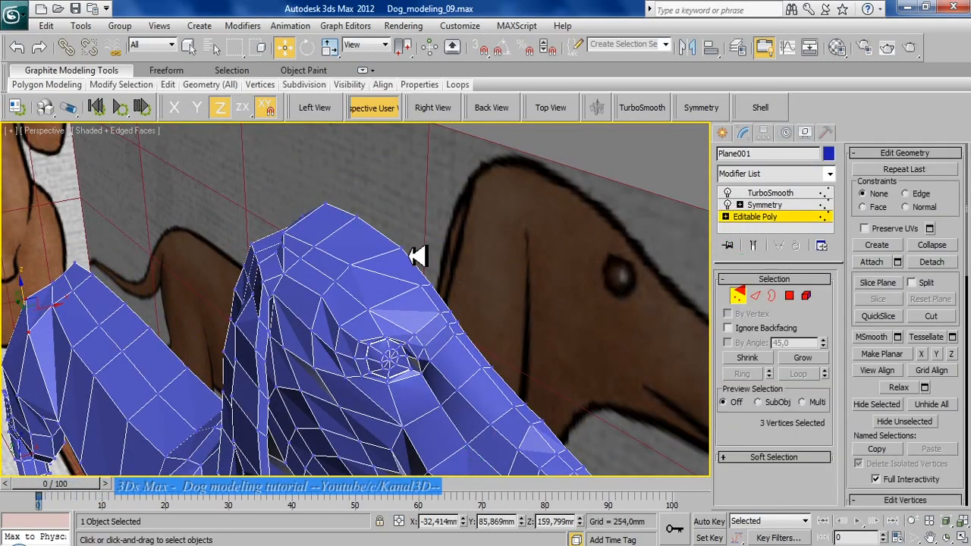
pyautogui.keyDown('alt'); pyautogui.moveTo(417, 255); pyautogui.dragTo(353, 225, button='middle'); pyautogui.keyUp('alt')
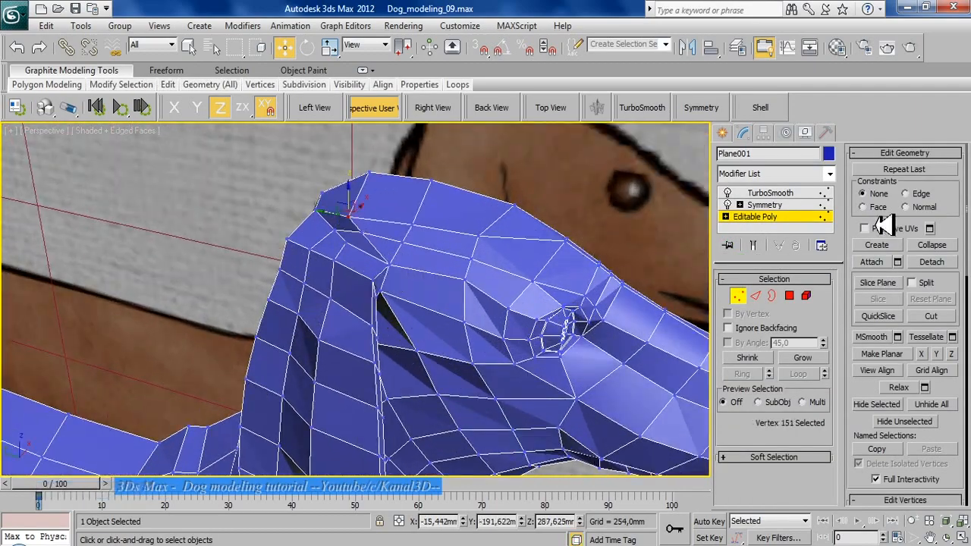
pyautogui.keyDown('alt'); pyautogui.moveTo(503, 294); pyautogui.dragTo(379, 223, button='middle'); pyautogui.keyUp('alt')
pyautogui.press('F5')
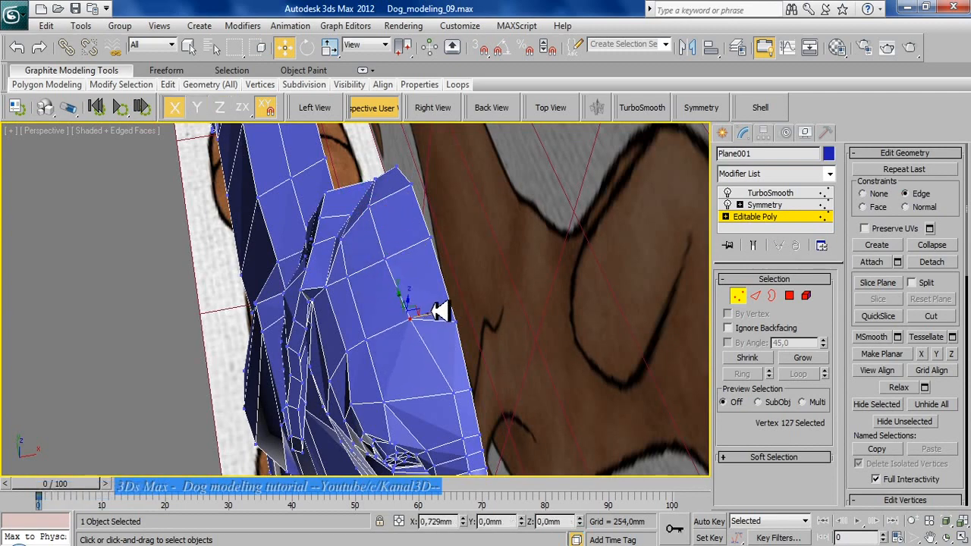
pyautogui.keyDown('alt'); pyautogui.middleClick(406, 211); pyautogui.keyUp('alt')
pyautogui.keyDown('alt'); pyautogui.middleClick(406, 211); pyautogui.keyUp('alt')
pyautogui.click(741, 296)
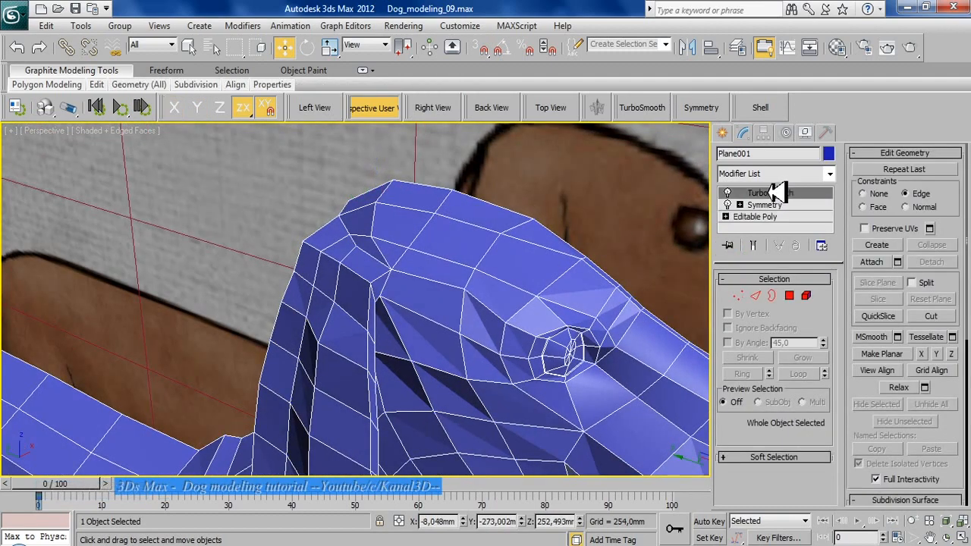
# Step: Examine the TurboSmooth result on the head and hanging ear without edges, from close up and from the side
pyautogui.click(772, 193)
pyautogui.press('F4')
pyautogui.keyDown('alt'); pyautogui.moveTo(429, 314); pyautogui.dragTo(361, 248, button='middle'); pyautogui.keyUp('alt')
pyautogui.scroll(-3, 444, 347)
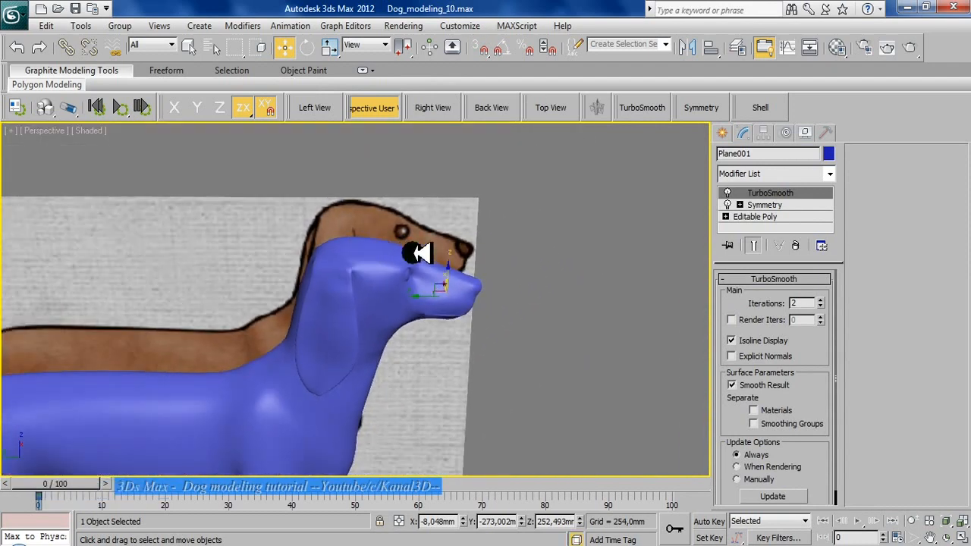